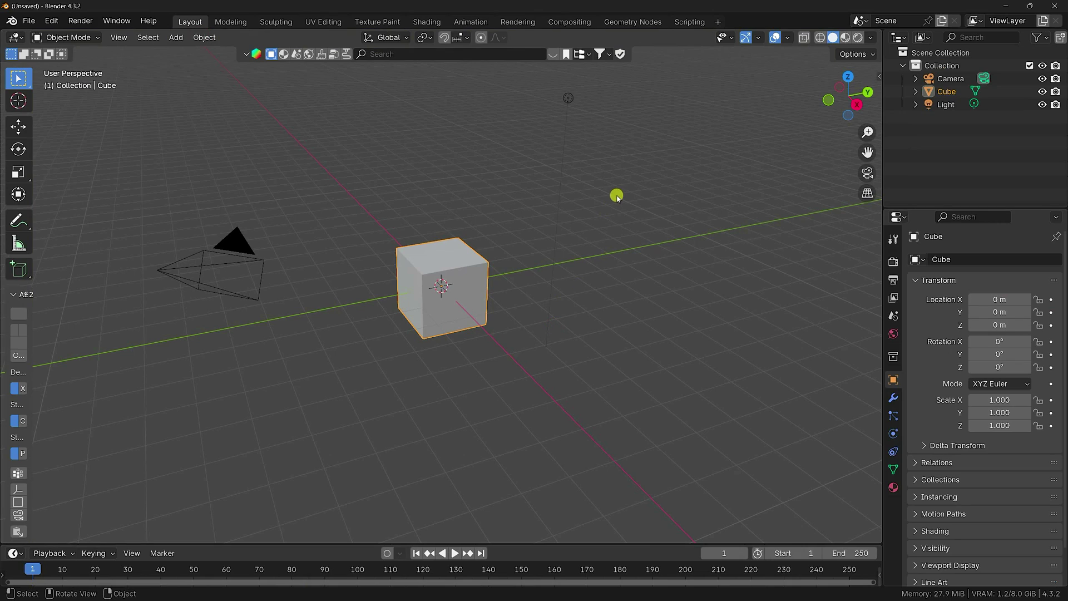
Step: Delete the default camera, cube and light from the scene
left_click_drag(617, 196, 143, 412)
key("a")
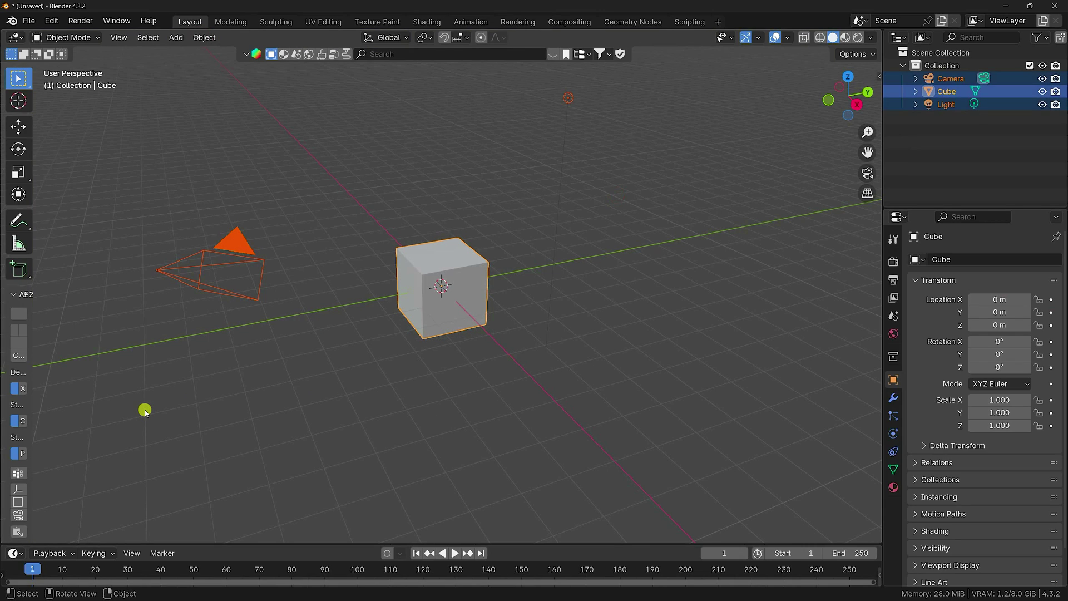
key("Delete")
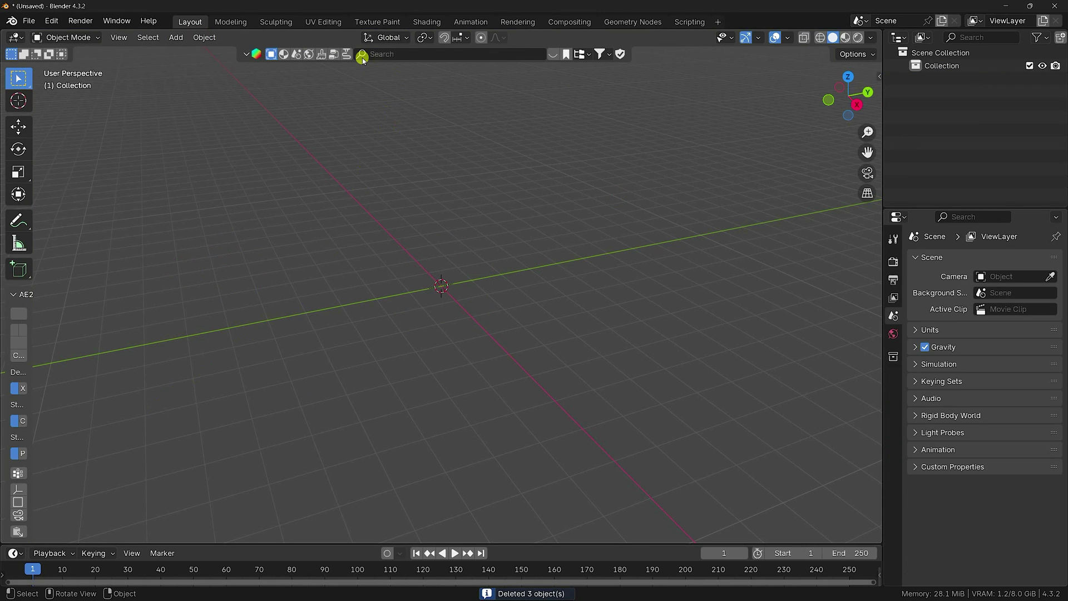
Step: Search the asset library for "ice cream" models, place the two-scoop Ice Cream cone in the scene and close the results
left_click(419, 51)
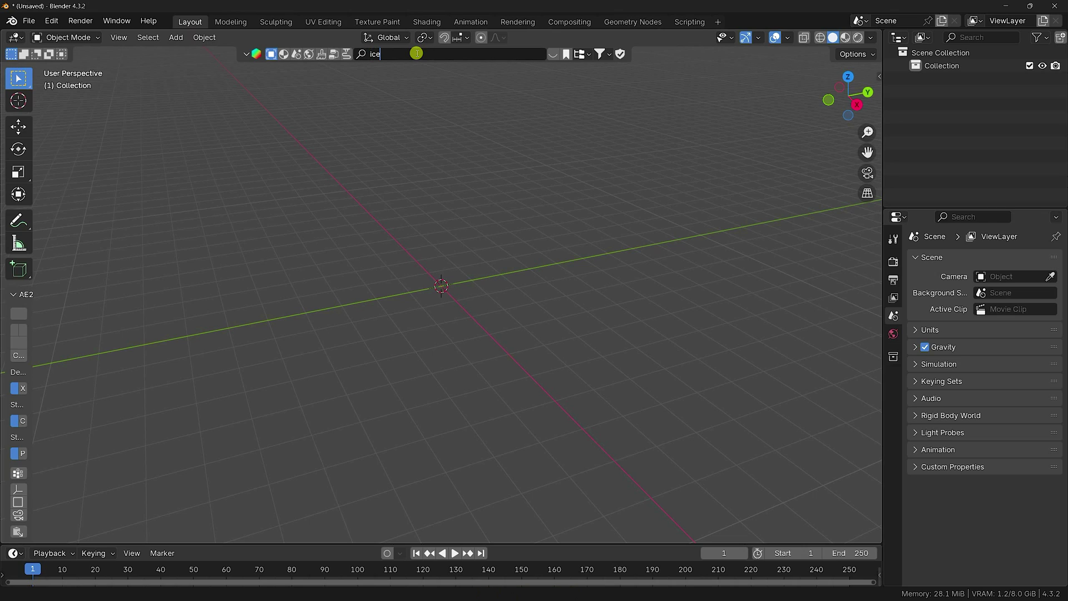
key("Return")
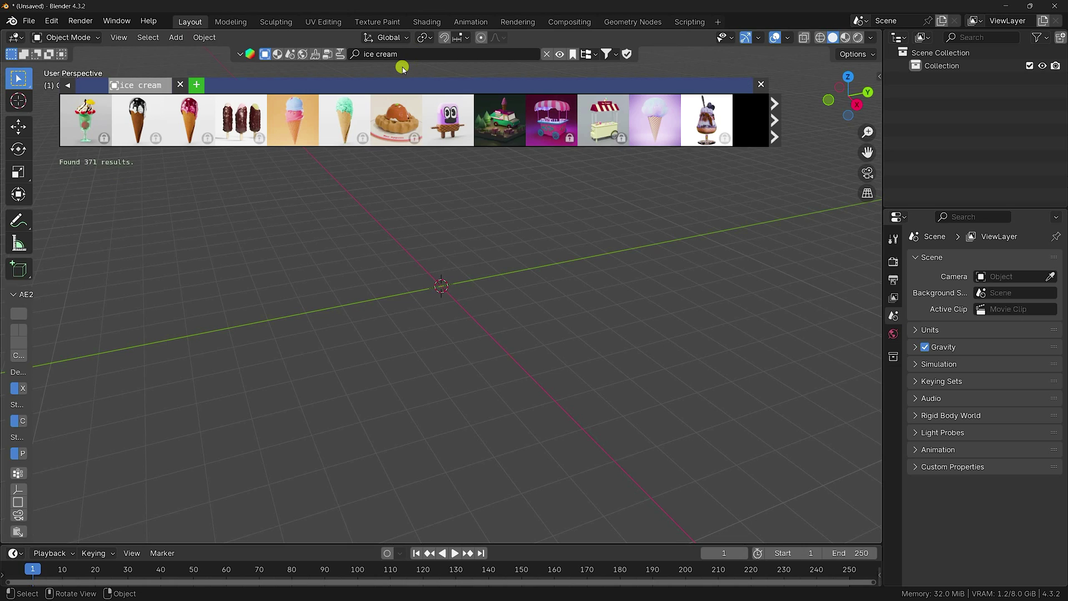
mouse_move(296, 118)
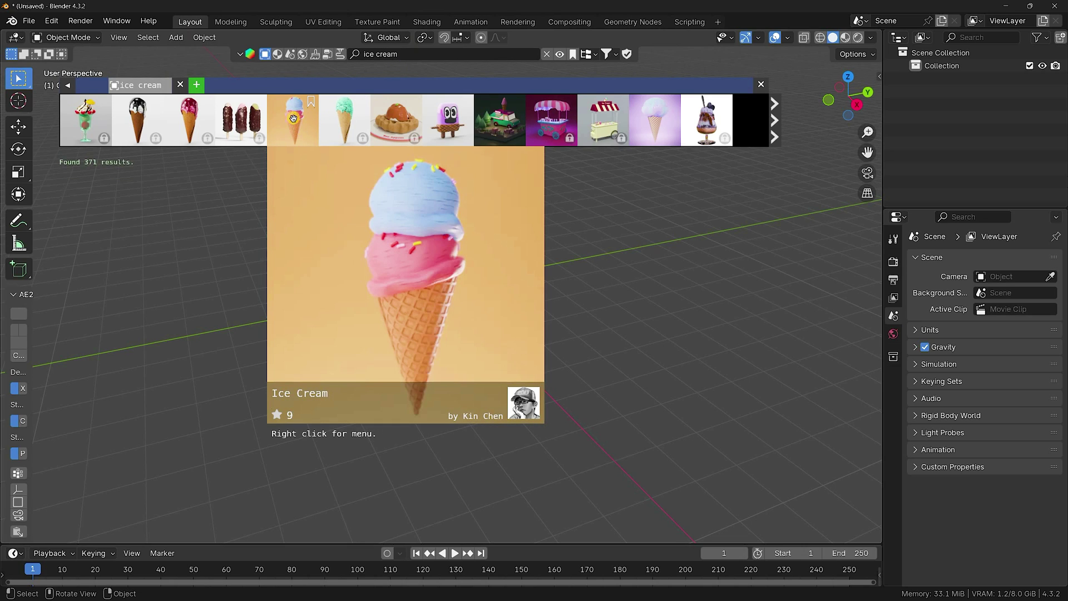
left_click_drag(294, 123, 479, 245)
middle_click_drag(290, 313, 612, 249)
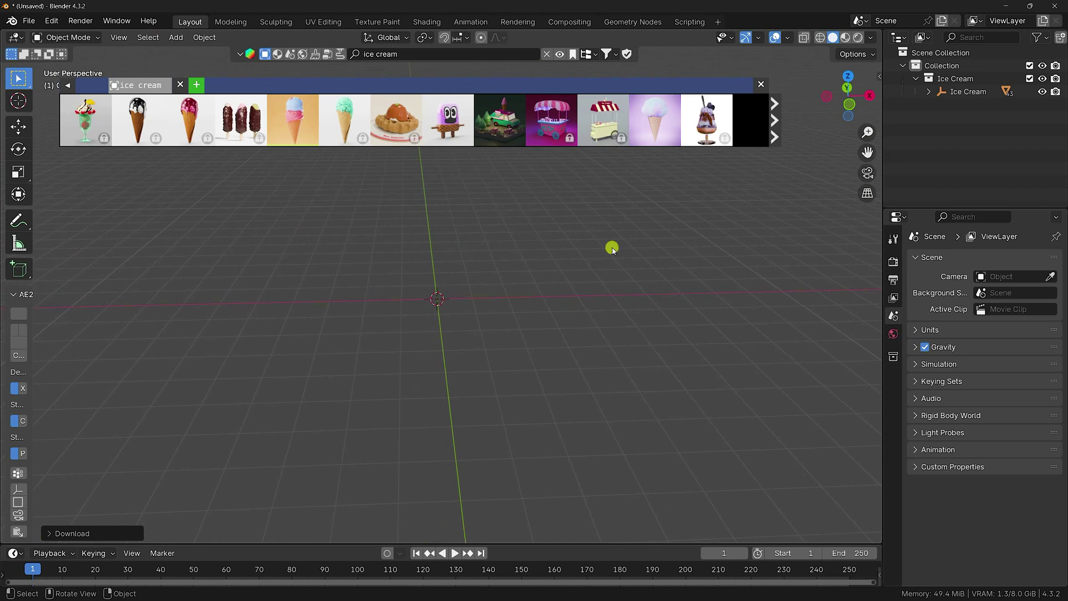
left_click(758, 83)
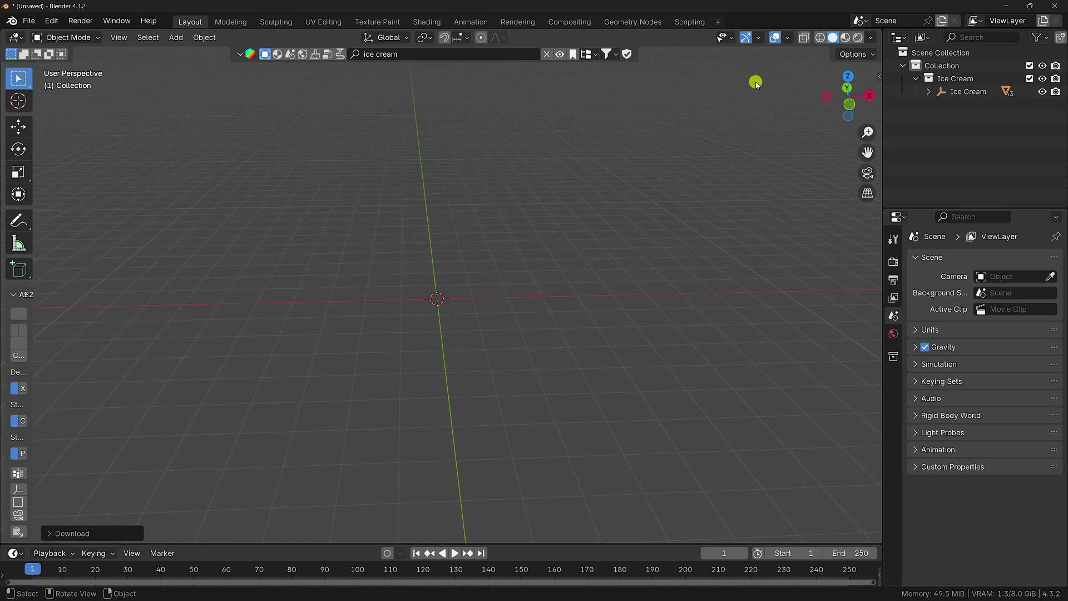
Step: Move the Ice Cream collection out of Collection to the scene's top level and select the Ice Cream object inside it
left_click(953, 78)
left_click_drag(953, 83, 942, 112)
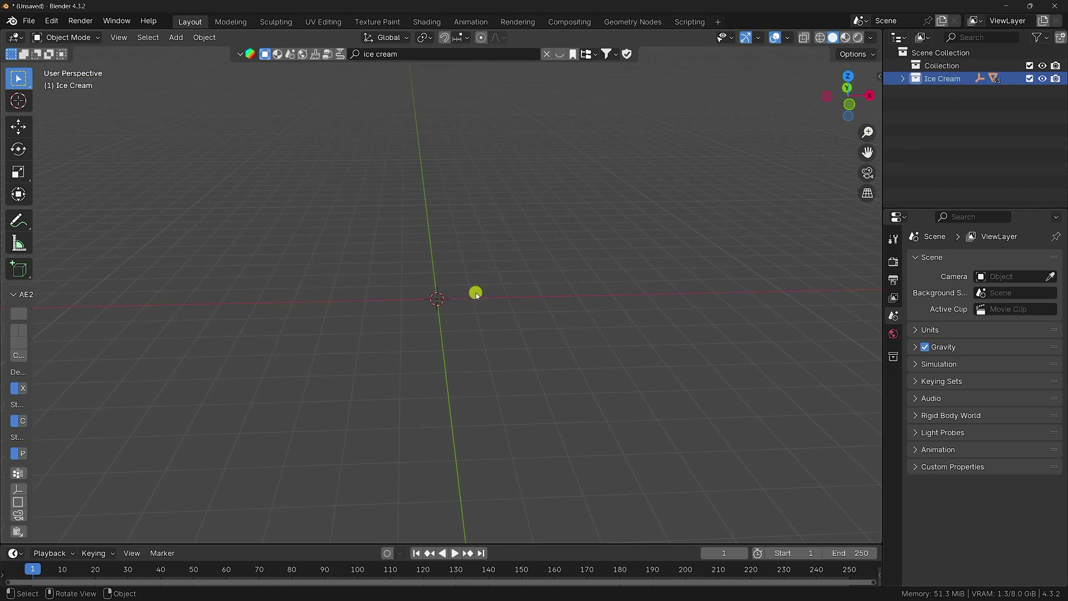
left_click(903, 78)
left_click(954, 91)
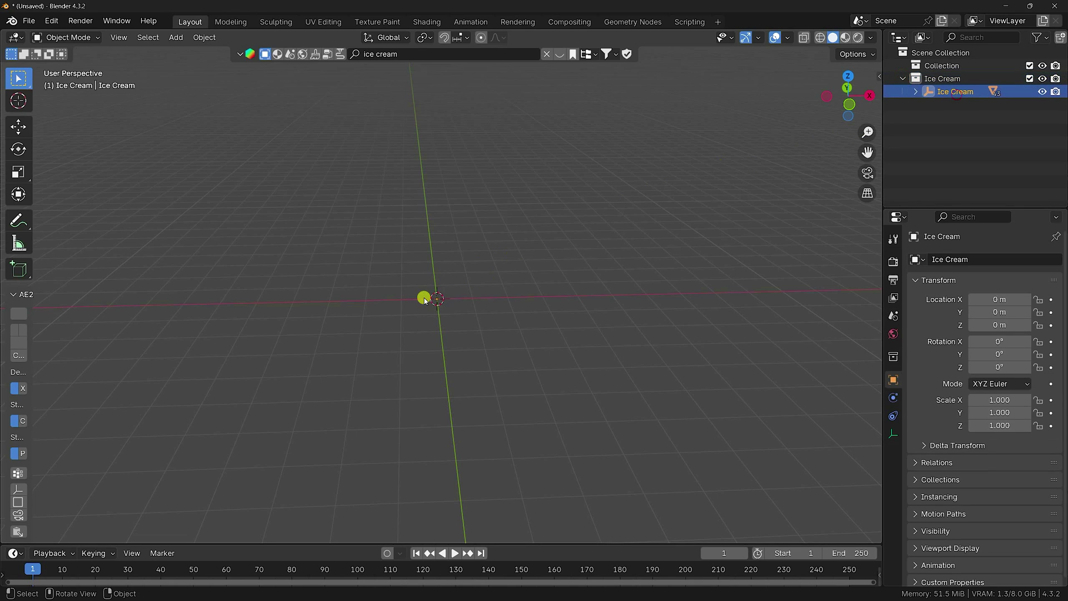
Step: Scale the Ice Cream object up freehand to about 34.5 on all axes
key("s")
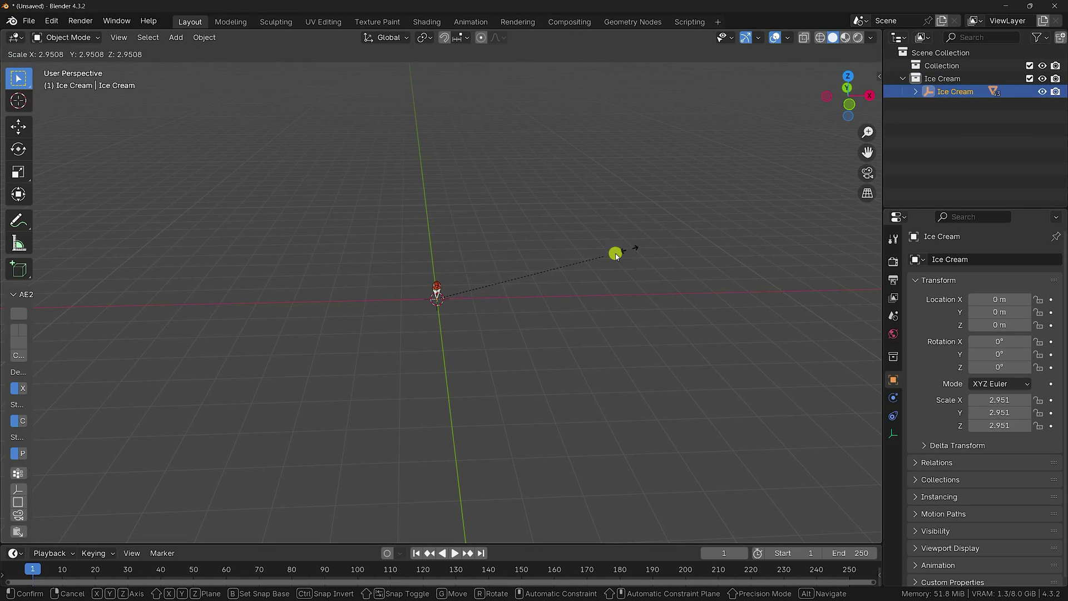
left_click(738, 219)
key("s")
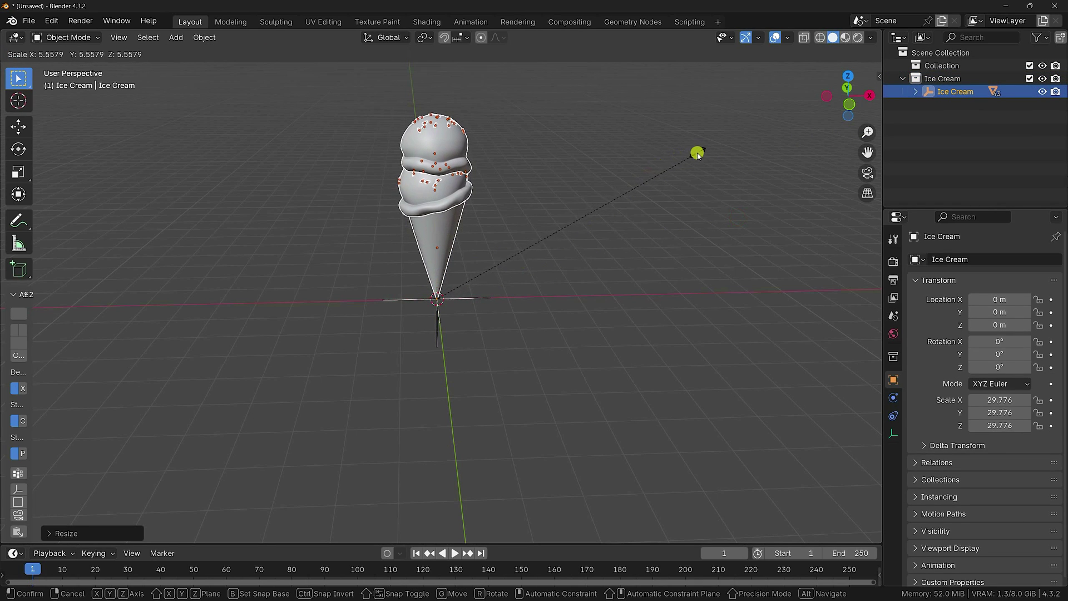
left_click(737, 130)
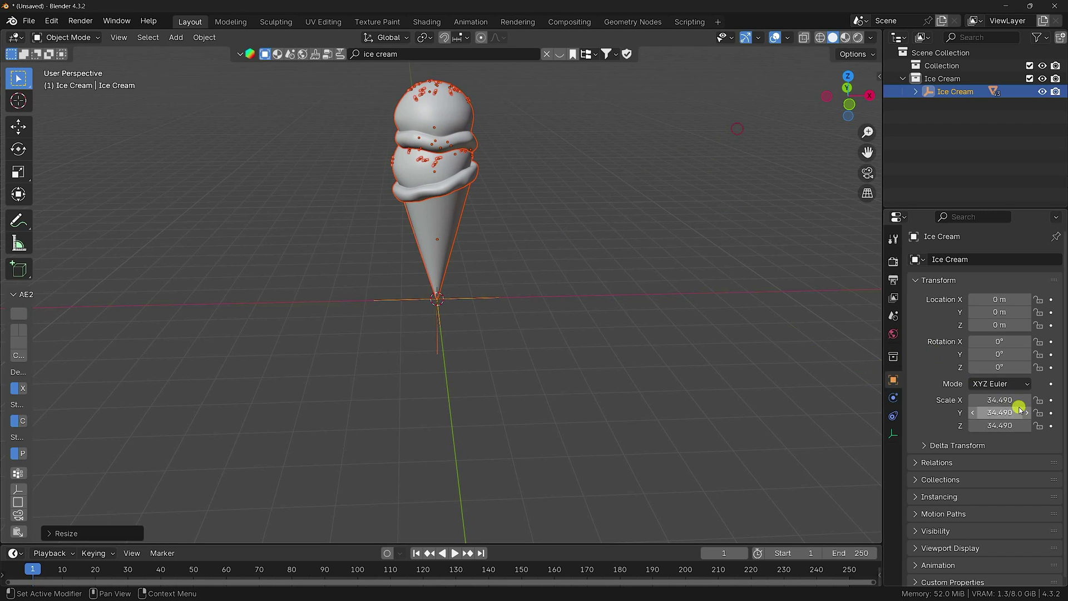
Step: Set the Ice Cream object's scale to 35 on X, Y and Z
left_click(1003, 398)
type("35")
key("Tab")
type("35")
key("Tab")
type("35")
key("Return")
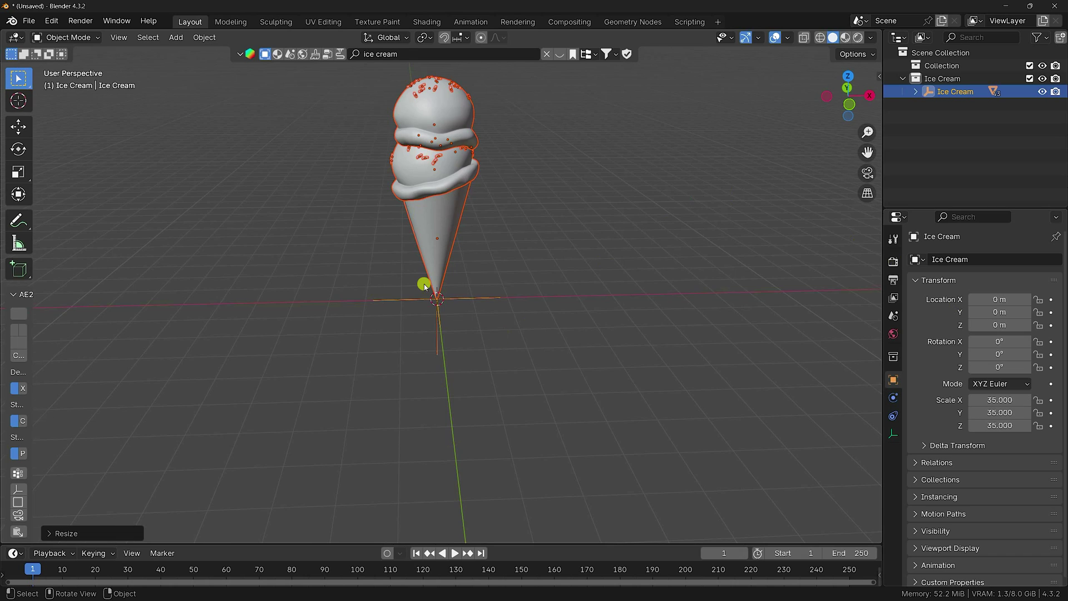
Step: Add a camera to the collection named Collection
scroll(425, 284, "down", 3)
middle_click_drag(558, 274, 510, 302)
left_click(982, 133)
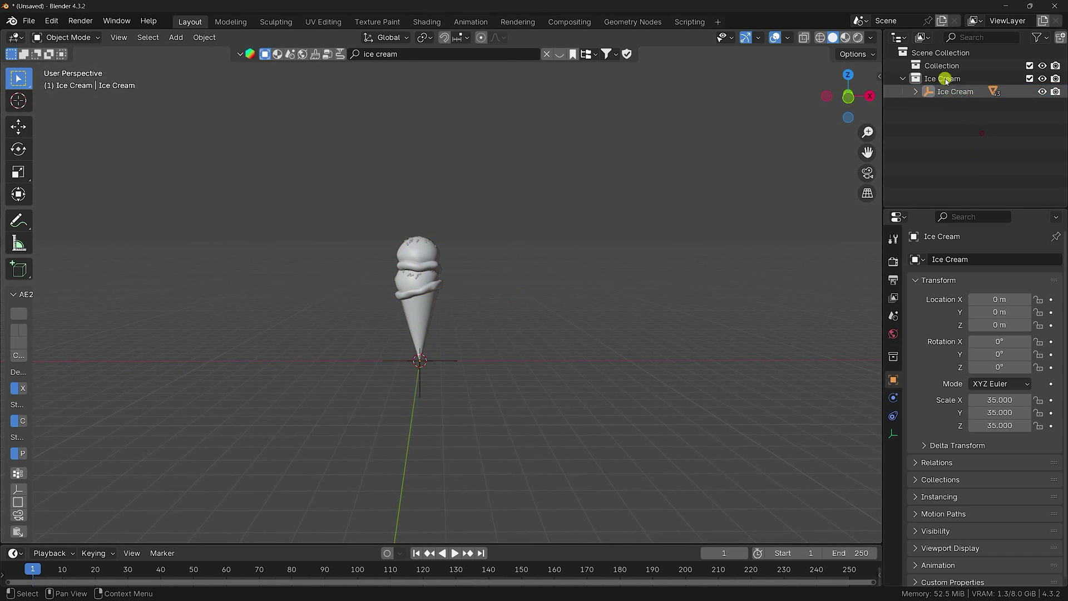
left_click(933, 66)
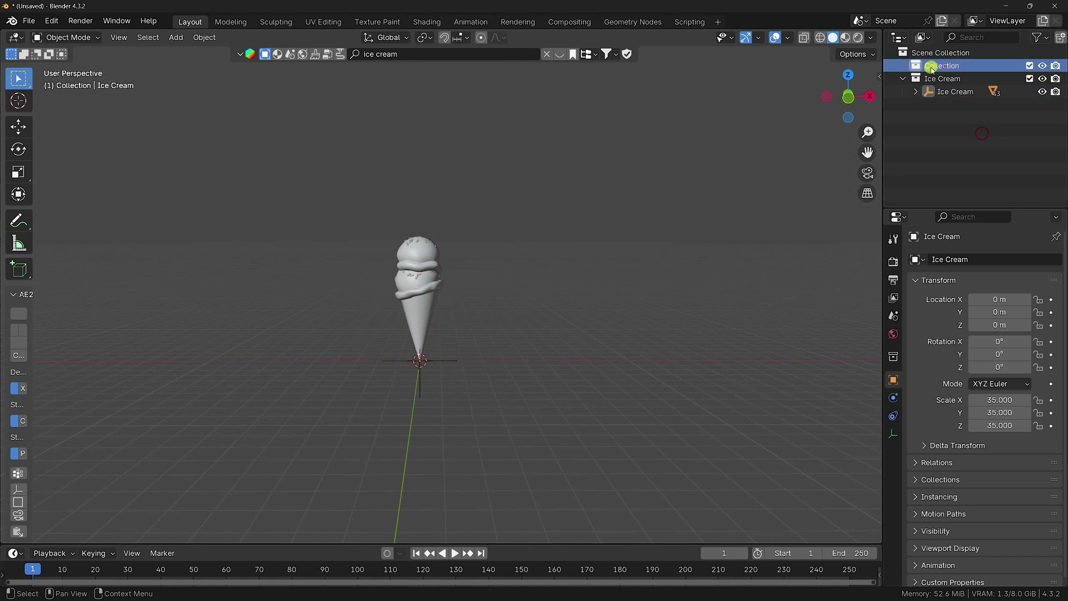
left_click(177, 39)
left_click(194, 237)
Step: Move the camera away from the cone along the Y axis to about -14.3 m
middle_click_drag(334, 290, 558, 317)
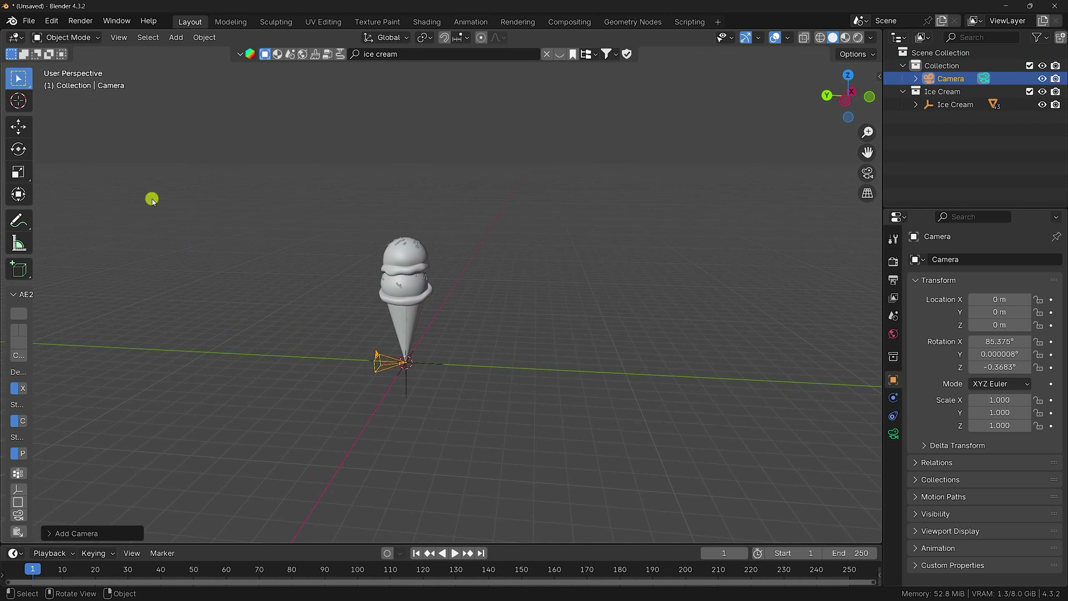
left_click(18, 127)
left_click_drag(352, 360, 686, 369)
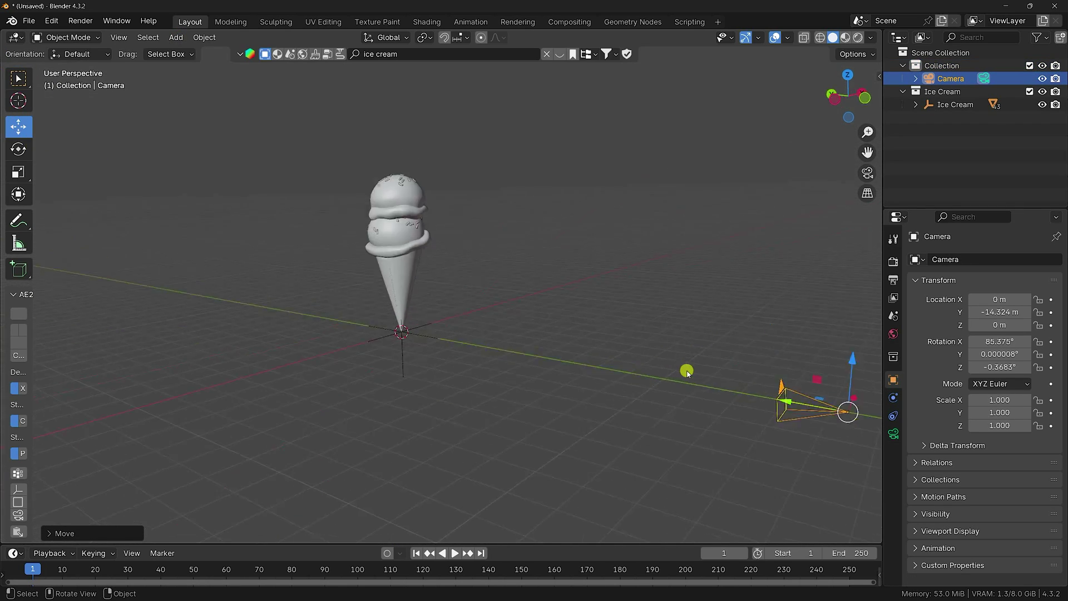
Step: Look through the camera and set its rotation to 90° on X and 0° on Y and Z
key("KP_0")
left_click(980, 345)
type("90")
key("Tab")
type("0")
key("Tab")
type("0")
key("Return")
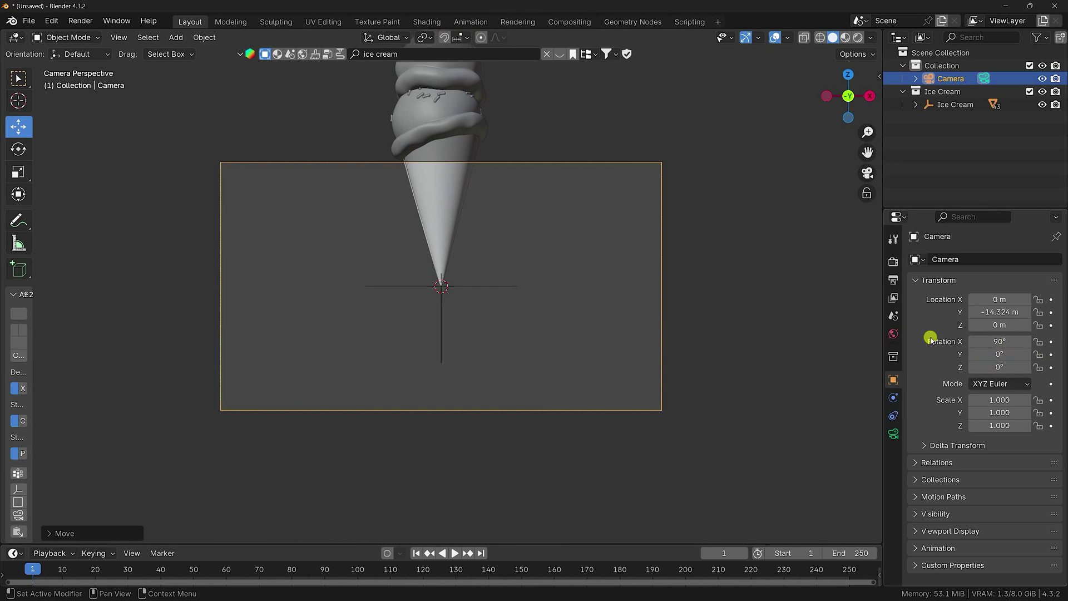
Step: Frame the whole ice cream by setting the camera's location to -20 m on Y and 3.3 m on Z
mouse_move(987, 313)
left_mouse_down()
mouse_move(167, 323)
mouse_move(109, 334)
mouse_move(746, 390)
mouse_move(992, 310)
left_mouse_up()
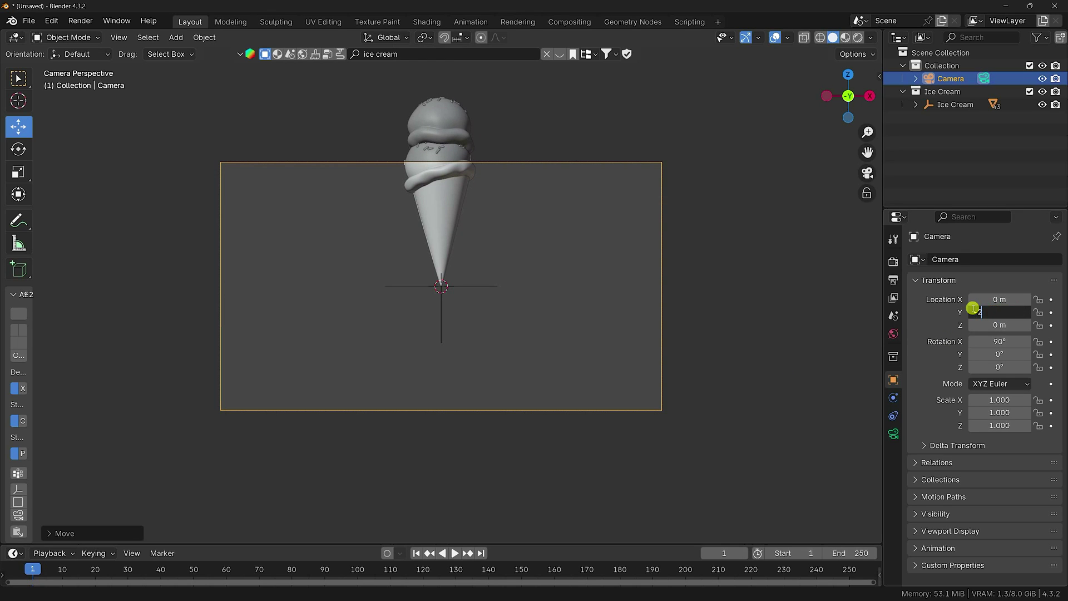
type("0")
key("Return")
left_click_drag(979, 325, 277, 336)
left_click(1000, 327)
type("3.3")
key("Return")
scroll(398, 224, "up", 3)
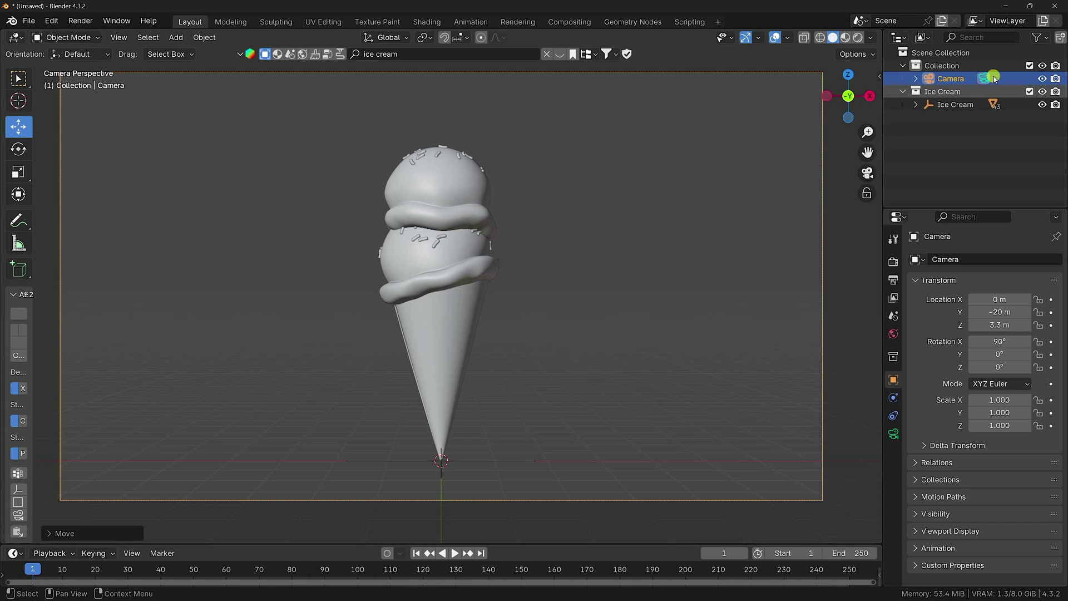
Step: Add a cube mesh to the collection named Collection
left_click(942, 66)
left_click(176, 37)
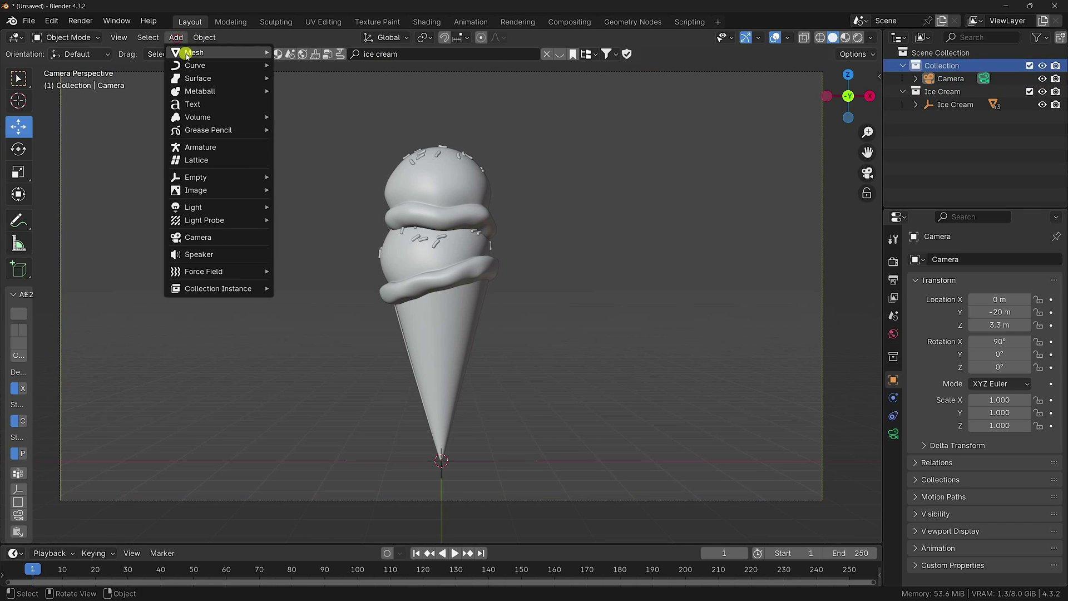
mouse_move(189, 52)
left_click(304, 65)
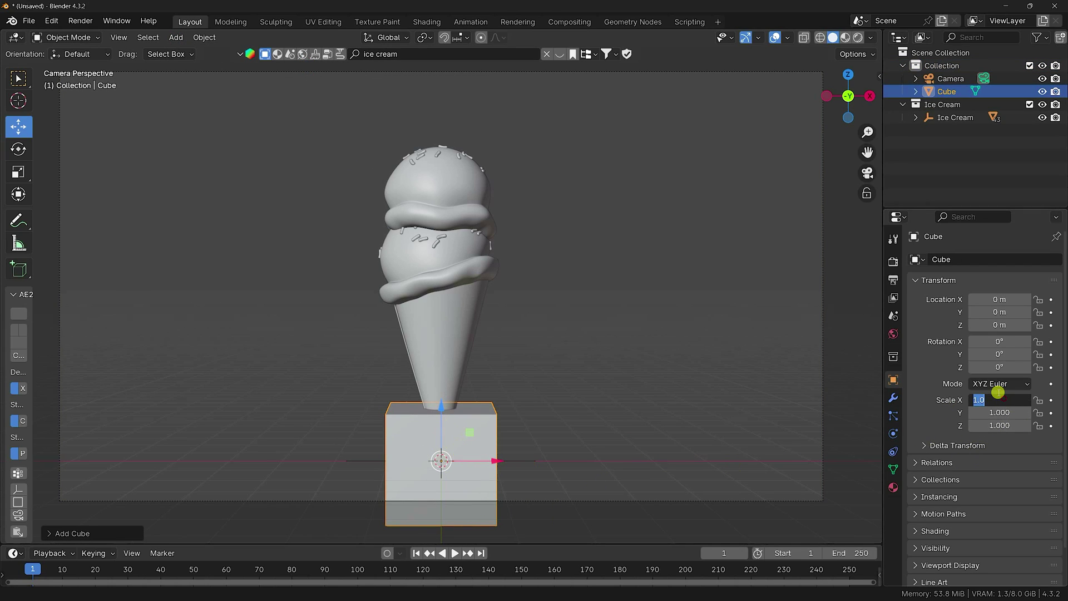
Step: Scale the cube to 0.05 on X, 0.4 on Y and 0.05 on Z
key("Tab")
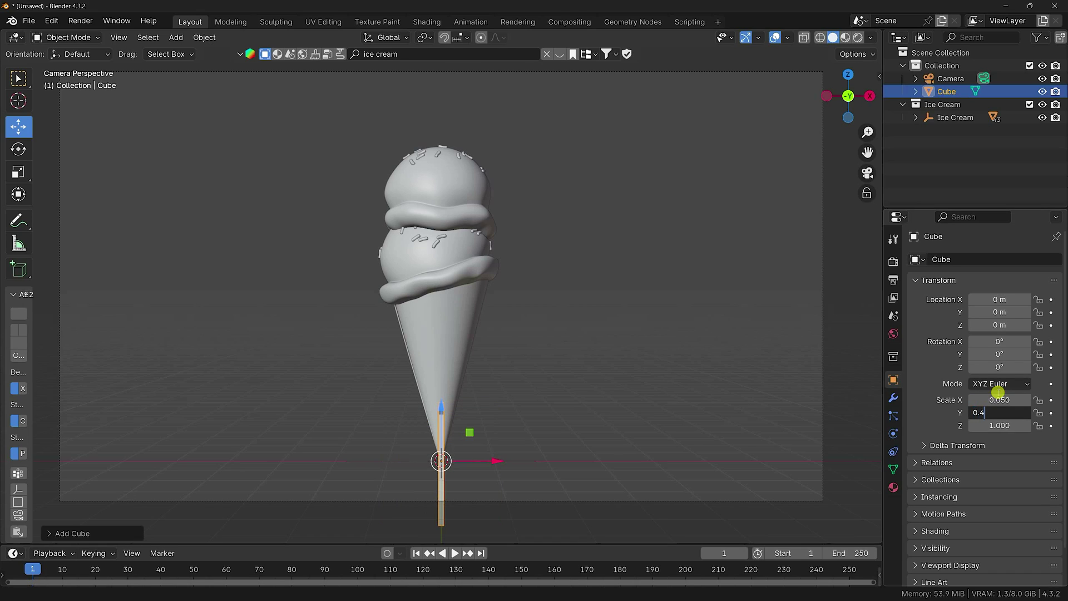
key("Tab")
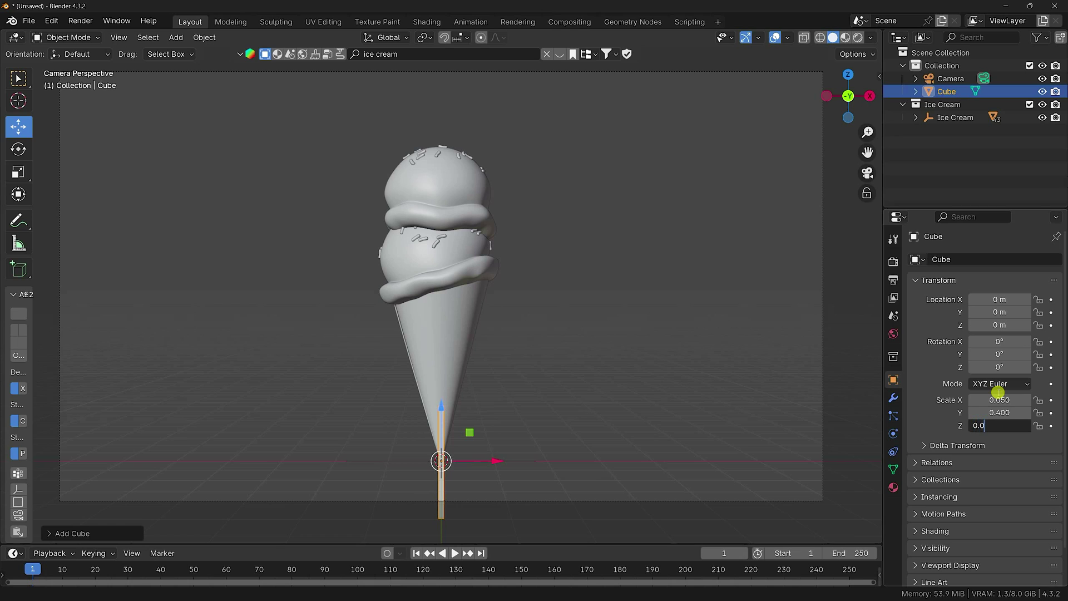
type("0.05")
key("Return")
Step: Raise the cube above the ice cream to a Z location of about 8.3 m and leave the camera view
left_click_drag(443, 406, 461, 437)
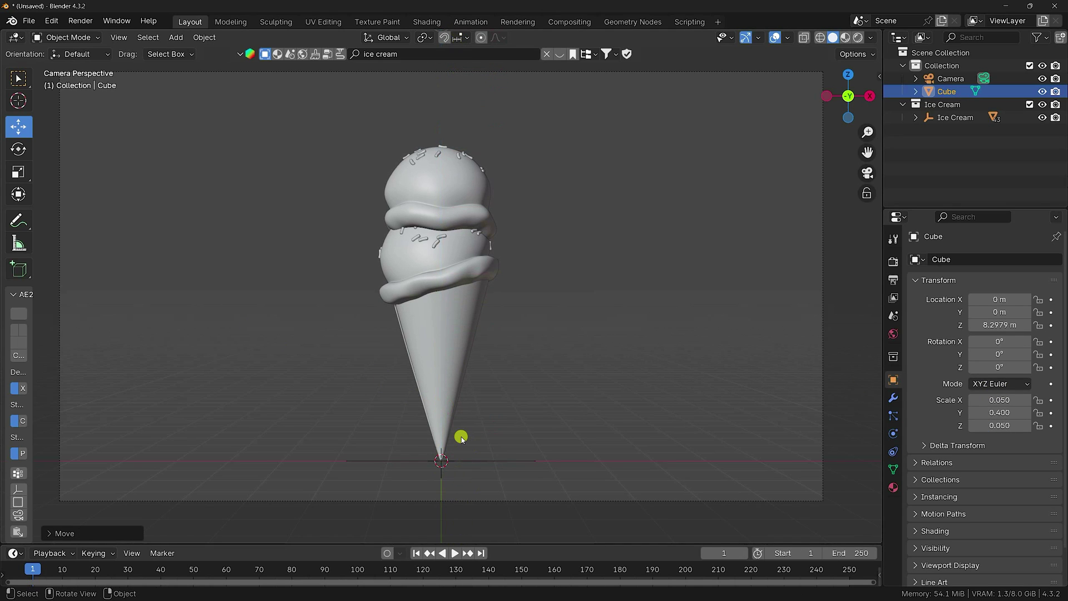
key("KP_7")
scroll(453, 267, "up", 10)
middle_click_drag(464, 356, 454, 334)
Step: Enlarge the timeline area and set the animation's end frame to 400
left_click_drag(506, 544, 503, 480)
scroll(491, 543, "down", 3)
middle_click_drag(491, 543, 440, 536)
left_click(855, 487)
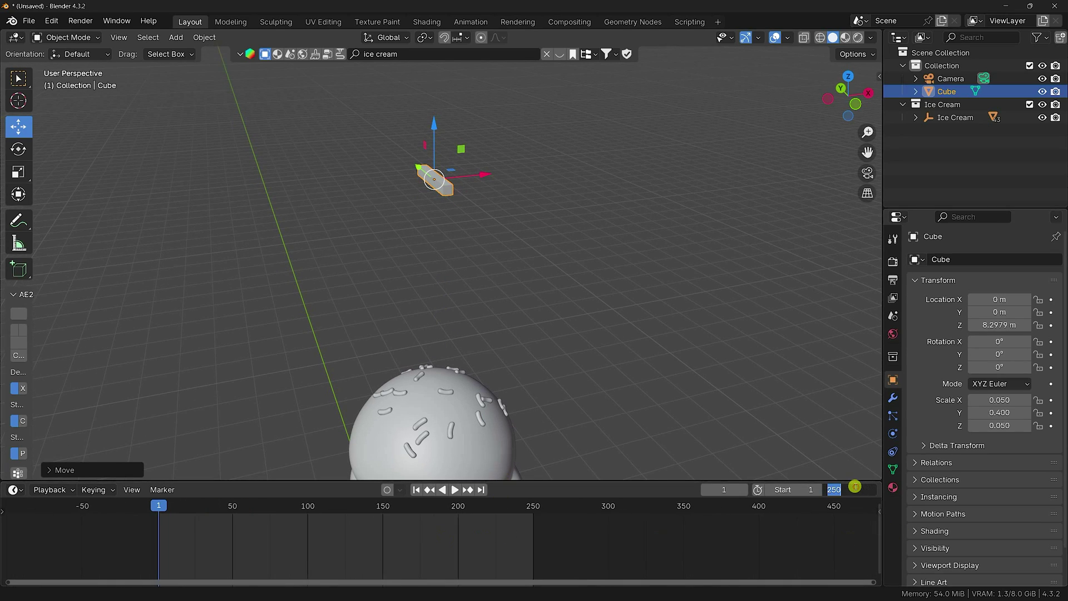
key("Return")
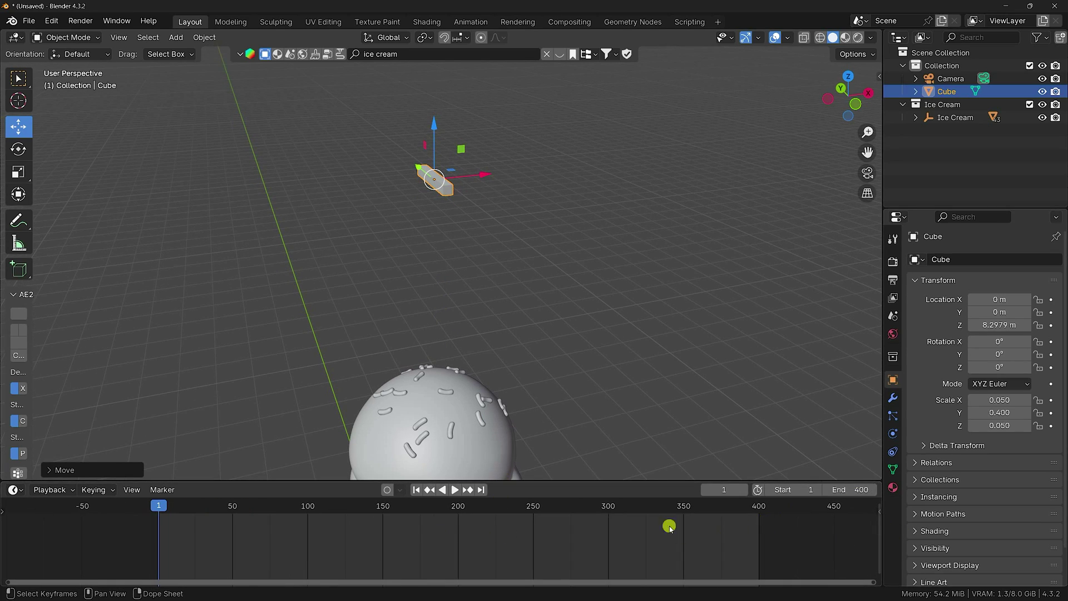
Step: Keyframe the cube's Z rotation at 0° on frame 1 and at 720° on frame 400
mouse_move(999, 368)
left_mouse_down()
mouse_move(203, 368)
mouse_move(1000, 367)
left_mouse_up()
left_click(1052, 367)
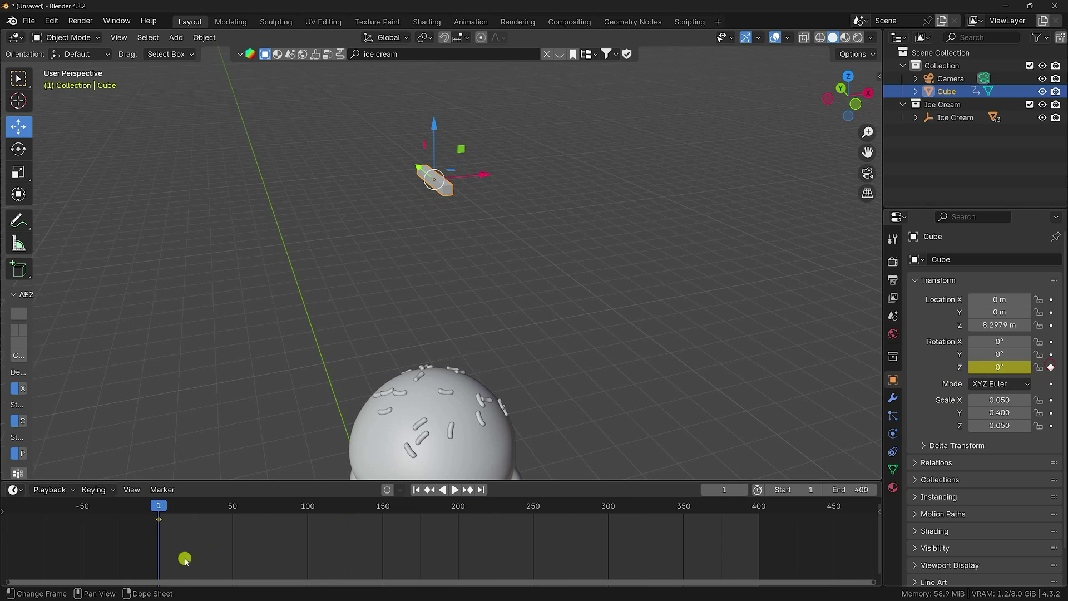
left_click(481, 490)
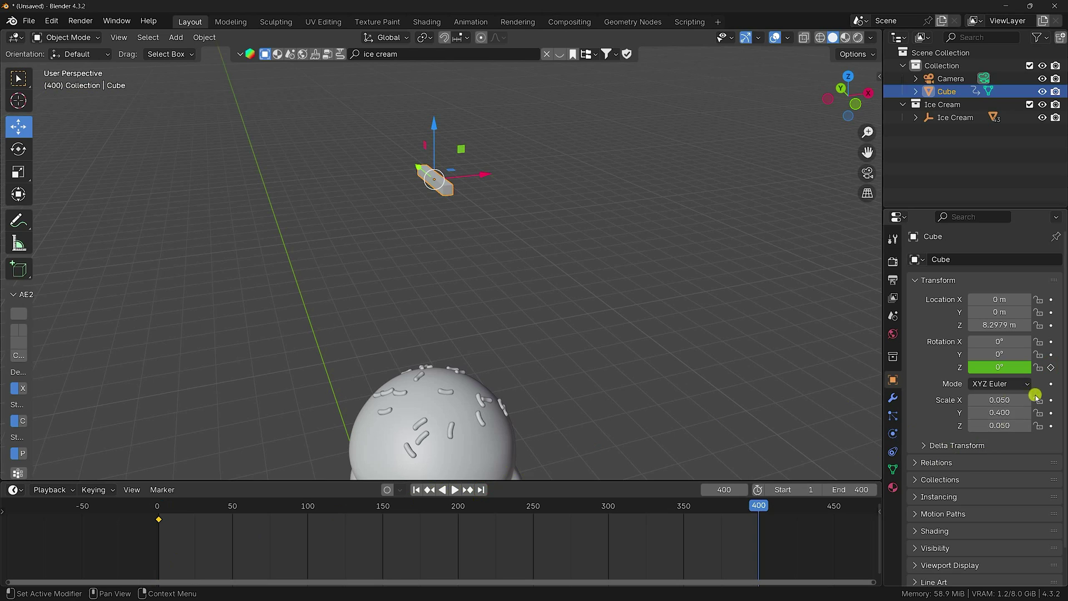
left_click(1000, 369)
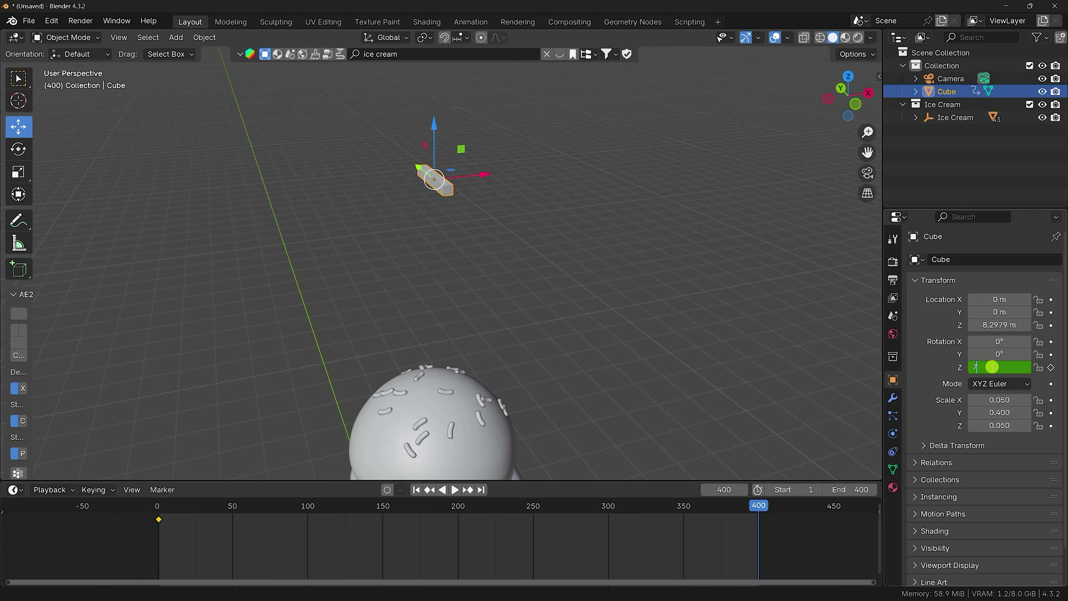
key("Return")
left_click(1051, 368)
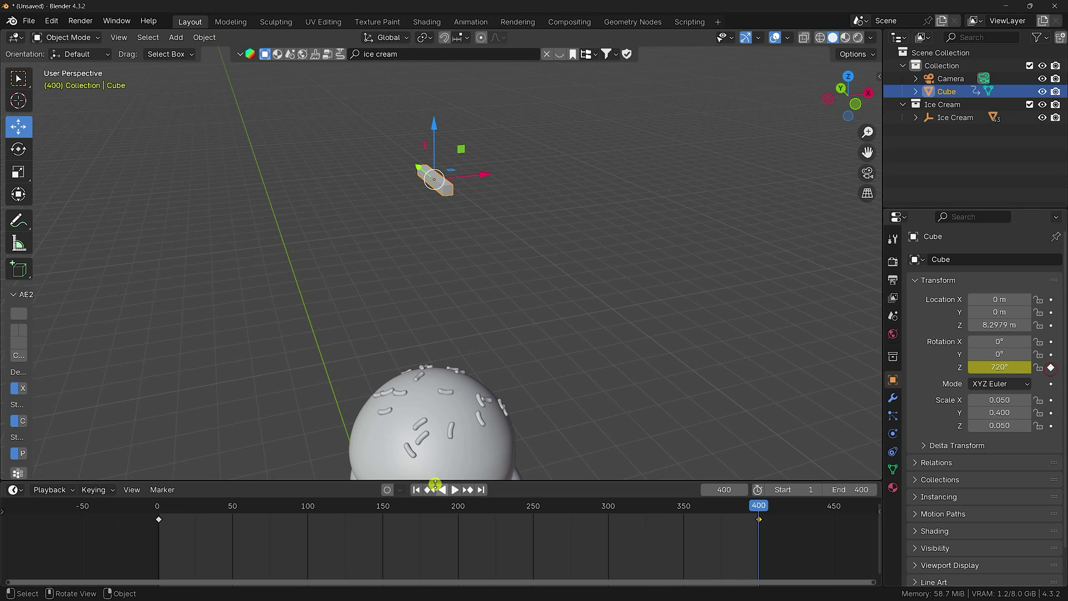
Step: Return to frame 1, set both rotation keyframes to Linear interpolation and shrink the timeline area again
left_click(412, 490)
left_click_drag(799, 545, 98, 493)
right_click(159, 526)
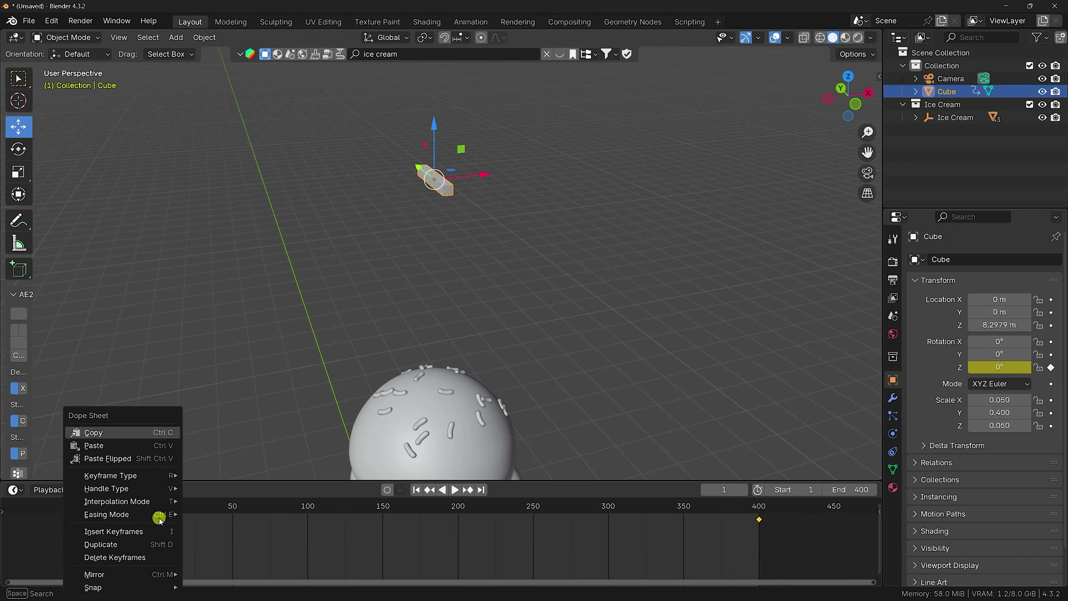
mouse_move(161, 518)
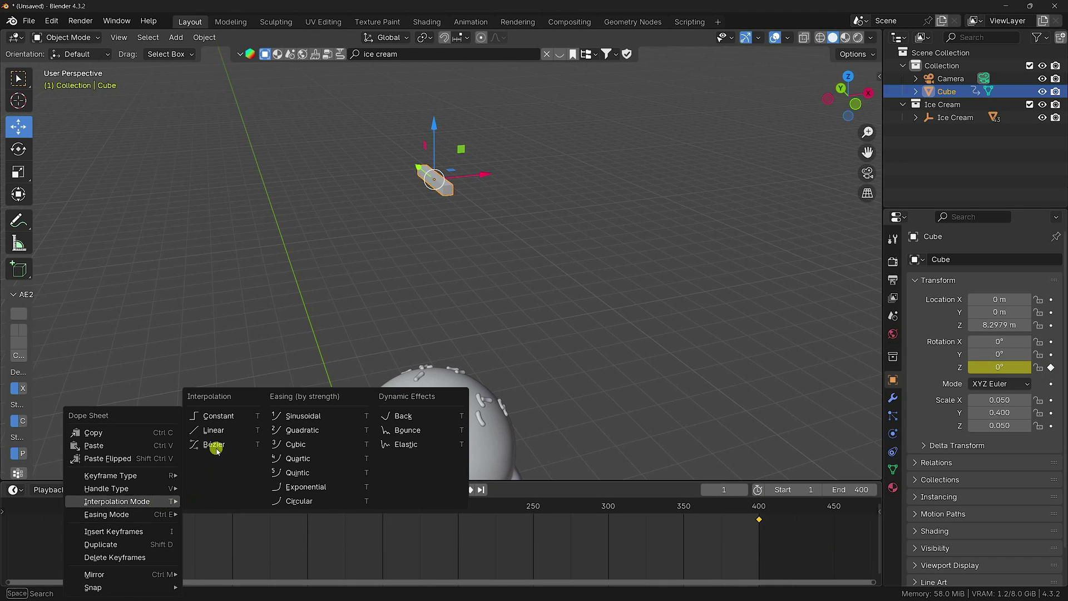
left_click(234, 431)
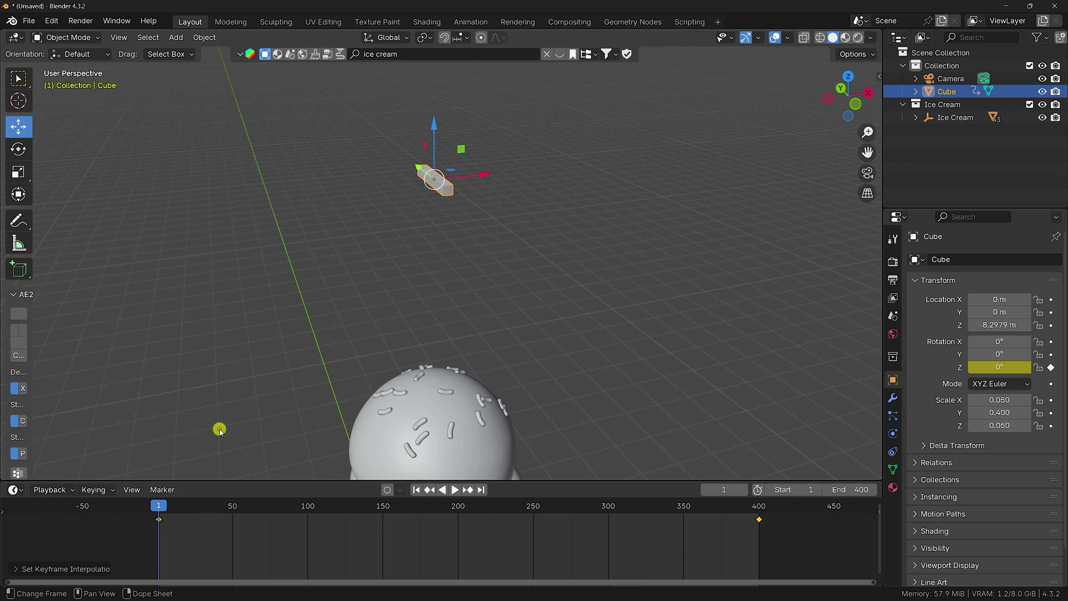
left_click_drag(410, 480, 411, 531)
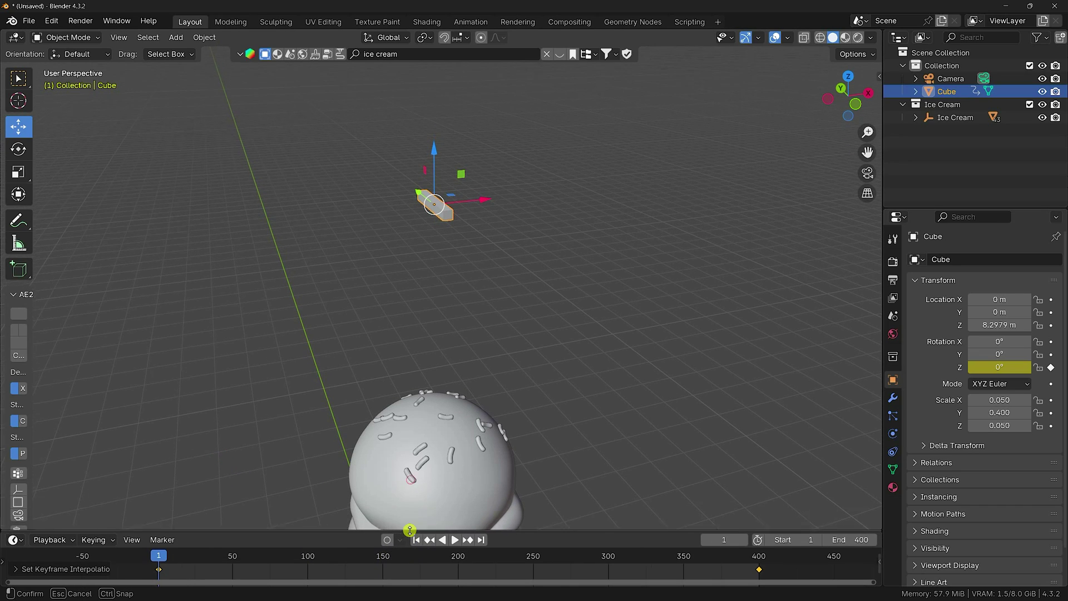
Step: Play the bar's rotation animation, check it from the front and through the camera, and return to frame 1
left_click(457, 541)
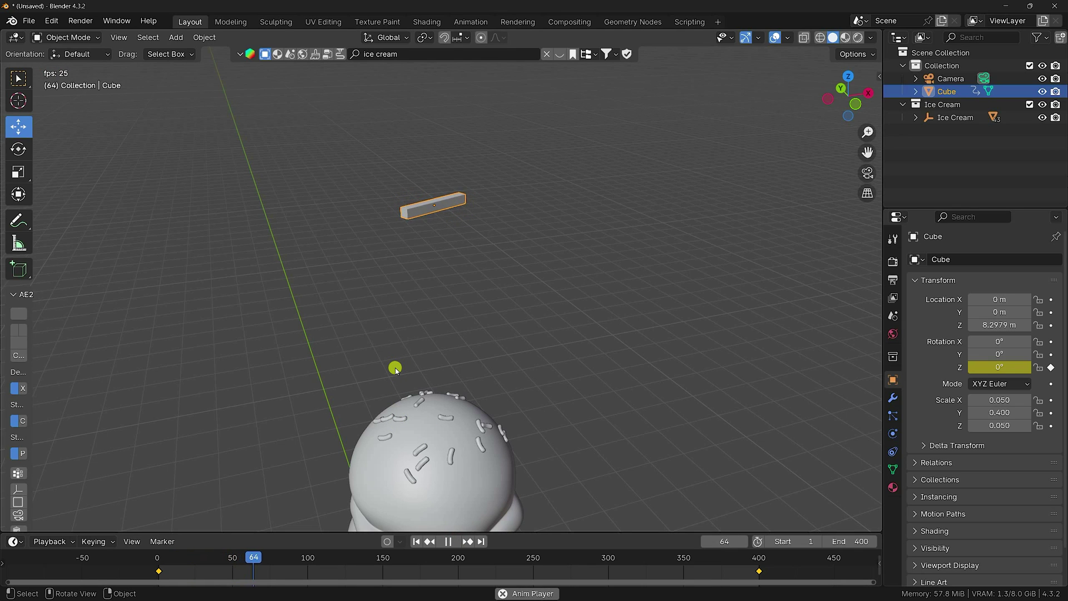
key("KP_1")
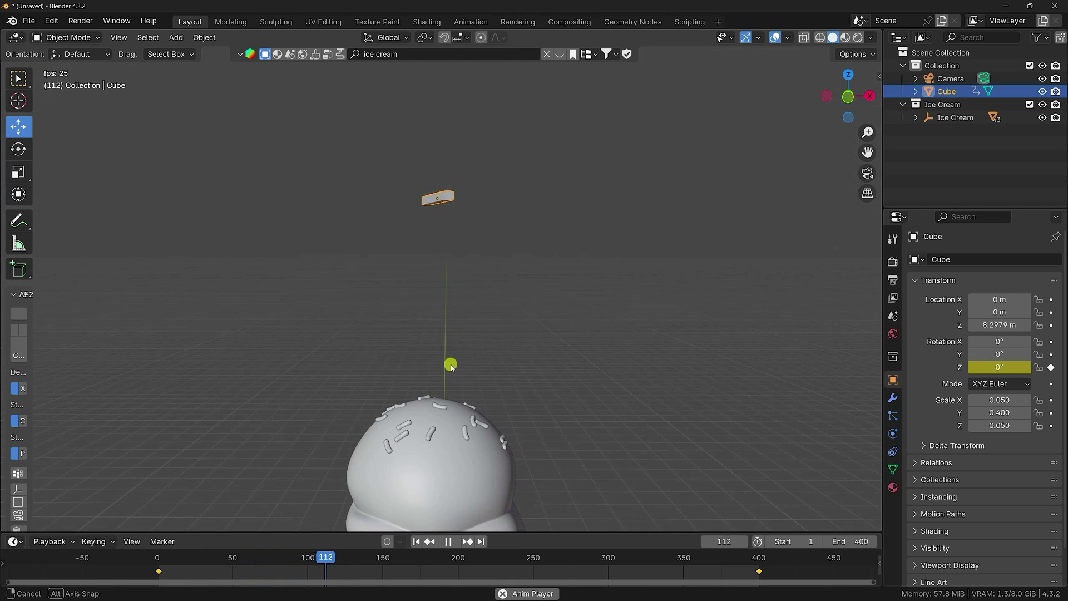
key("KP_0")
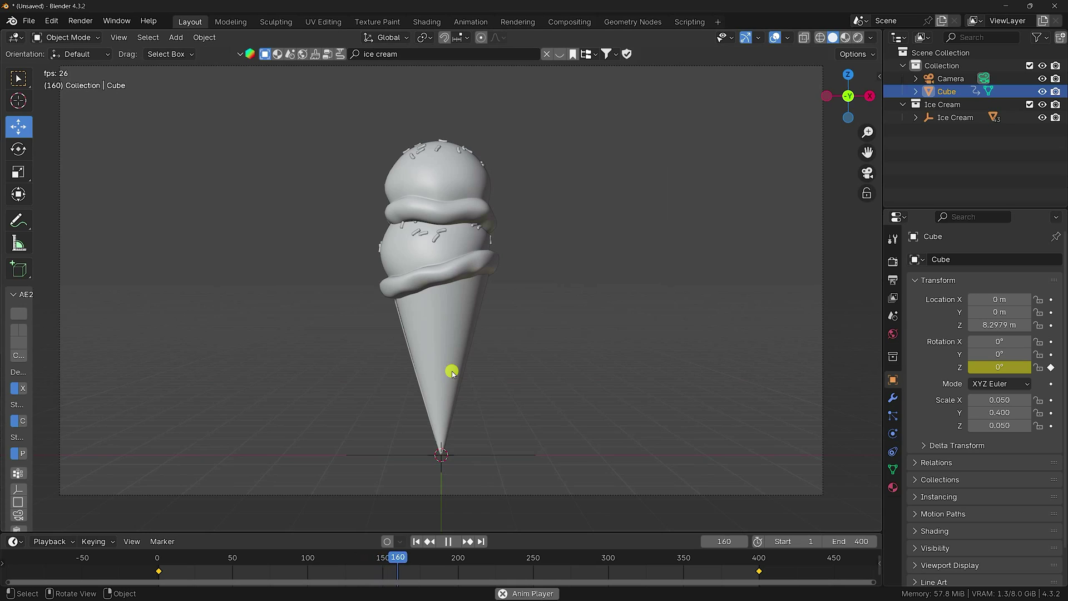
scroll(455, 369, "up", 1)
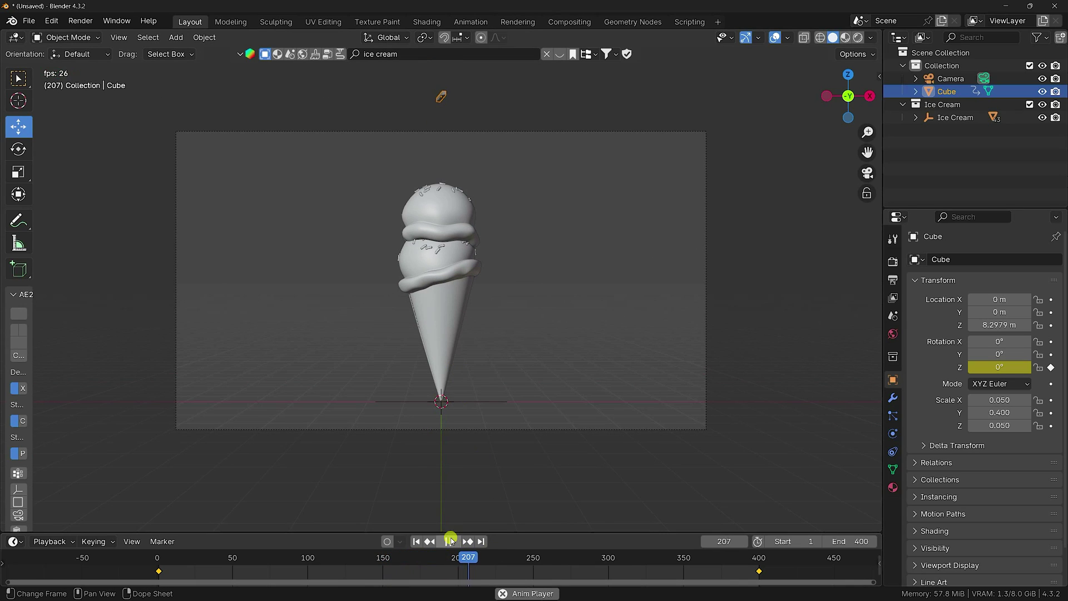
left_click(449, 541)
left_click(416, 542)
Step: Rename the rotating bar object as Infow
double_click(946, 92)
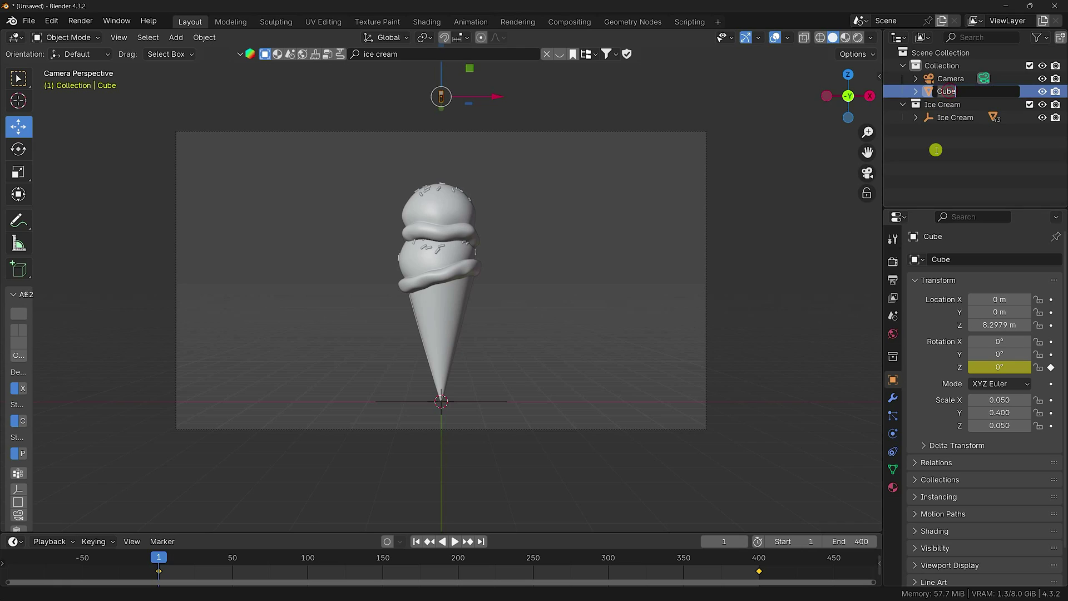
type("Infow")
key("Return")
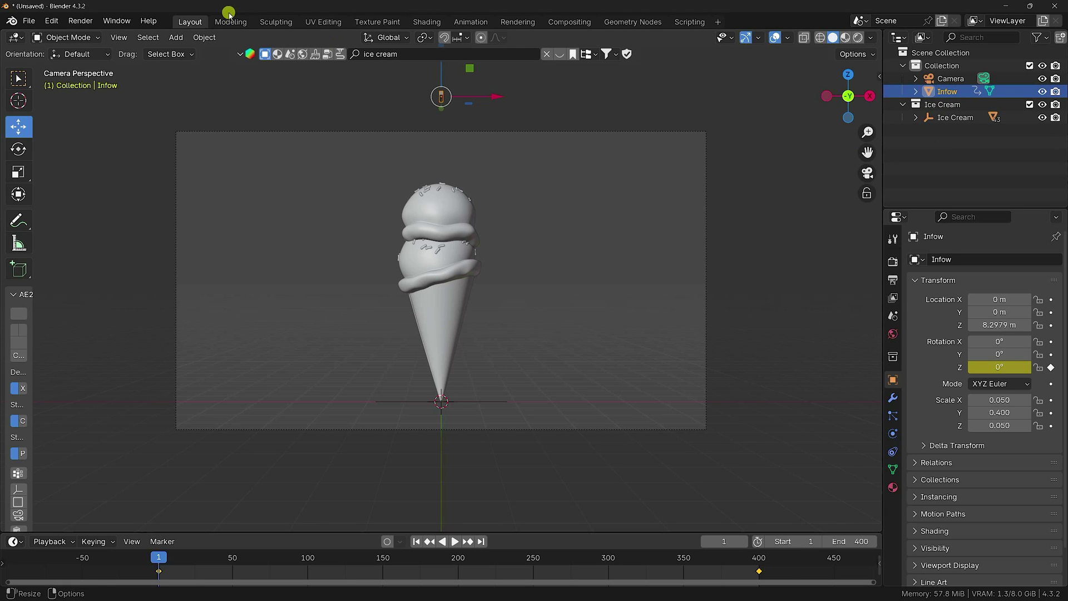
Step: Add a cube mesh around the ice cream and set its scale to 7 on all three axes
left_click(176, 37)
mouse_move(234, 53)
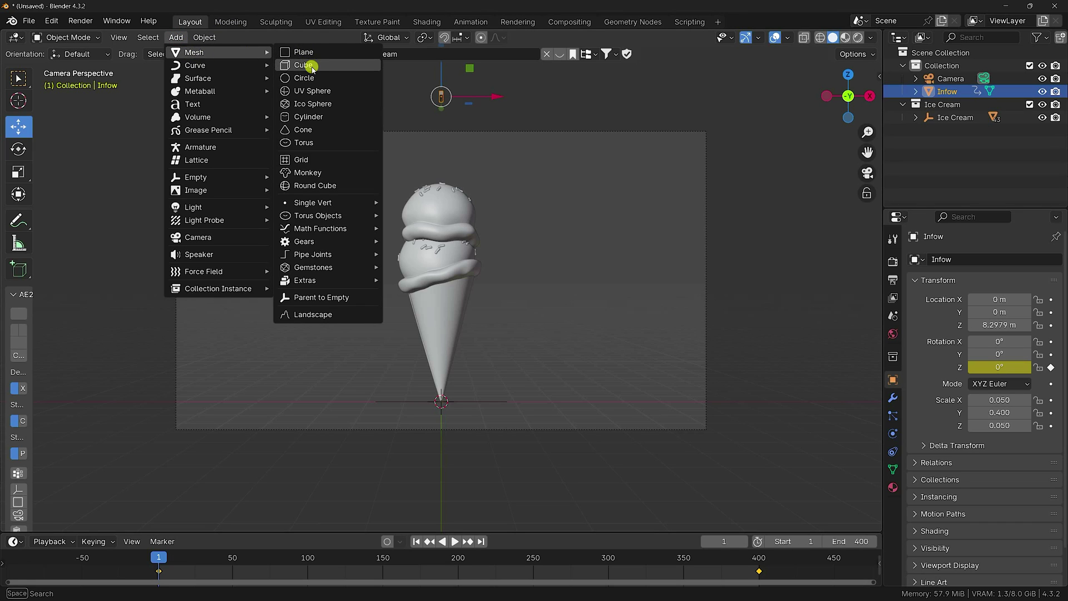
left_click(310, 67)
key("s")
left_click(735, 249)
key("s")
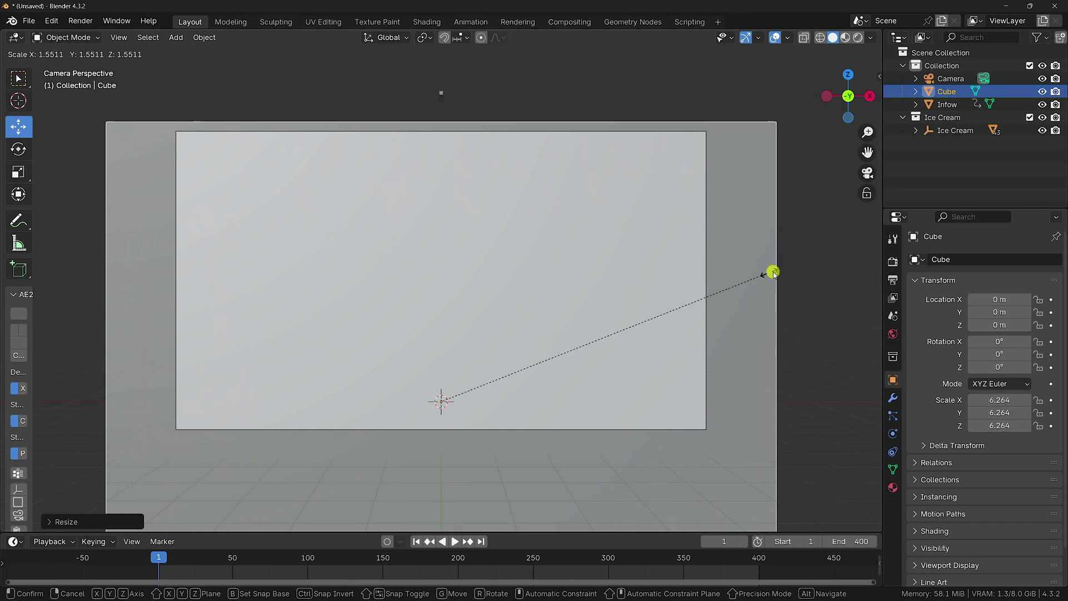
left_click(806, 264)
left_click_drag(988, 400, 981, 414)
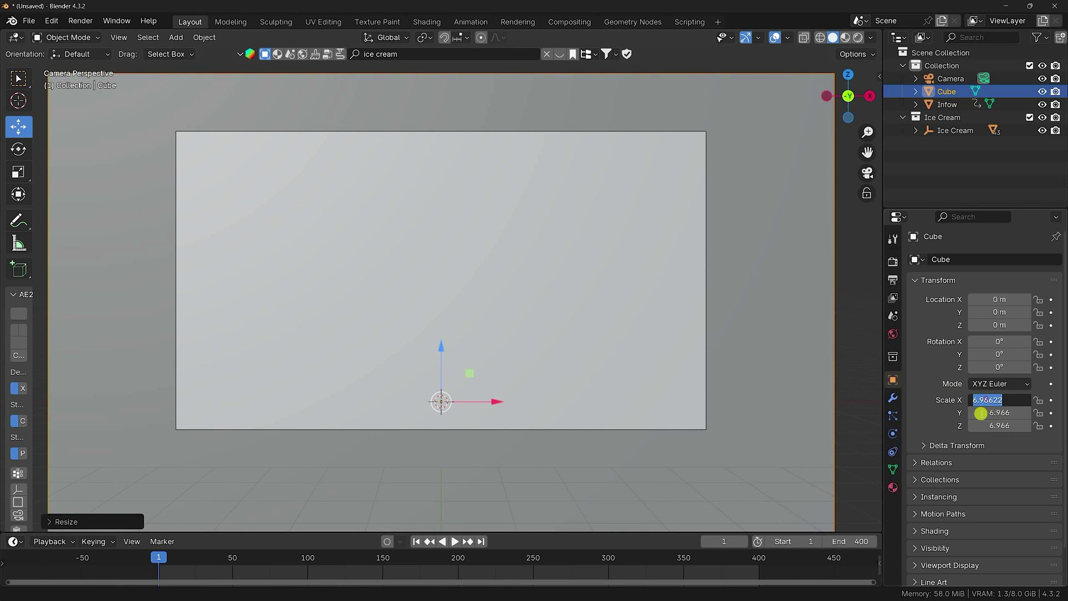
type("7")
key("Return")
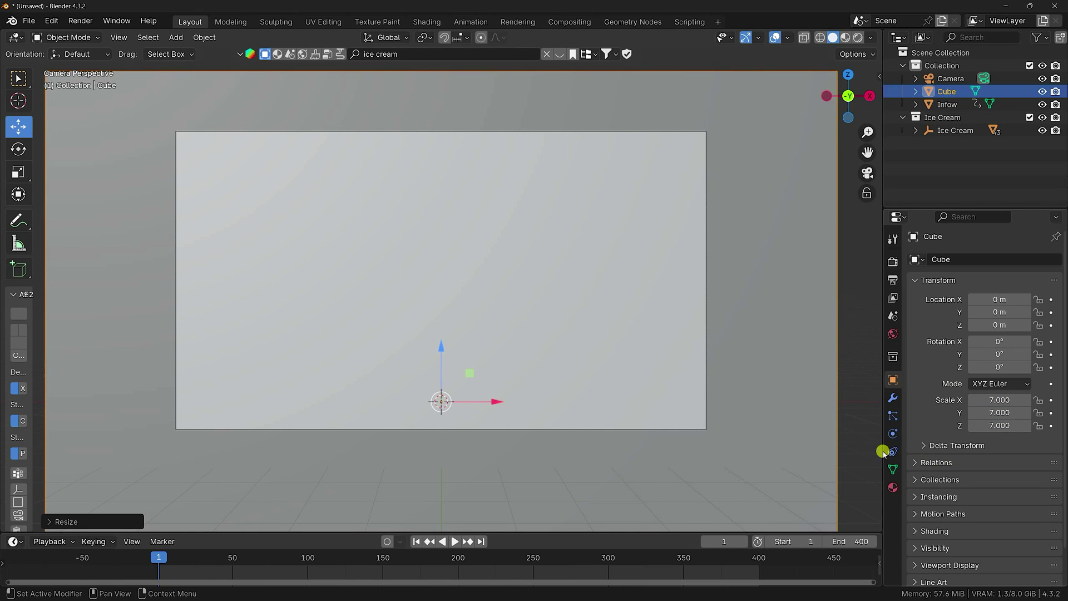
Step: Switch to wireframe shading and raise the large cube to a Z location of about 4.23 m so it encloses the bar and ice cream
scroll(486, 279, "down", 2)
key("KP_1")
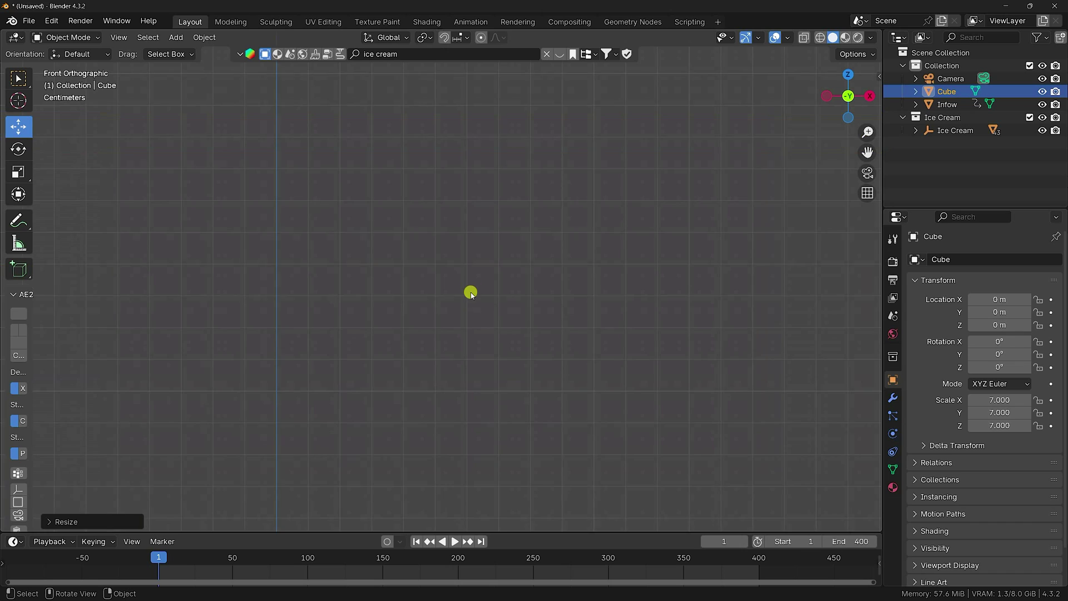
scroll(462, 301, "down", 3)
scroll(465, 314, "down", 2)
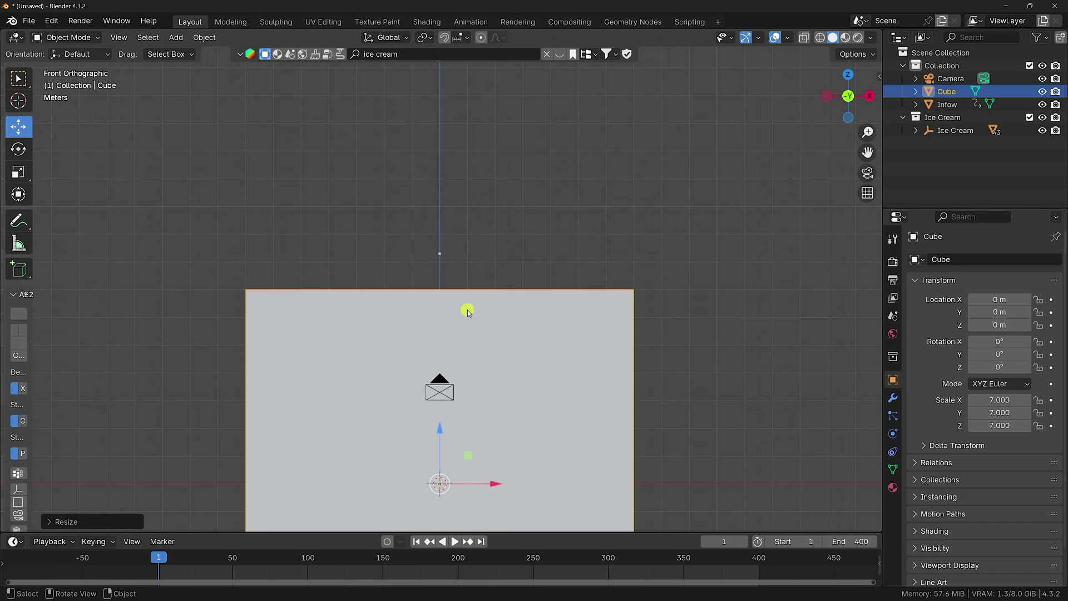
left_click(819, 38)
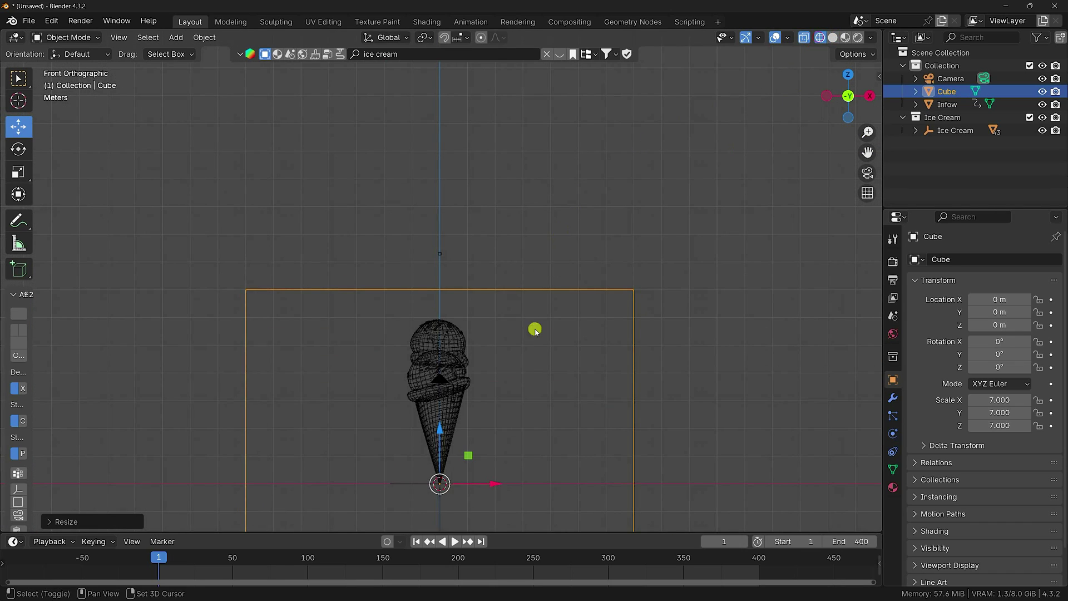
middle_click_drag(535, 326, 518, 161, "shift")
left_click_drag(446, 304, 443, 179)
scroll(464, 191, "down", 3)
middle_click_drag(463, 191, 443, 311)
right_click(440, 311)
left_click(575, 258)
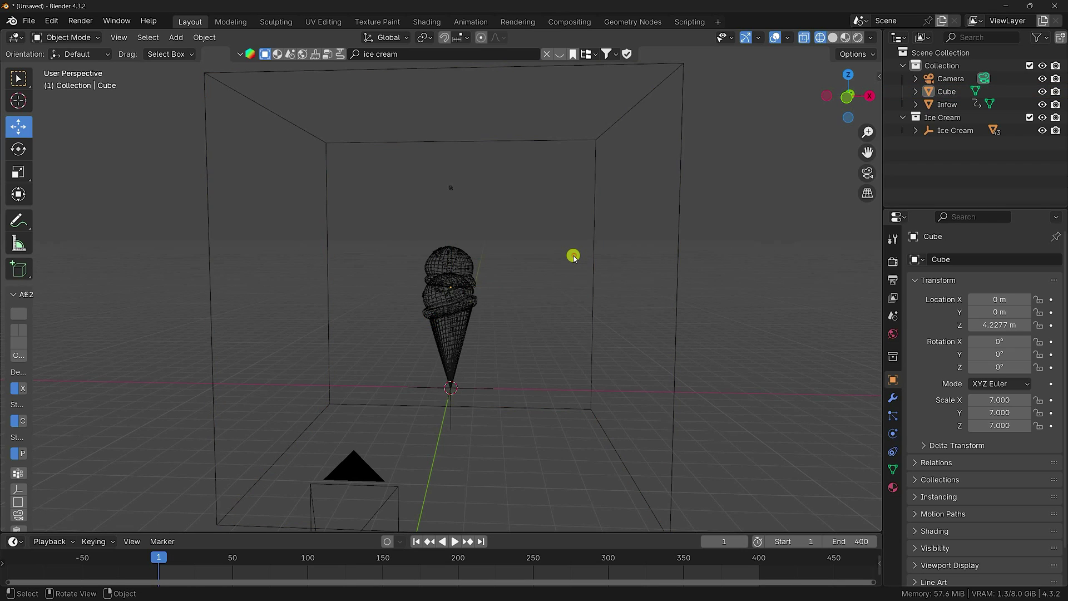
Step: Return to the camera view and make the Infow bar a FLIP Fluid object of type Inflow
key("KP_0")
scroll(492, 273, "up", 3)
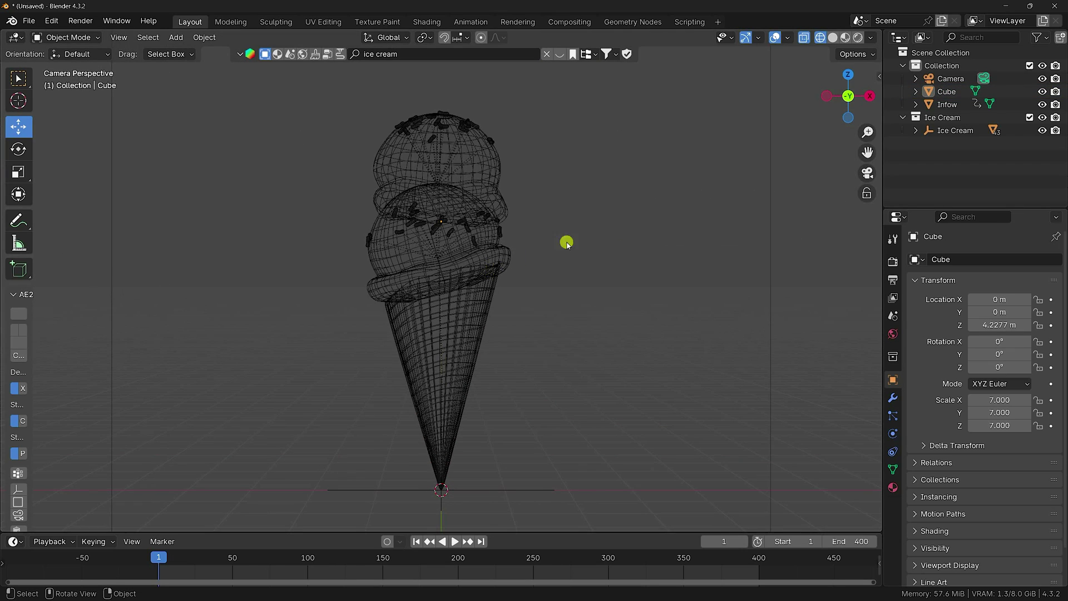
scroll(418, 328, "down", 3)
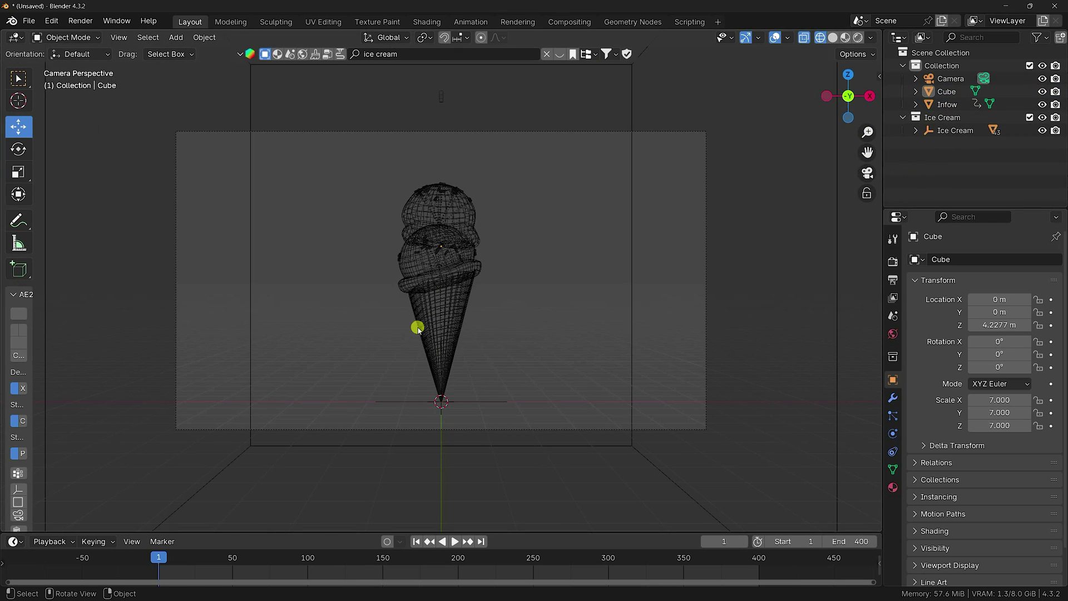
scroll(445, 212, "up", 1)
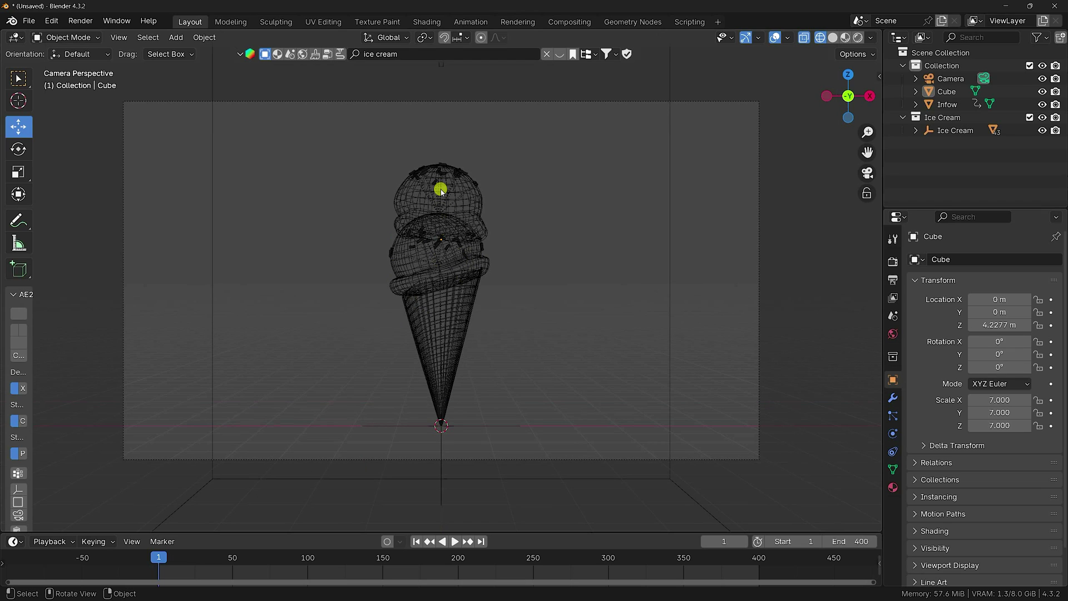
left_click(439, 73)
middle_click_drag(504, 132, 526, 236, "shift")
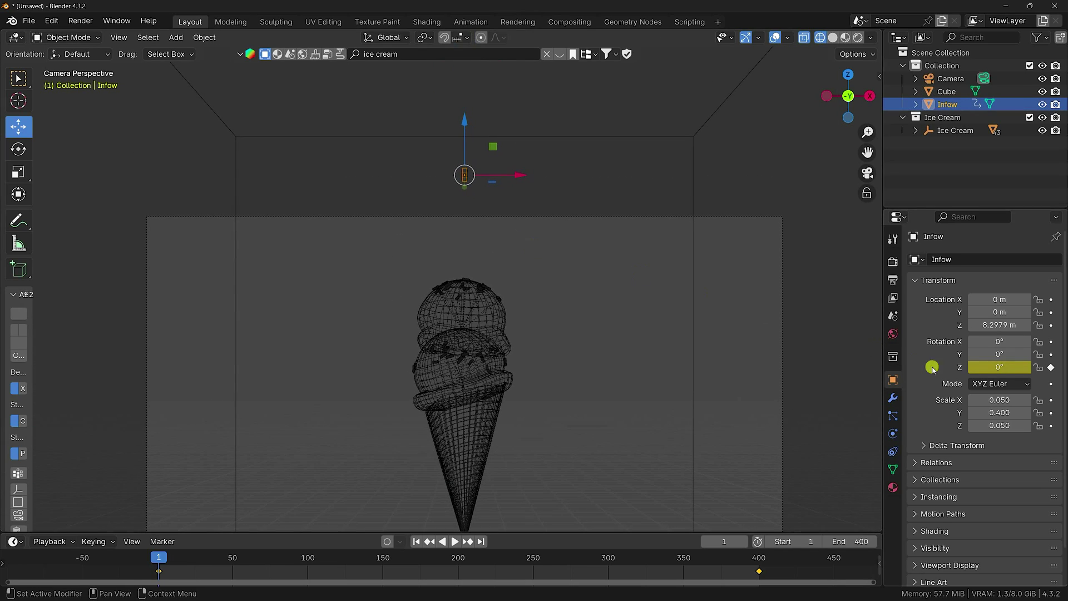
left_click(893, 434)
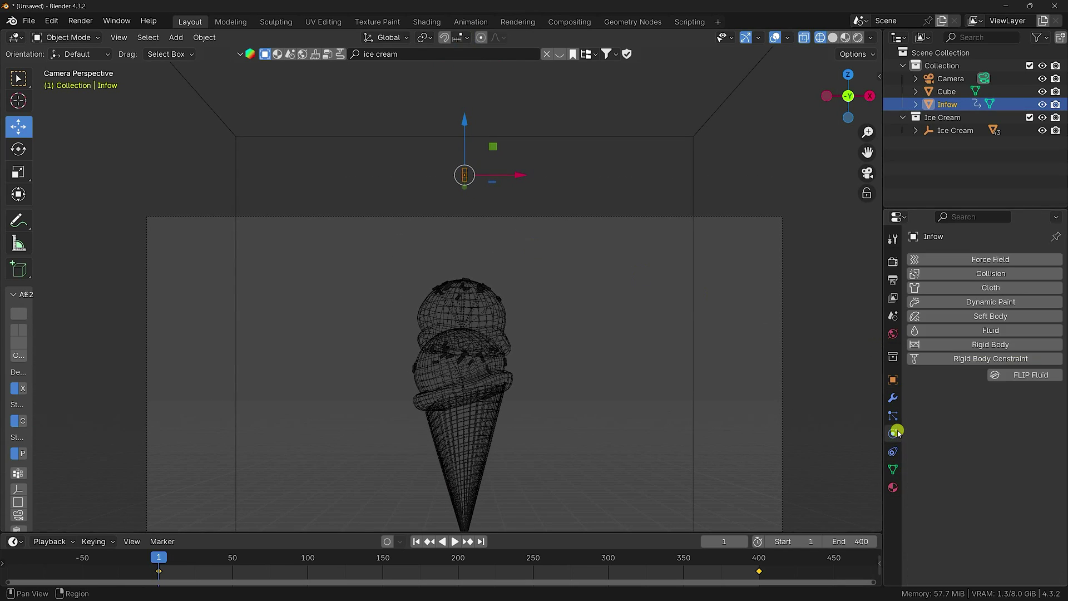
left_click(1028, 374)
left_click(971, 416)
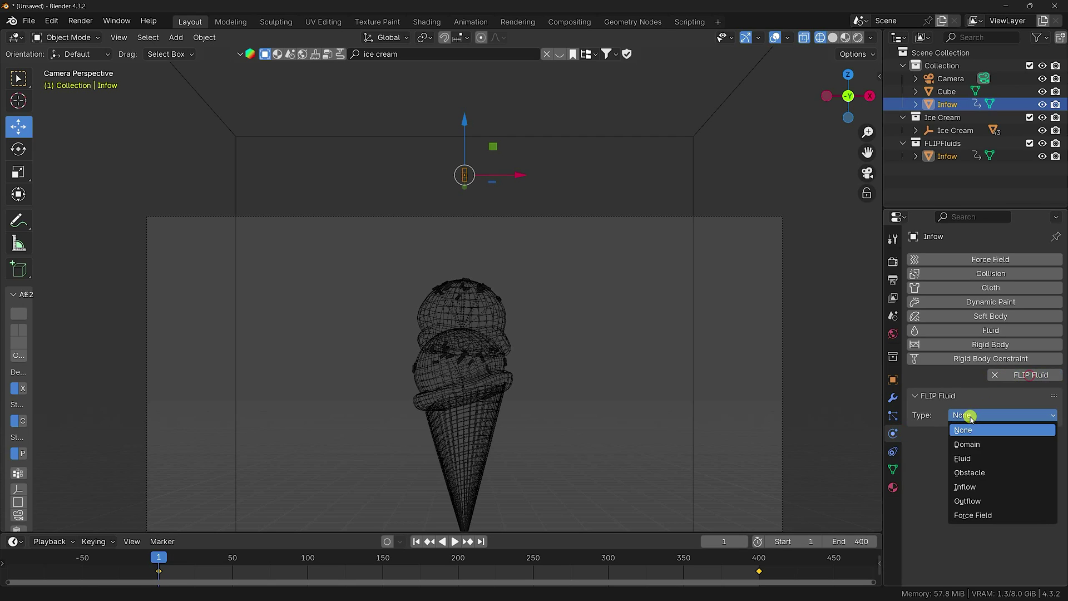
left_click(968, 487)
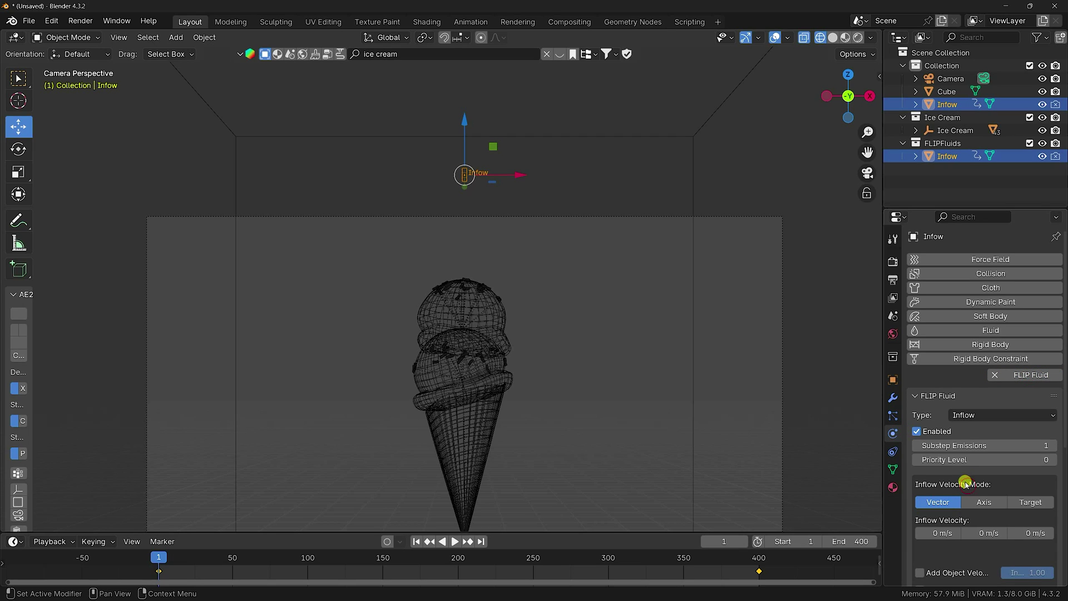
Step: Make the upper ice cream scoop a FLIP Fluid object of type Obstacle
scroll(445, 295, "up", 4)
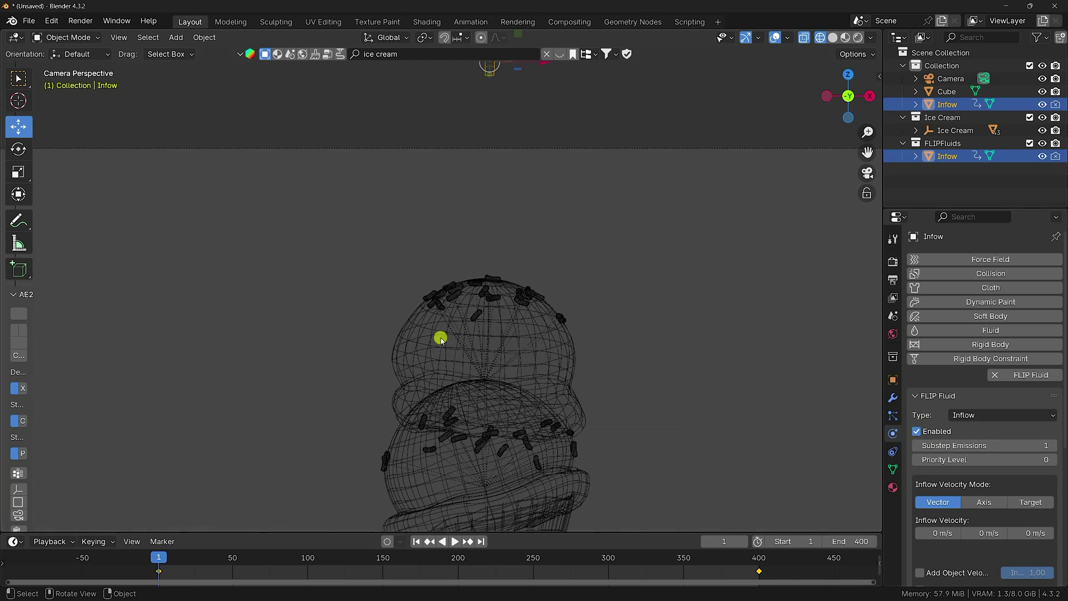
left_click(434, 334)
scroll(501, 362, "up", 5)
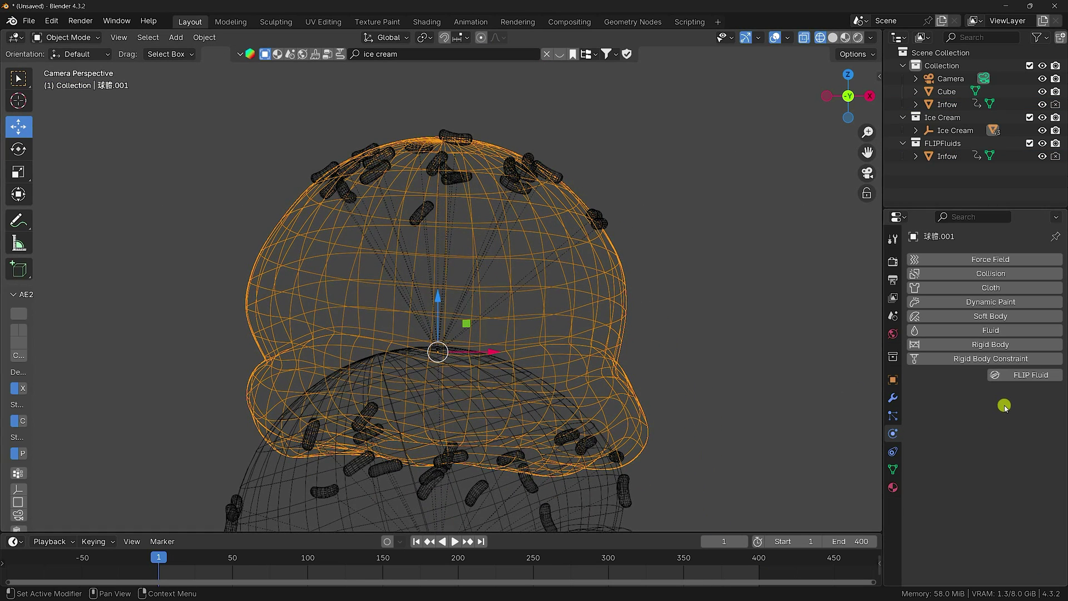
left_click(1028, 374)
left_click(980, 414)
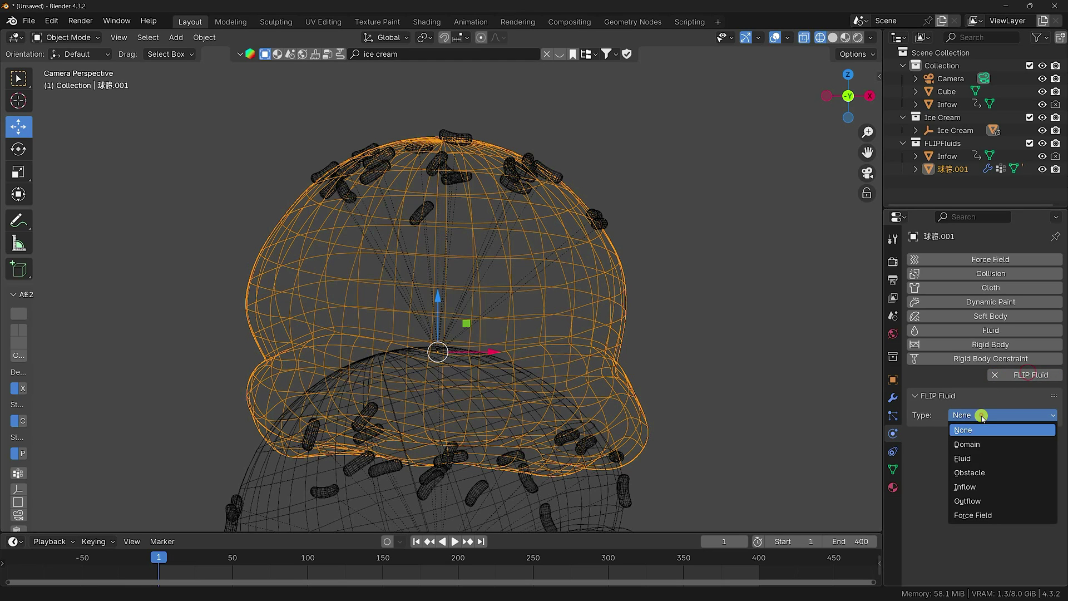
left_click(969, 472)
Step: Make the lower ice cream scoop a FLIP Fluid object of type Obstacle
scroll(544, 319, "down", 3)
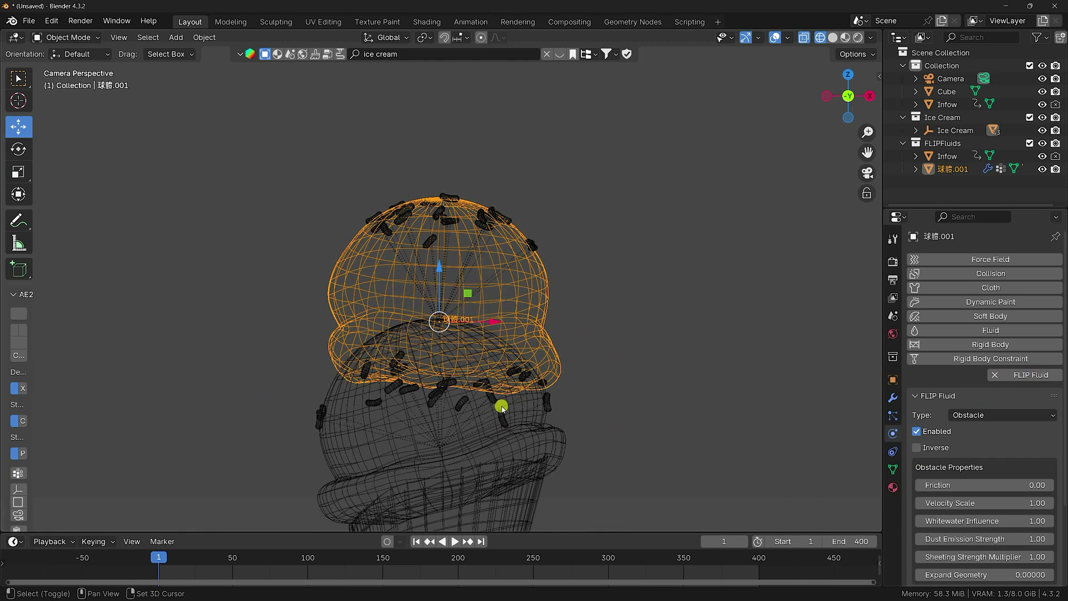
middle_click_drag(501, 405, 394, 293, "shift")
left_click(394, 293)
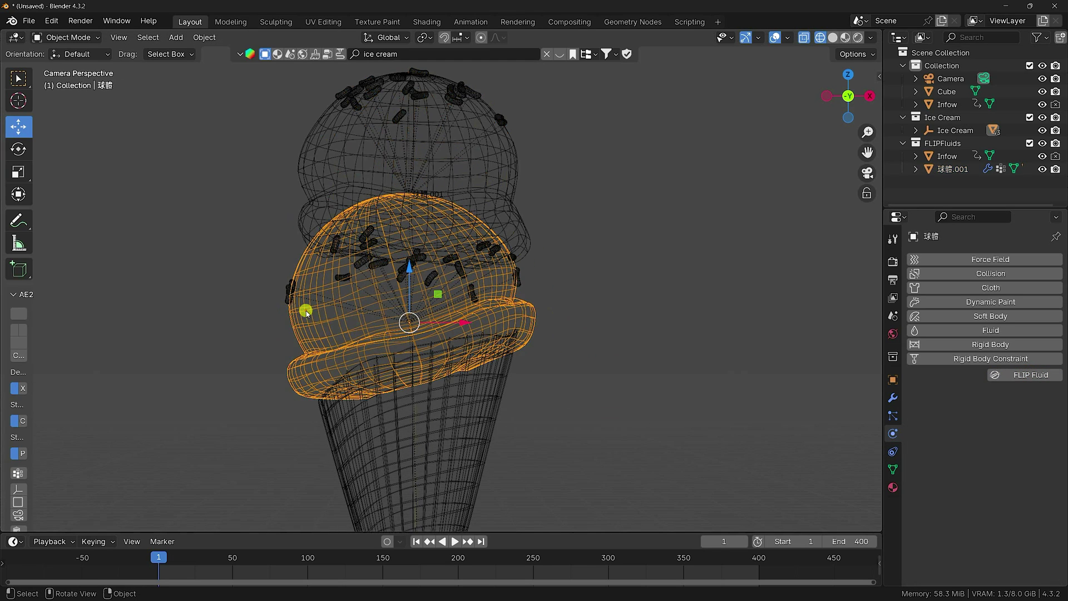
left_click(1028, 375)
left_click(965, 417)
key("ctrl+z")
key("ctrl+z")
key("ctrl+z")
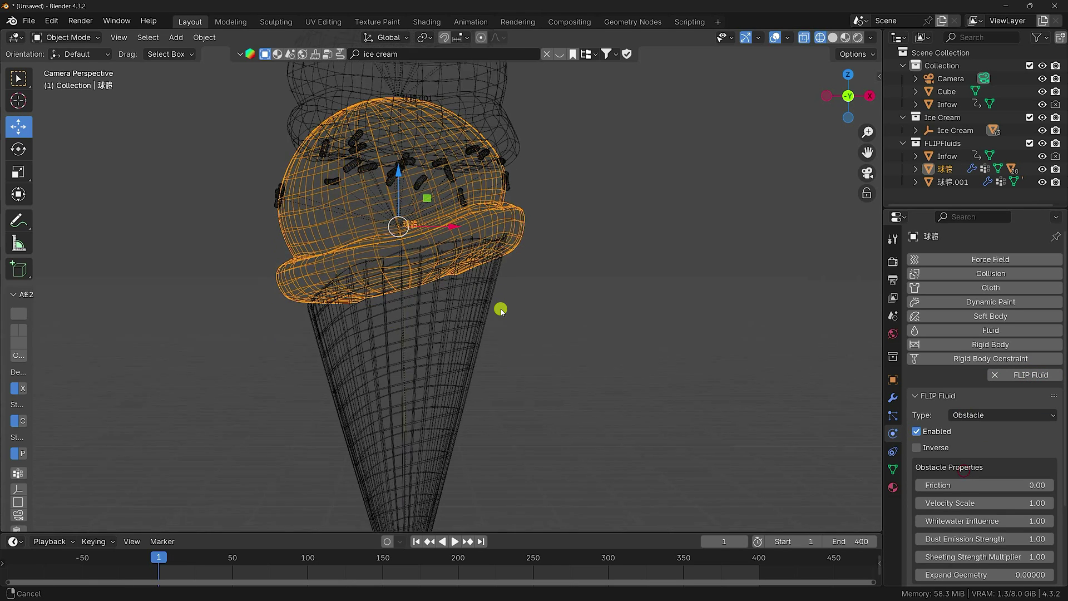
Step: Make the wafer cone a FLIP Fluid object of type Obstacle
left_click(1031, 376)
left_click(976, 433)
left_click(965, 485)
Step: Restore solid shading and make the large enclosing cube a FLIP Fluid object of type Domain
scroll(417, 387, "down", 5)
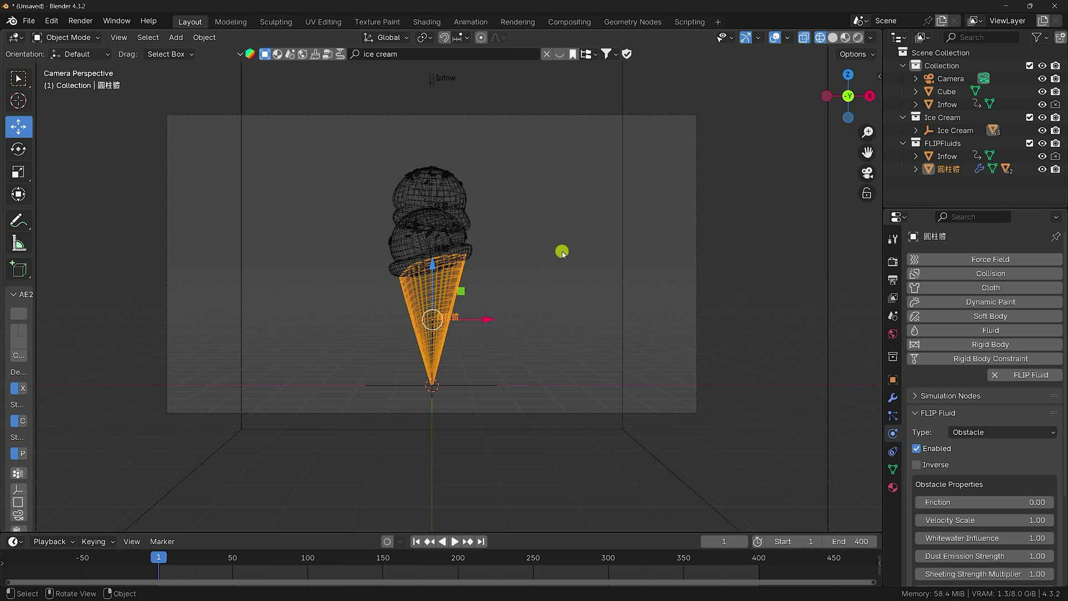
left_click(623, 218)
scroll(635, 291, "down", 4)
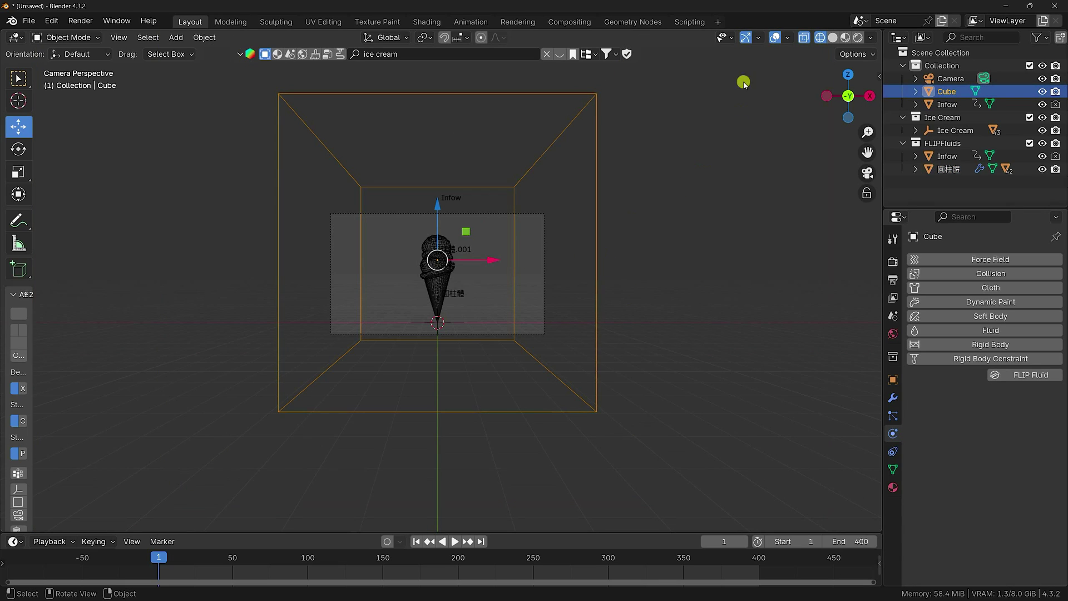
left_click(833, 37)
scroll(436, 291, "up", 3)
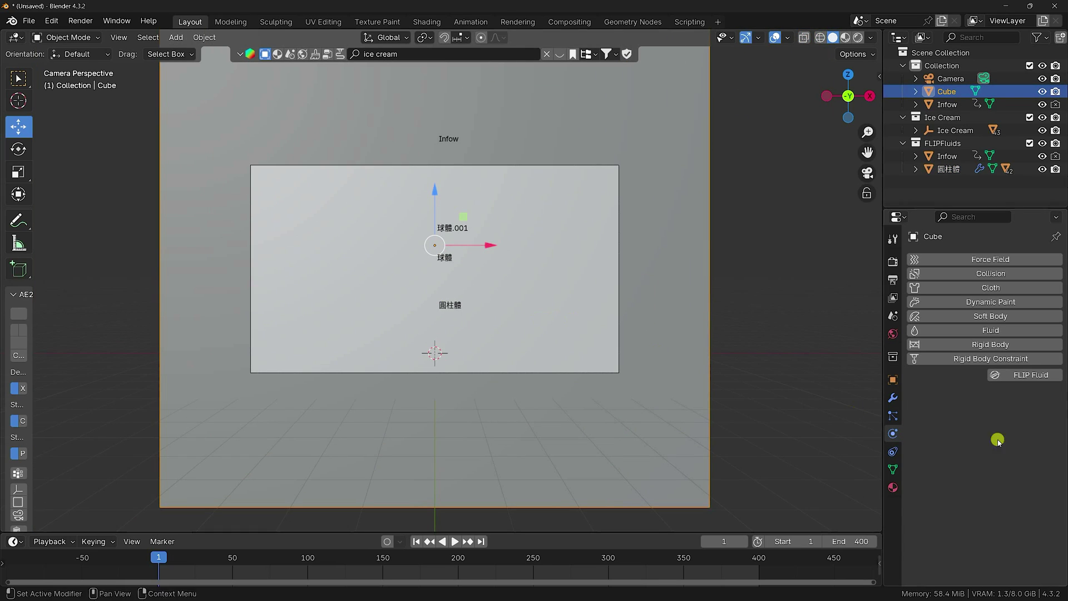
left_click(1028, 376)
left_click(978, 415)
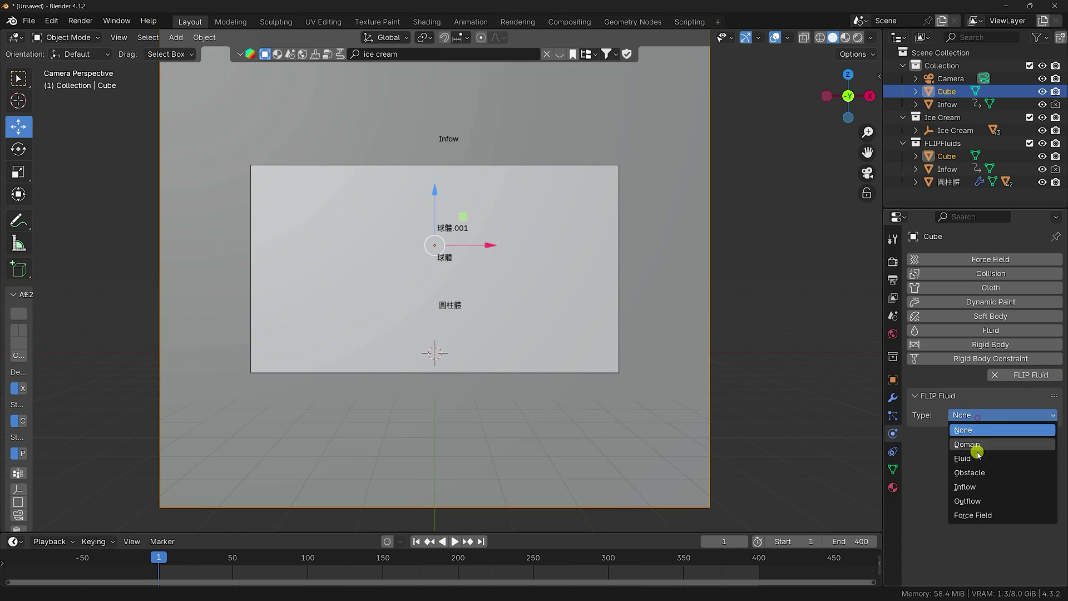
left_click(967, 444)
scroll(348, 310, "up", 5)
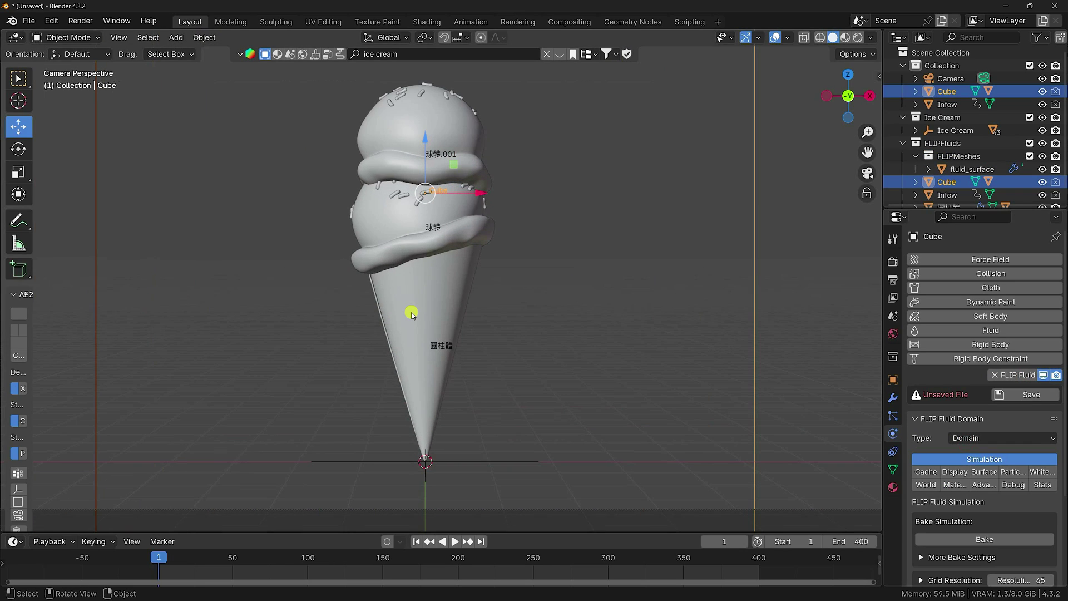
Step: Save the project as untitled.blend in the Desktop's New folder
scroll(936, 410, "down", 5)
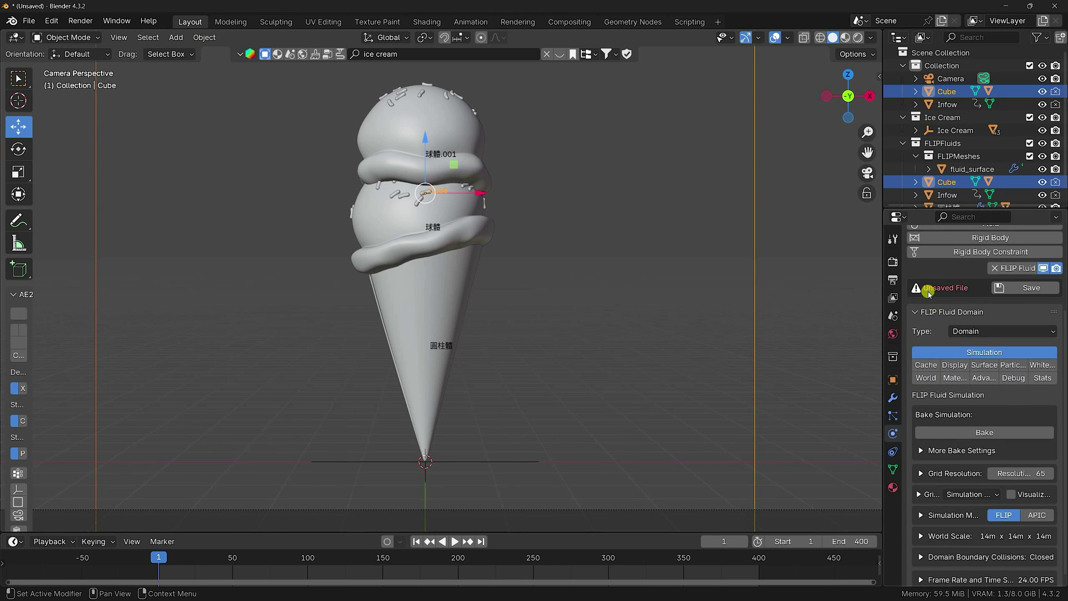
left_click(1027, 288)
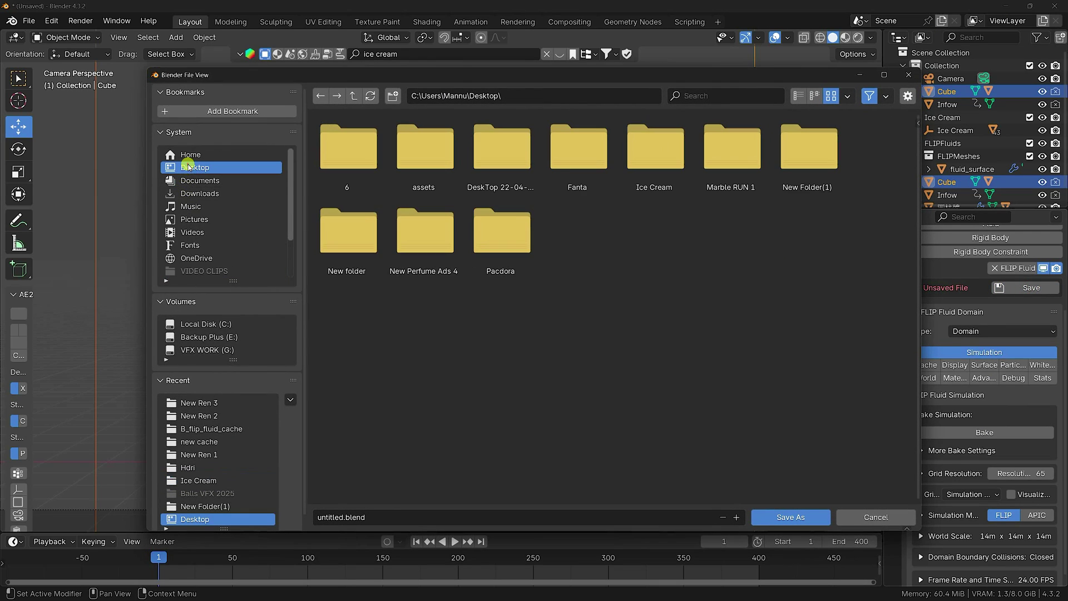
double_click(344, 238)
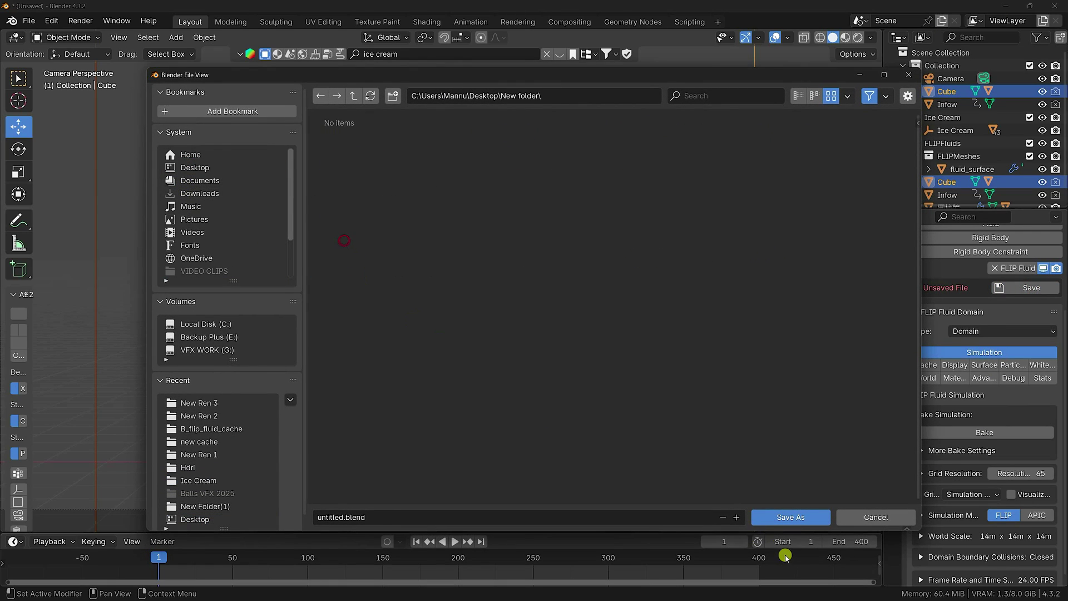
left_click(791, 518)
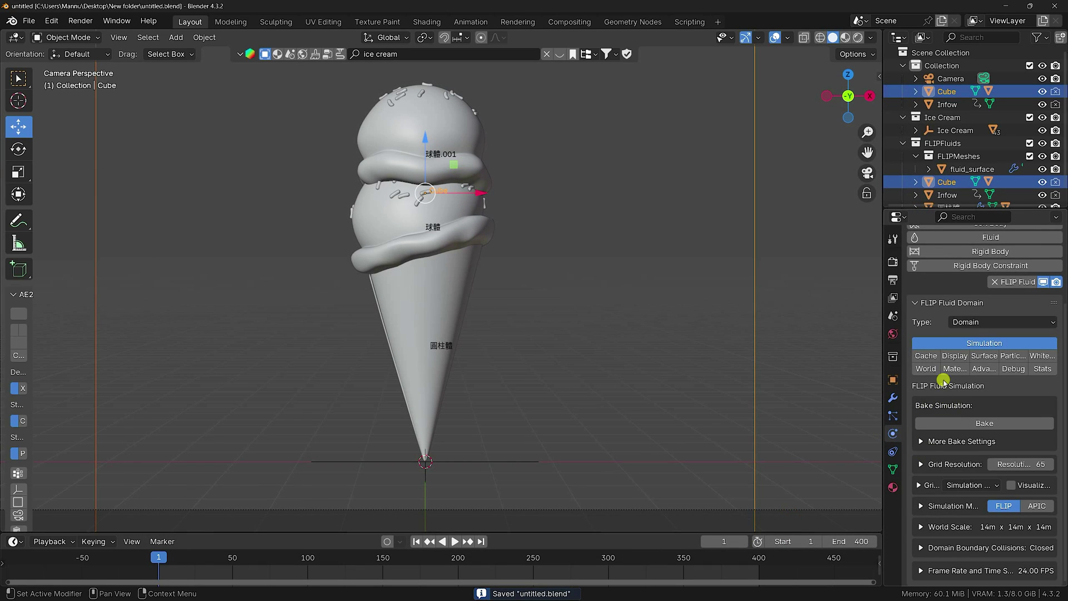
Step: Enable viscosity in the domain's FLIP Fluid World settings and set its base value to 1.5
left_click(926, 369)
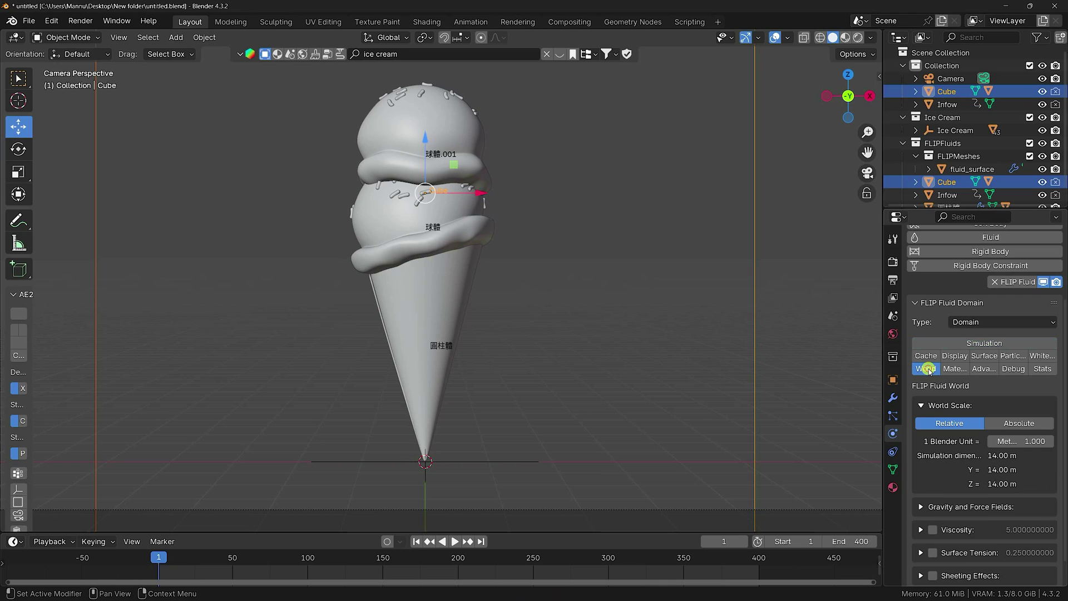
scroll(955, 468, "down", 1)
left_click(938, 503)
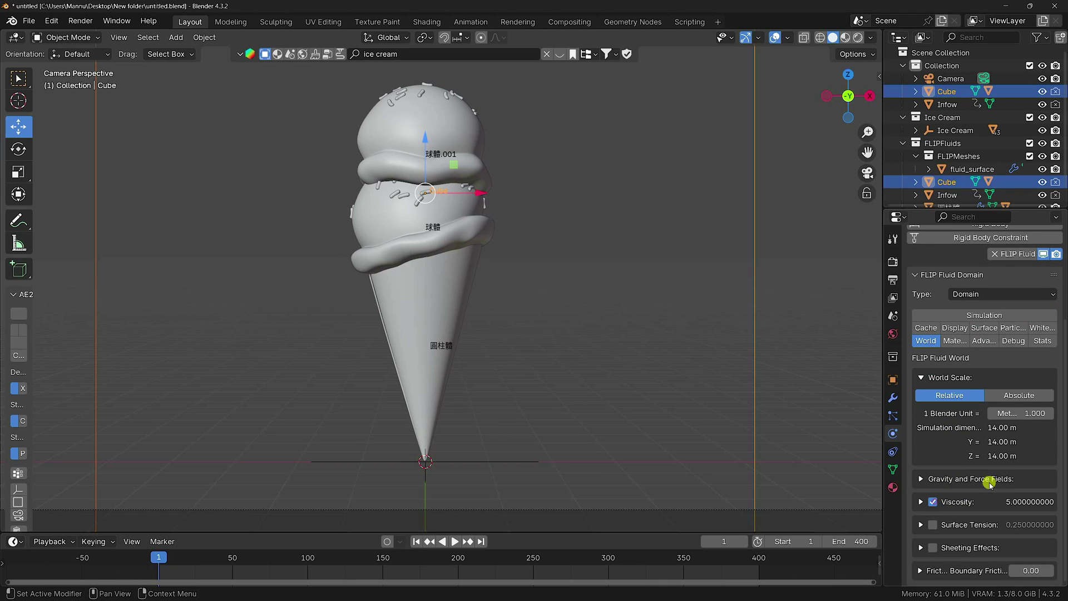
left_click(923, 503)
scroll(969, 460, "down", 3)
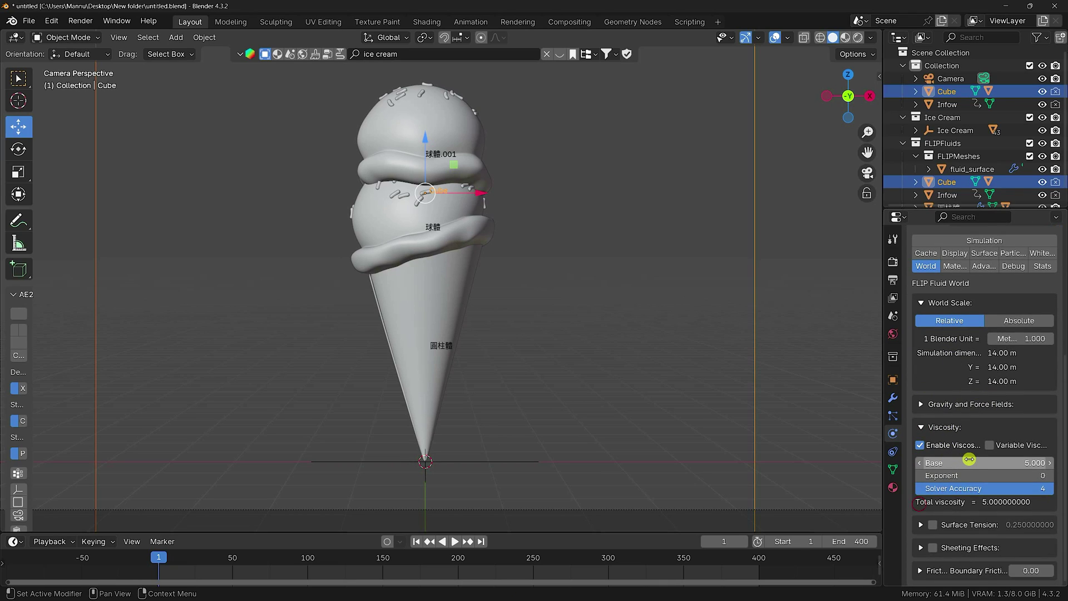
left_click(965, 462)
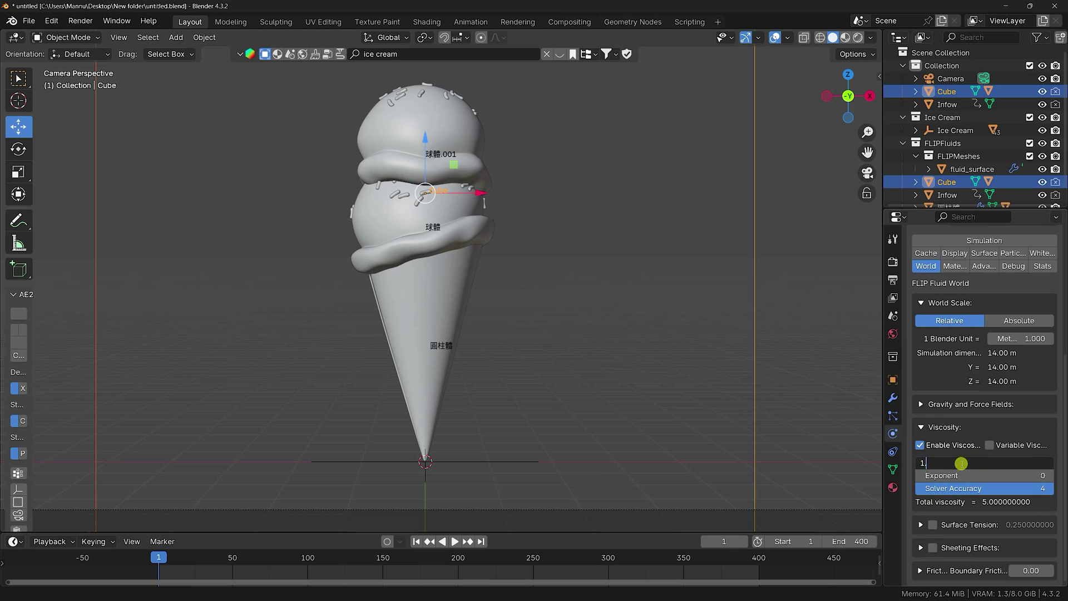
key("Return")
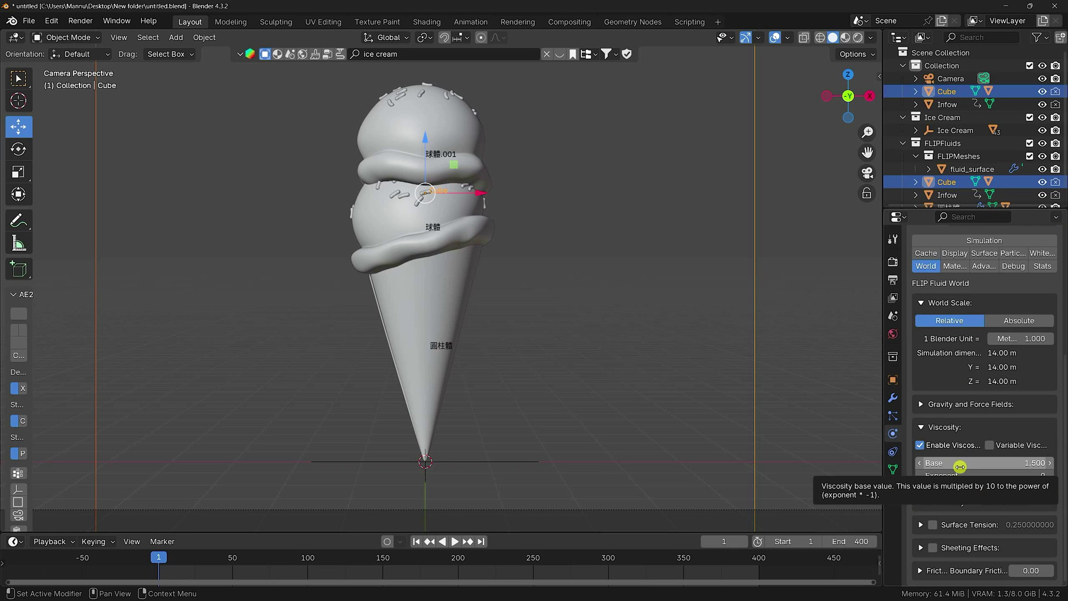
Step: Set the domain's frame substeps to a minimum of 5 and a maximum of 18
left_click(984, 266)
left_click_drag(881, 361, 829, 361)
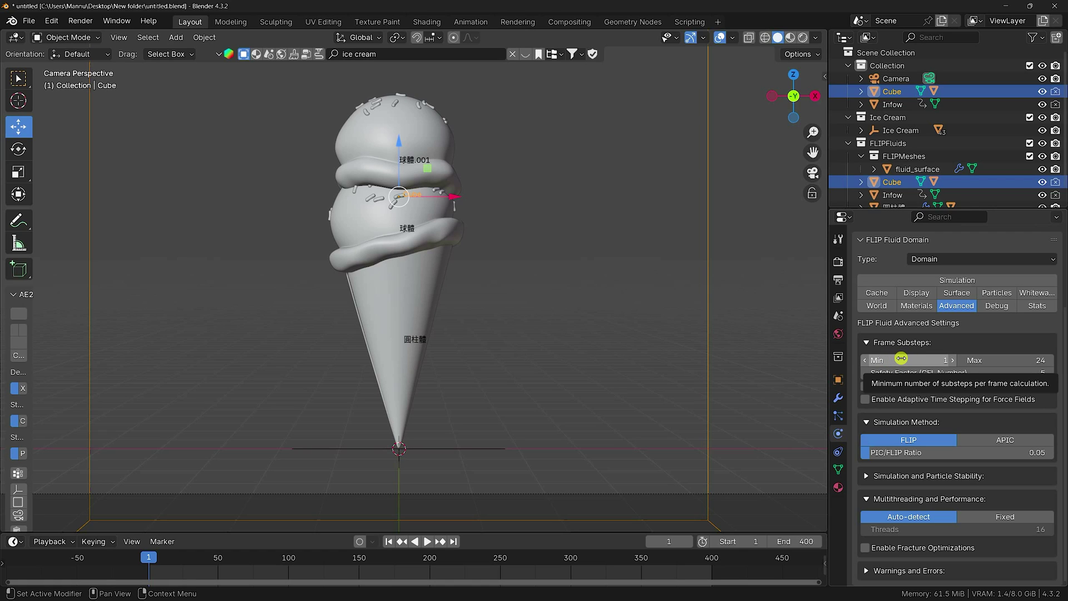
key("Return")
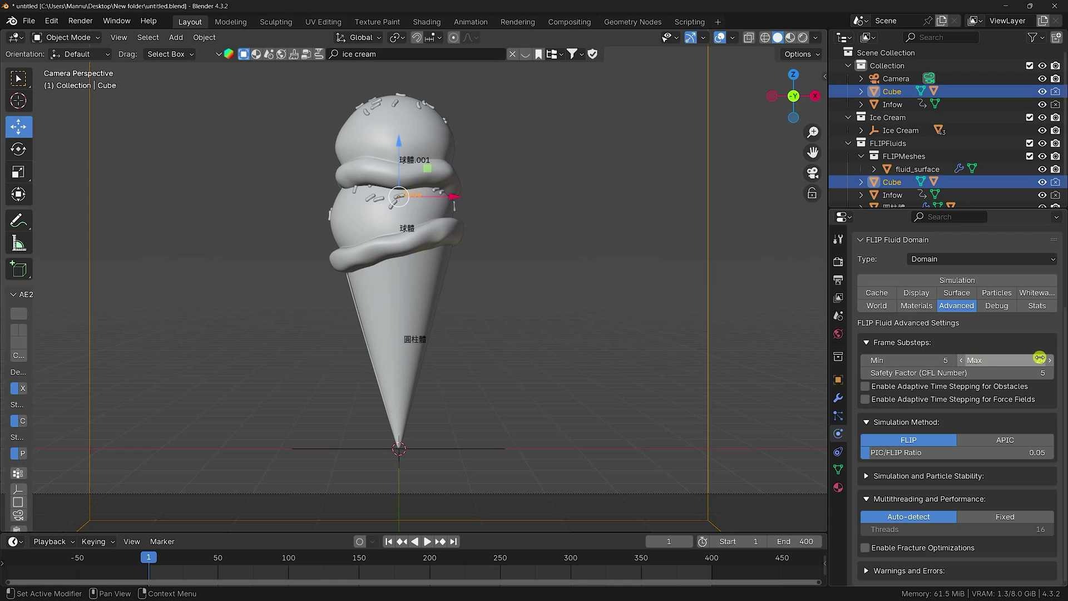
left_click_drag(1018, 362, 963, 360)
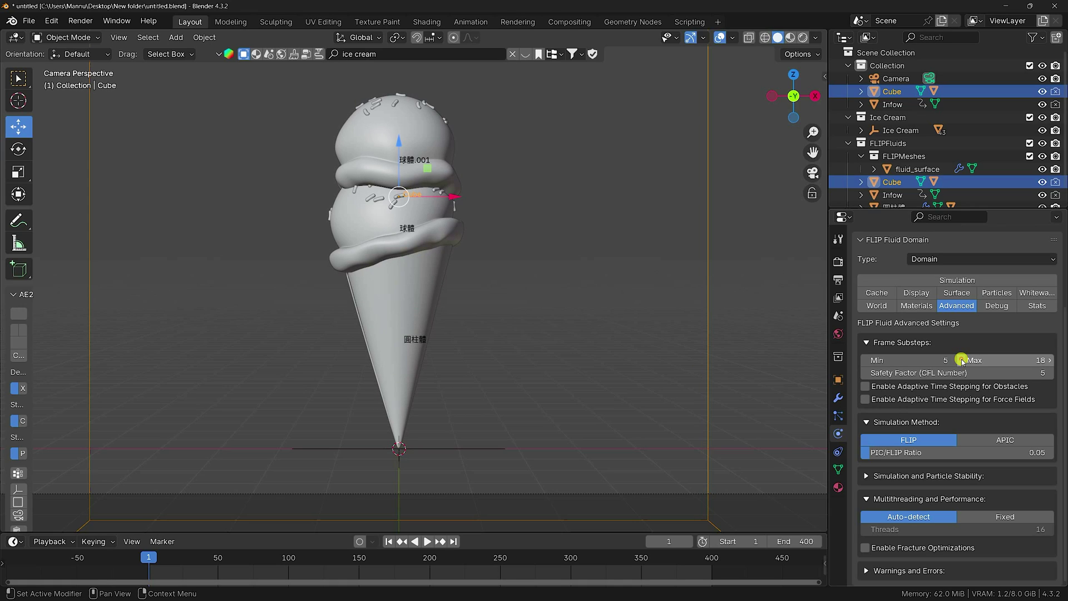
Step: Set the domain's grid resolution to 128 and its simulation method to APIC
left_click(956, 279)
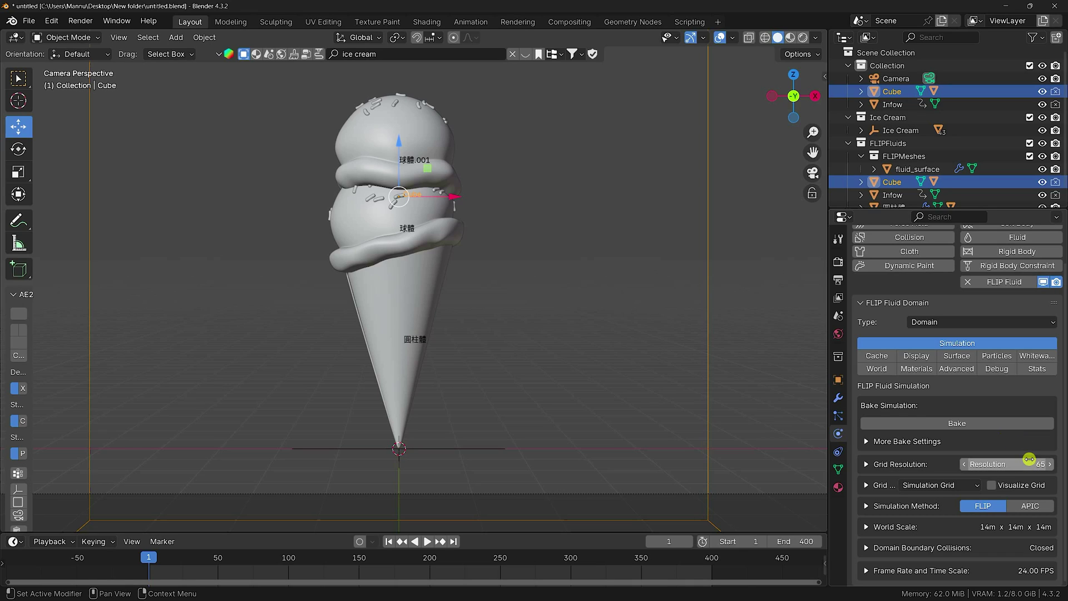
left_click(1001, 466)
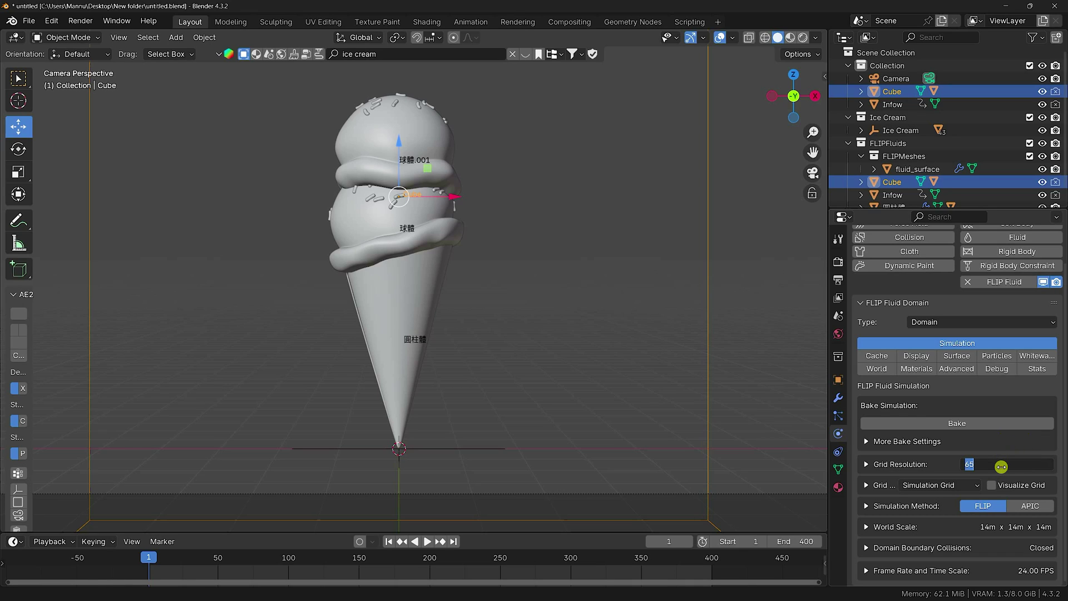
key("Return")
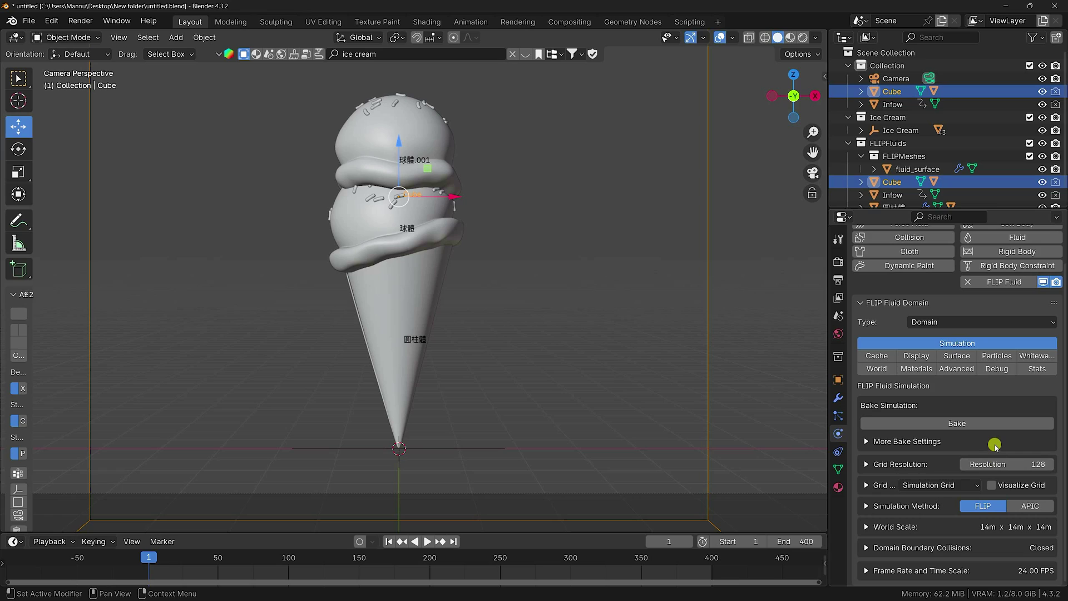
left_click(1031, 506)
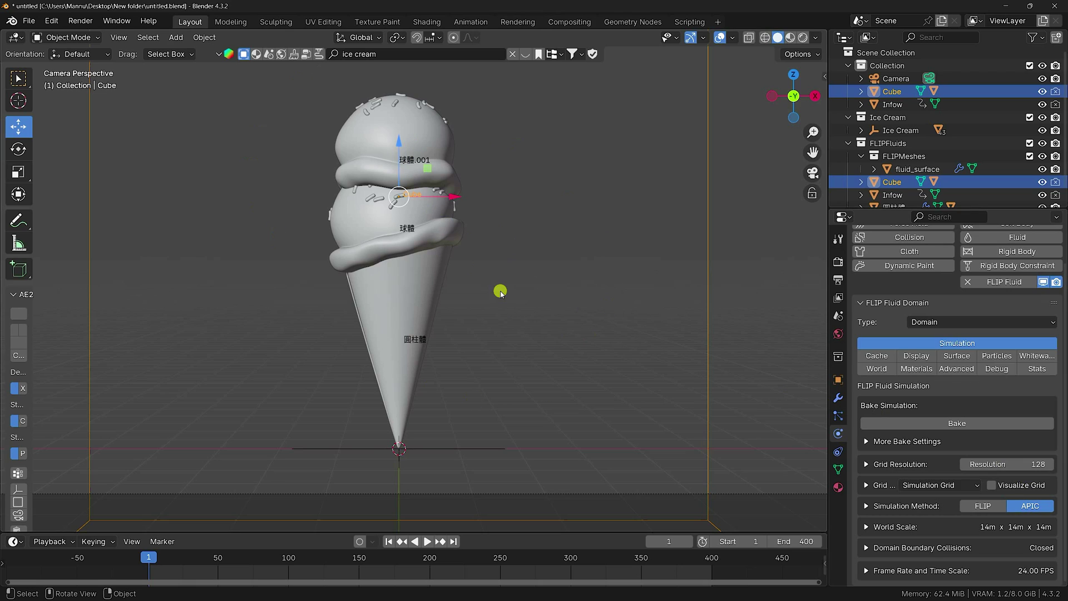
Step: Start baking the FLIP Fluid simulation
scroll(539, 312, "down", 3)
scroll(536, 310, "up", 2)
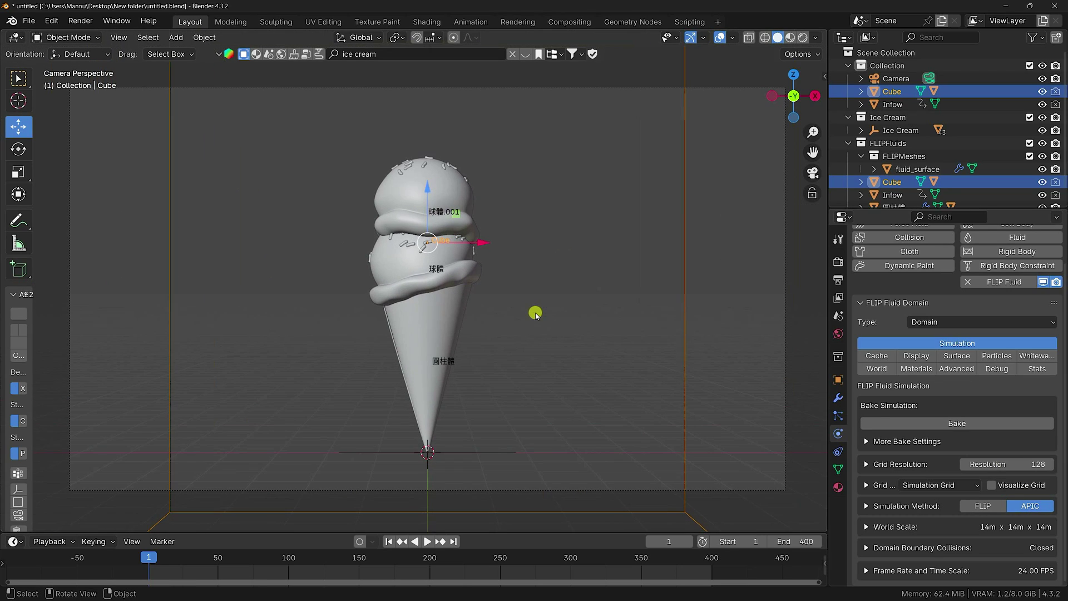
left_click(976, 424)
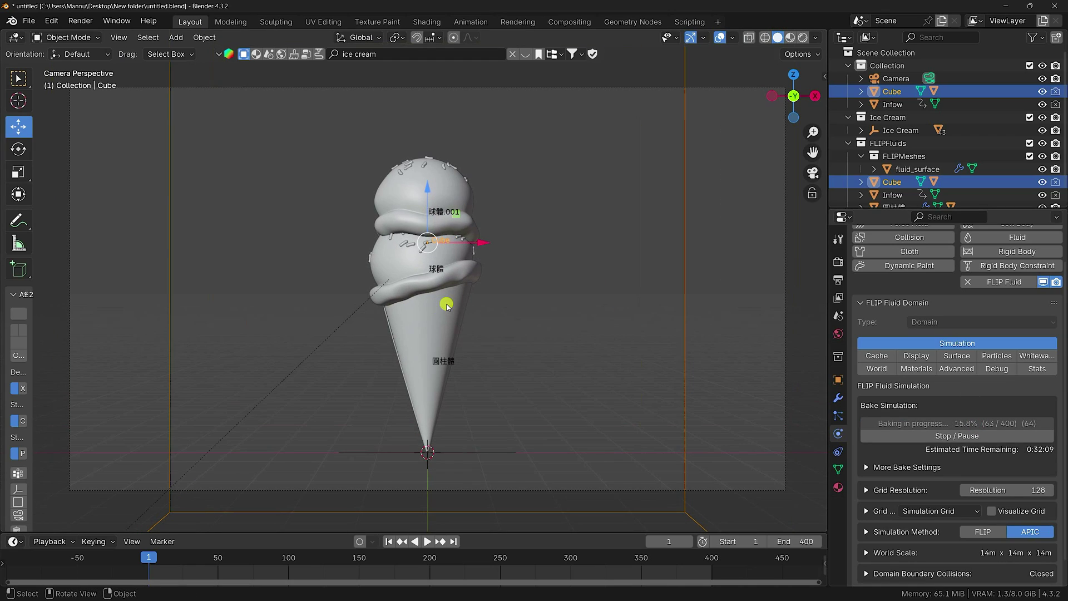
Step: Play the baked frames from frame 1 to examine how the fluid falls onto the ice cream
scroll(450, 315, "up", 2, "shift")
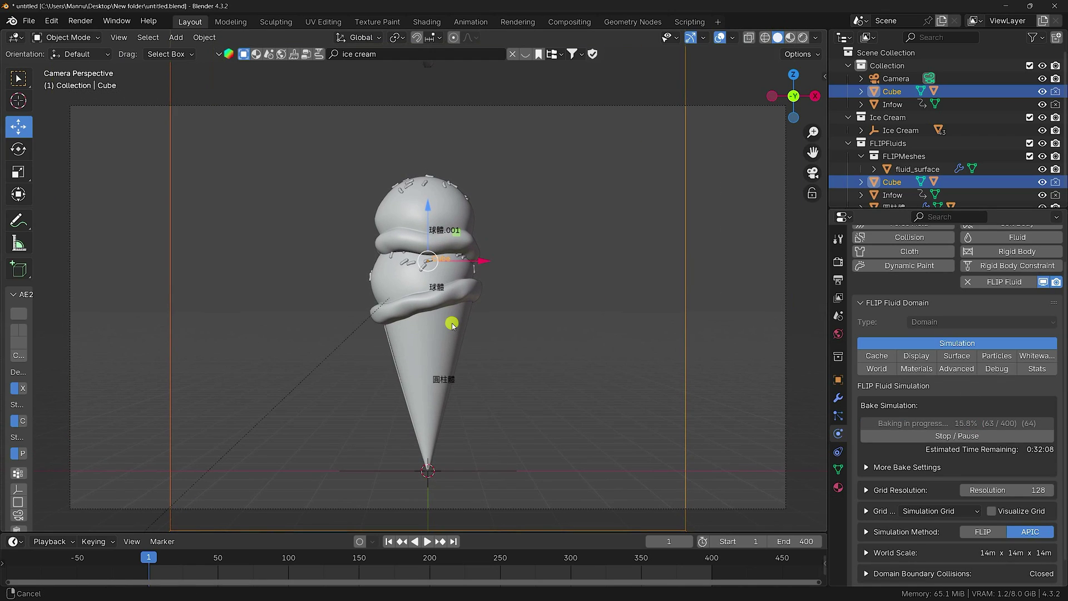
left_click(427, 542)
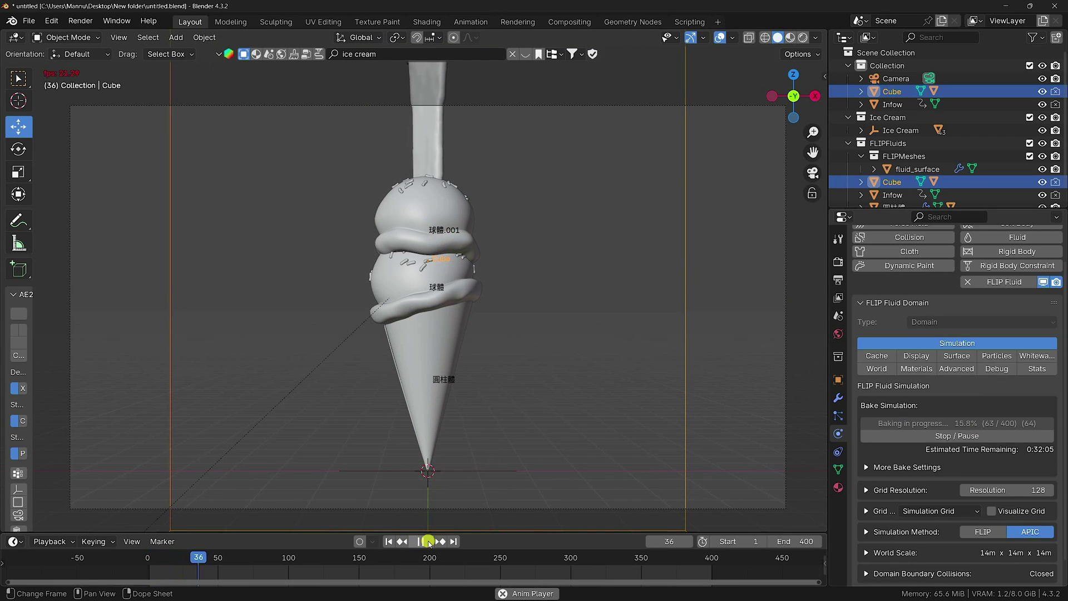
left_click(403, 542)
left_click(389, 541)
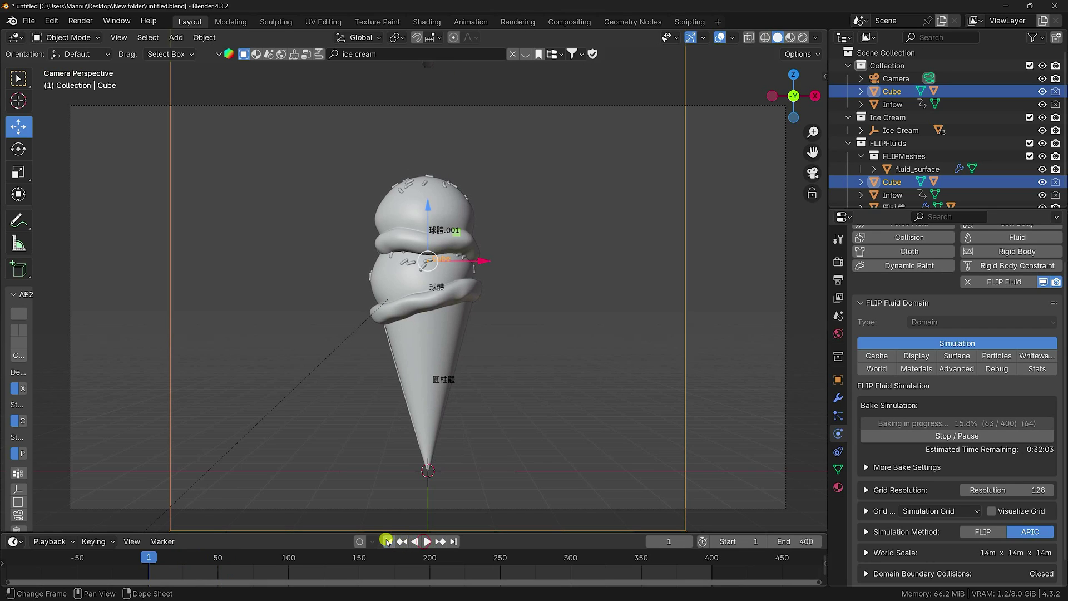
scroll(427, 501, "up", 6, "shift")
left_click(428, 541)
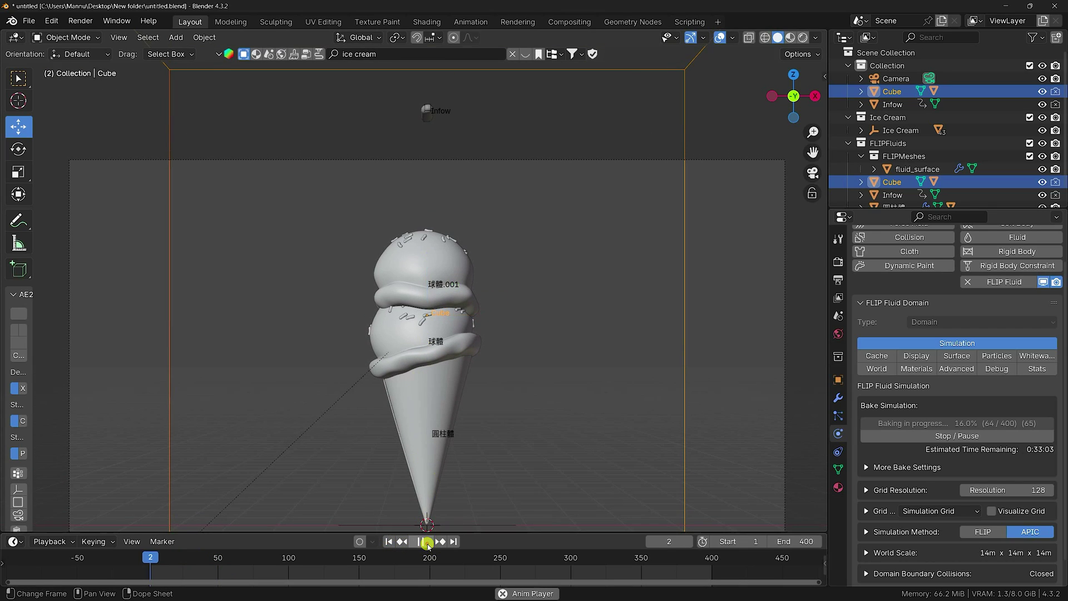
left_click(427, 541)
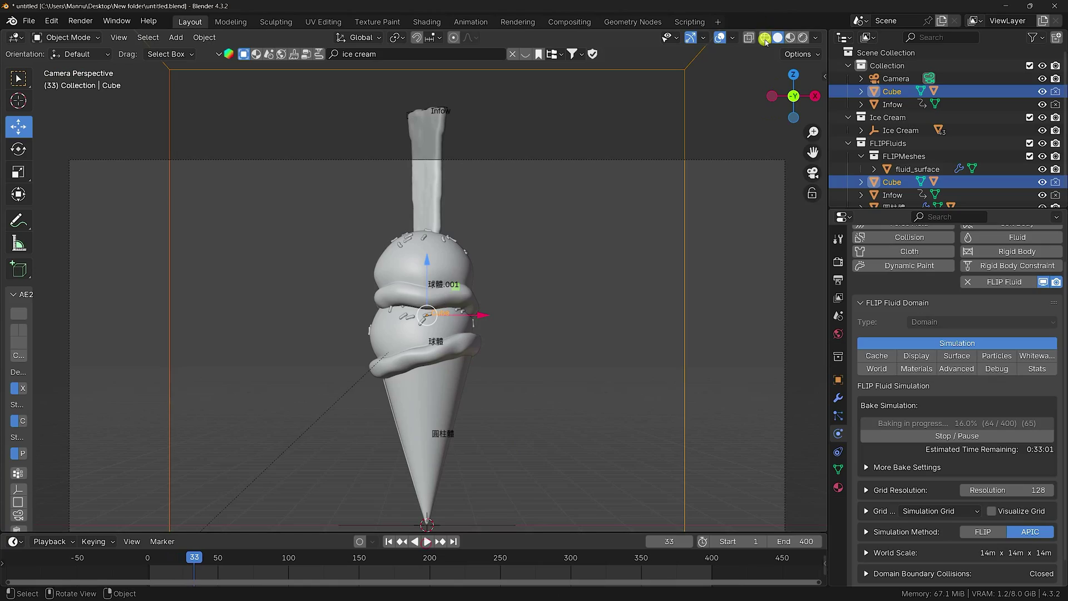
Step: Replay the baked frames in wireframe shading to examine how the fluid interacts with the scoops and cone, and return to frame 1
left_click(765, 37)
scroll(444, 218, "up", 6)
middle_click_drag(443, 218, 434, 389)
left_click(403, 543)
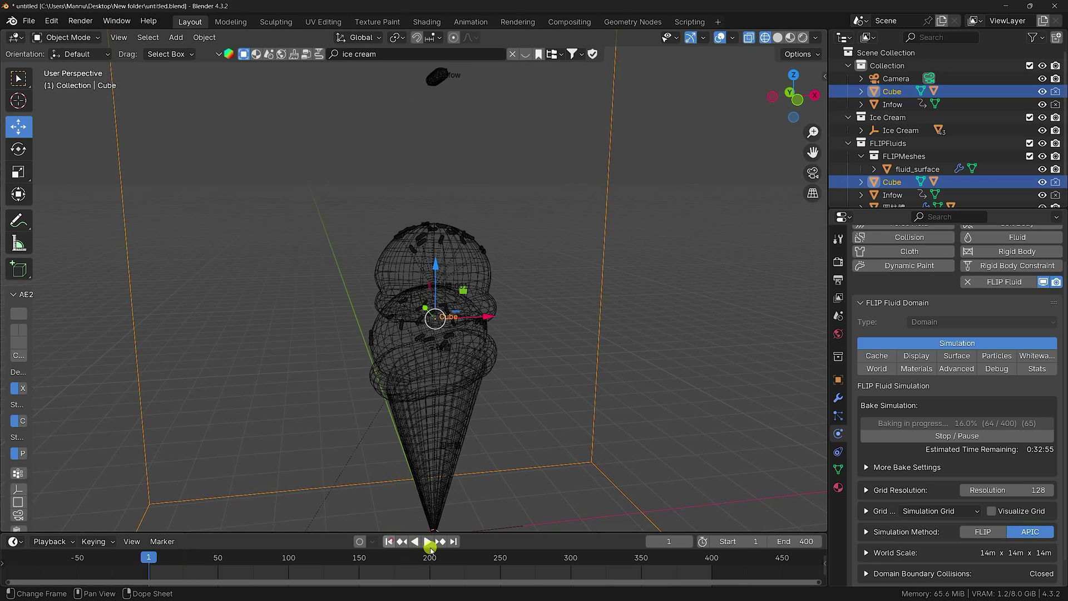
left_click(427, 542)
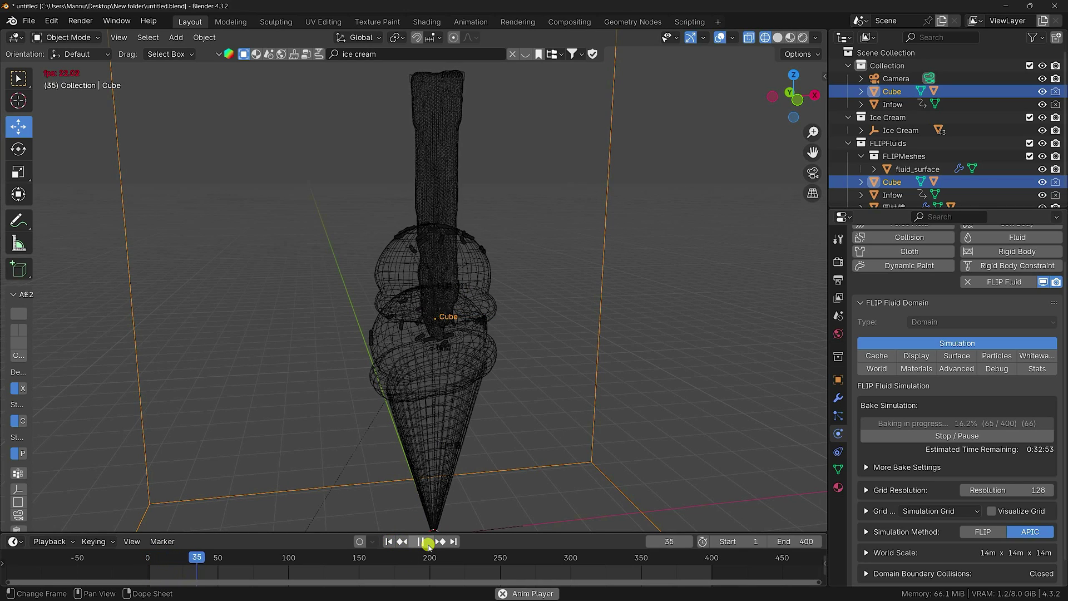
left_click(427, 542)
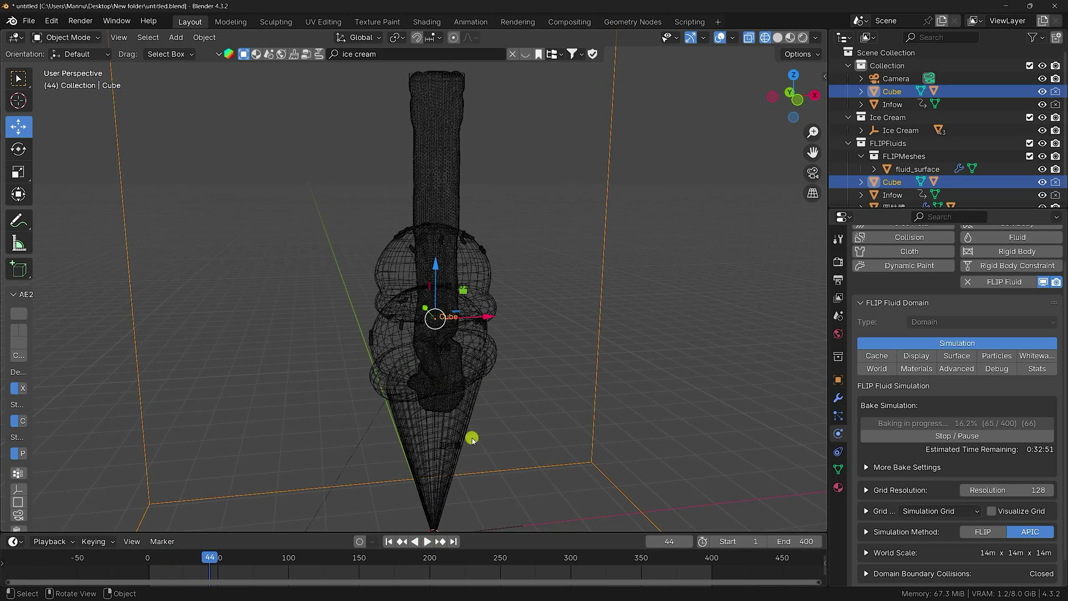
left_click(425, 542)
left_click(422, 543)
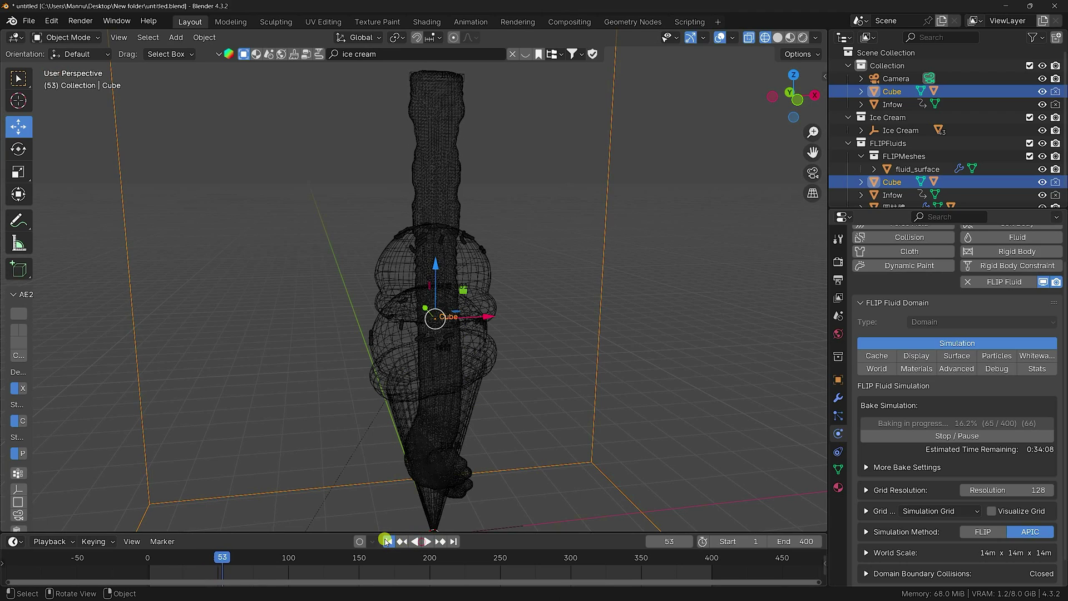
left_click(389, 541)
Step: Stop the running bake and reset the baked simulation
left_click(971, 437)
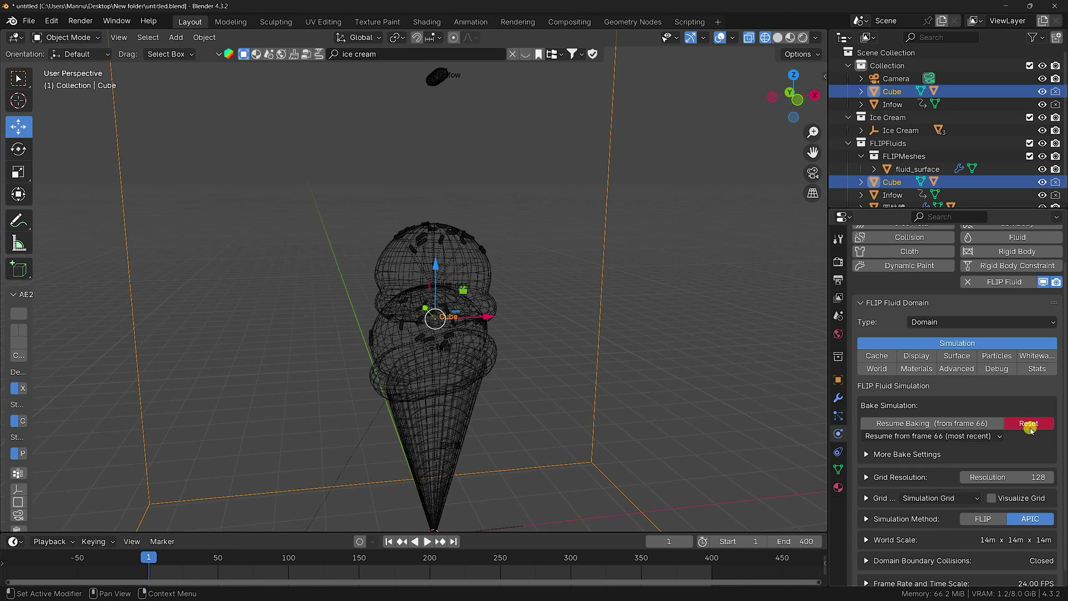
left_click(1030, 424)
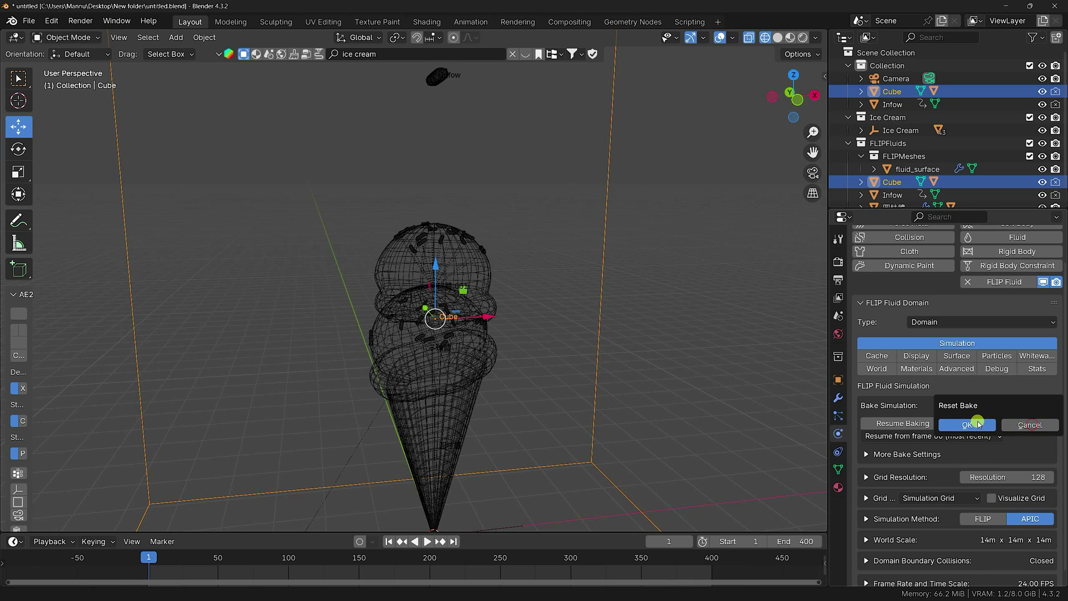
left_click(980, 425)
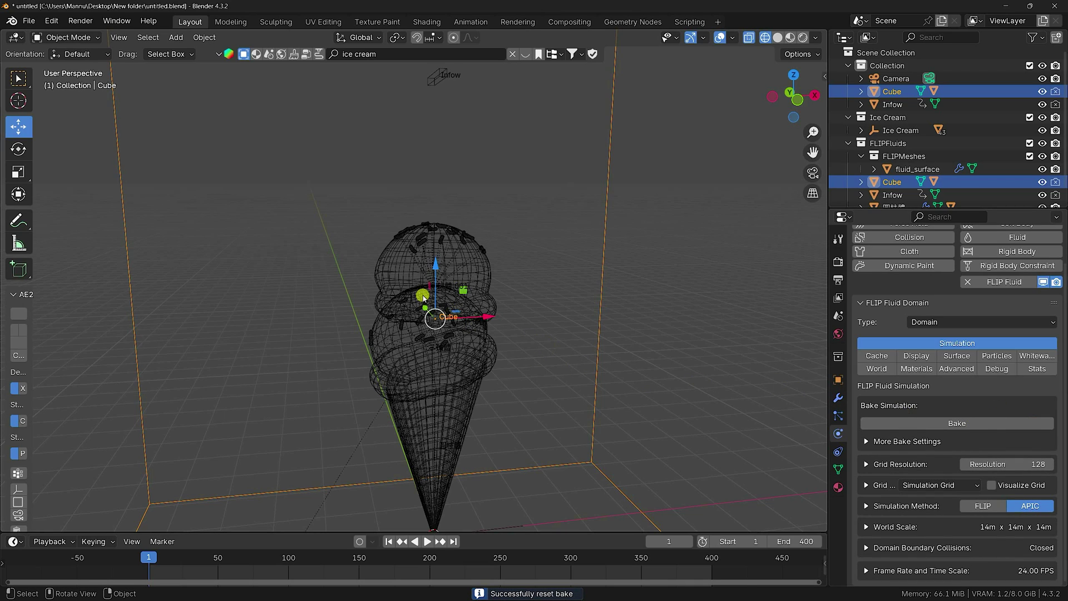
Step: View the ice cream from the front and make the main Collection the active one for new objects
left_click(389, 256)
middle_click_drag(389, 256, 515, 298)
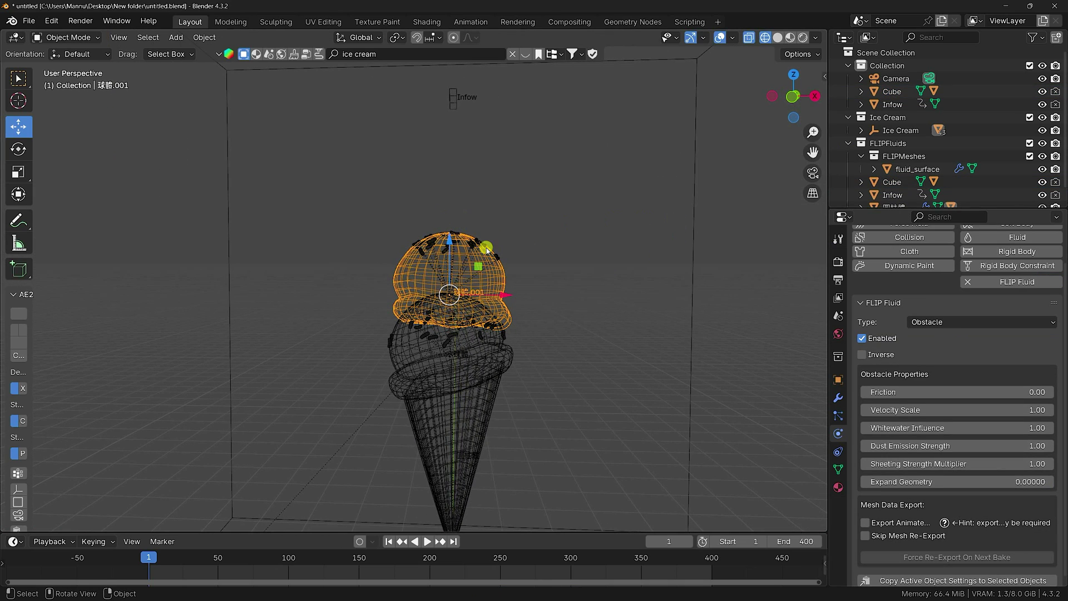
key("KP_1")
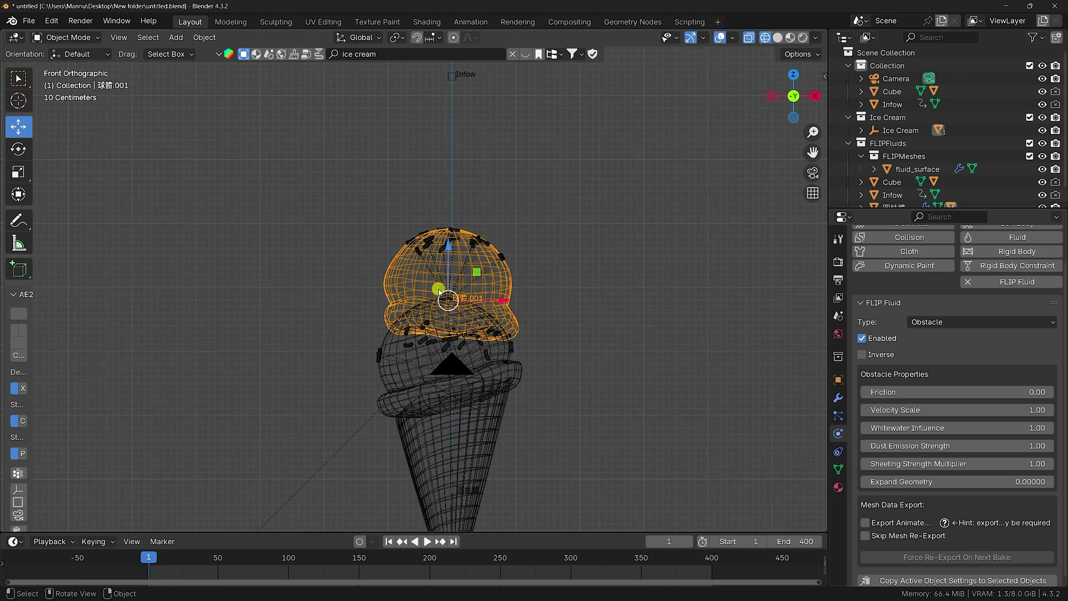
left_click(176, 37)
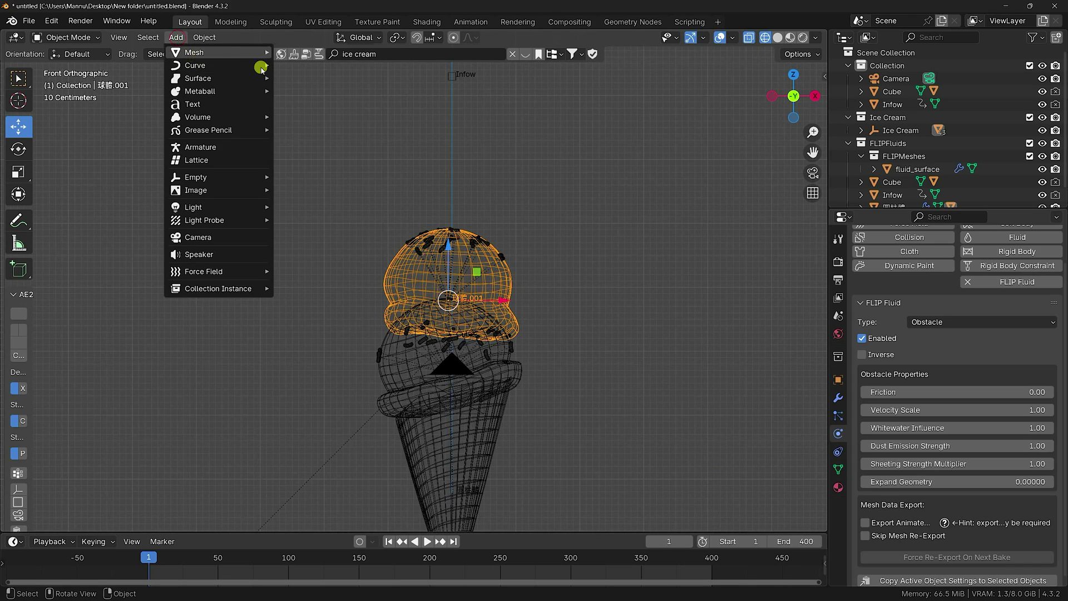
left_click(848, 66)
left_click(877, 65)
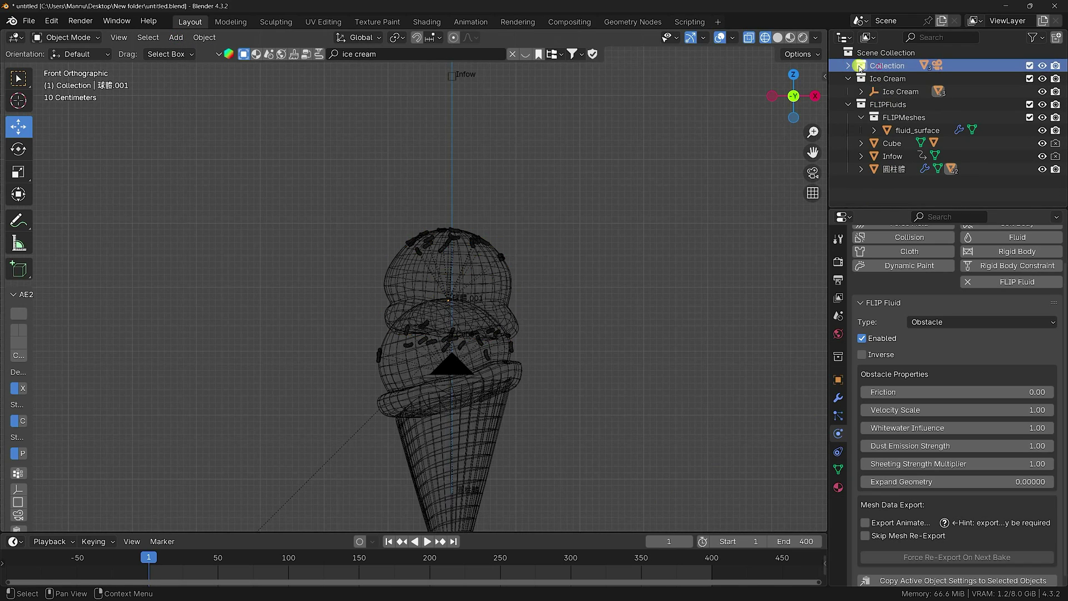
left_click(848, 66)
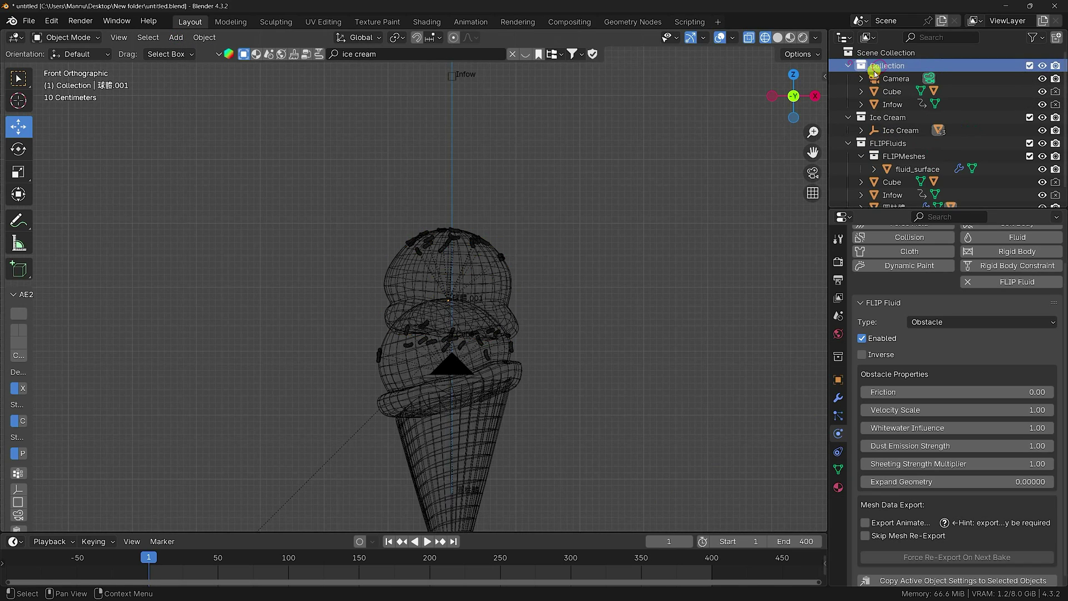
Step: Add a mesh cube and raise it along Z onto the top ice cream scoop
left_click(177, 38)
mouse_move(188, 51)
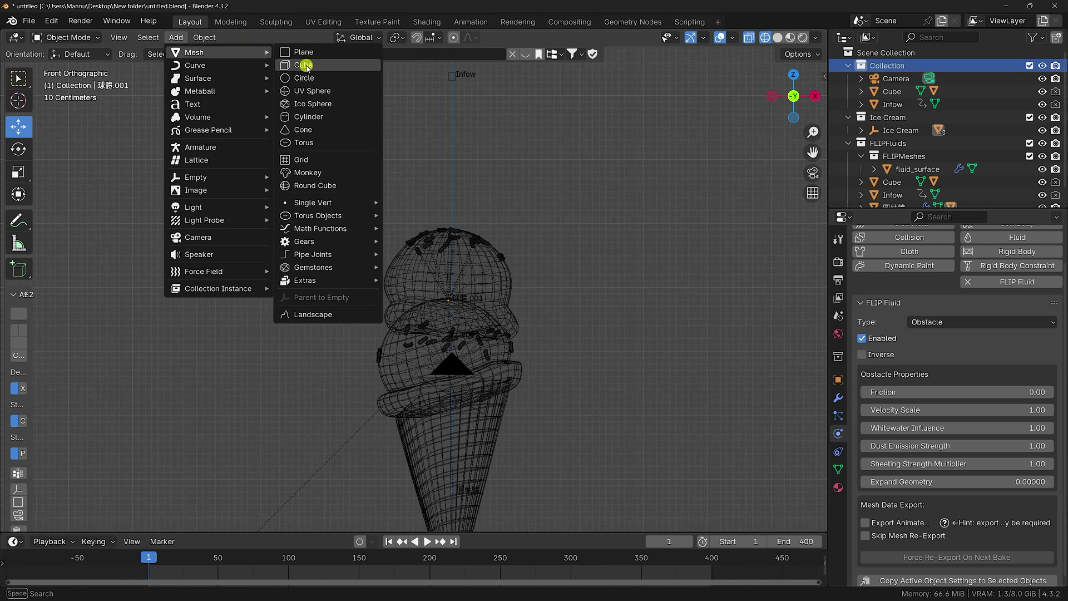
left_click(306, 66)
scroll(447, 232, "down", 5)
left_click_drag(433, 365, 444, 230)
scroll(444, 261, "up", 5)
scroll(470, 277, "up", 2)
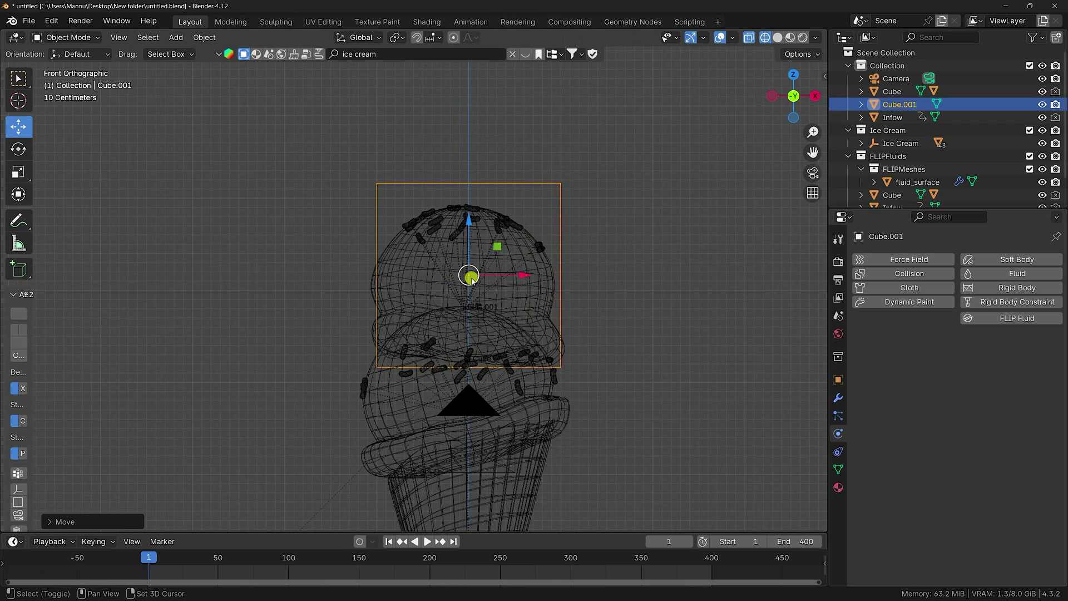
Step: Scale the cube up about 1.14 times and lower it slightly to frame the top scoop in front view
key("s")
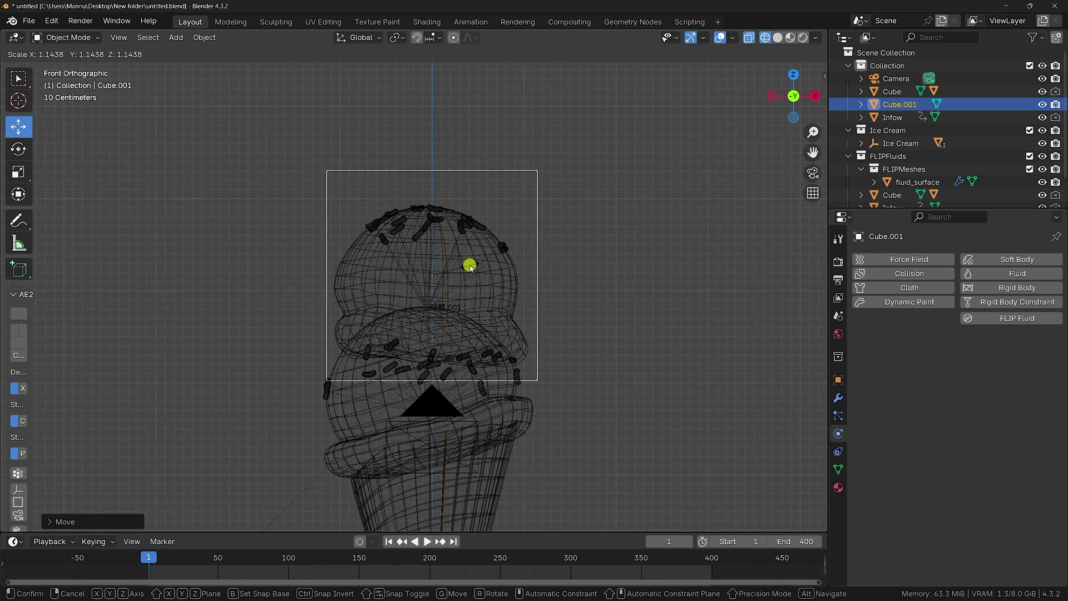
left_click(469, 268)
scroll(466, 257, "up", 2)
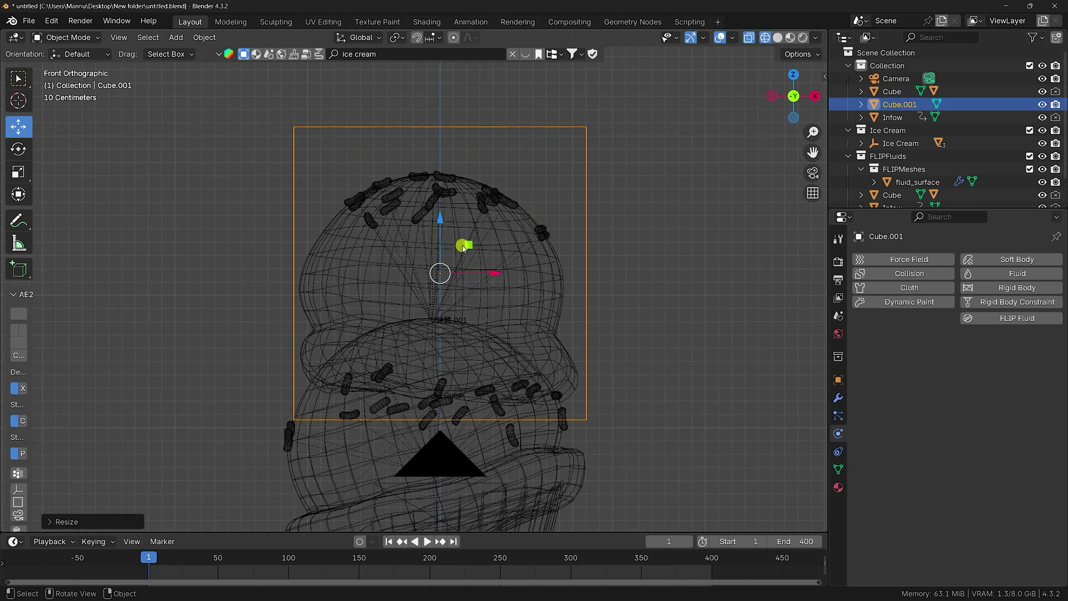
left_click_drag(441, 217, 443, 228)
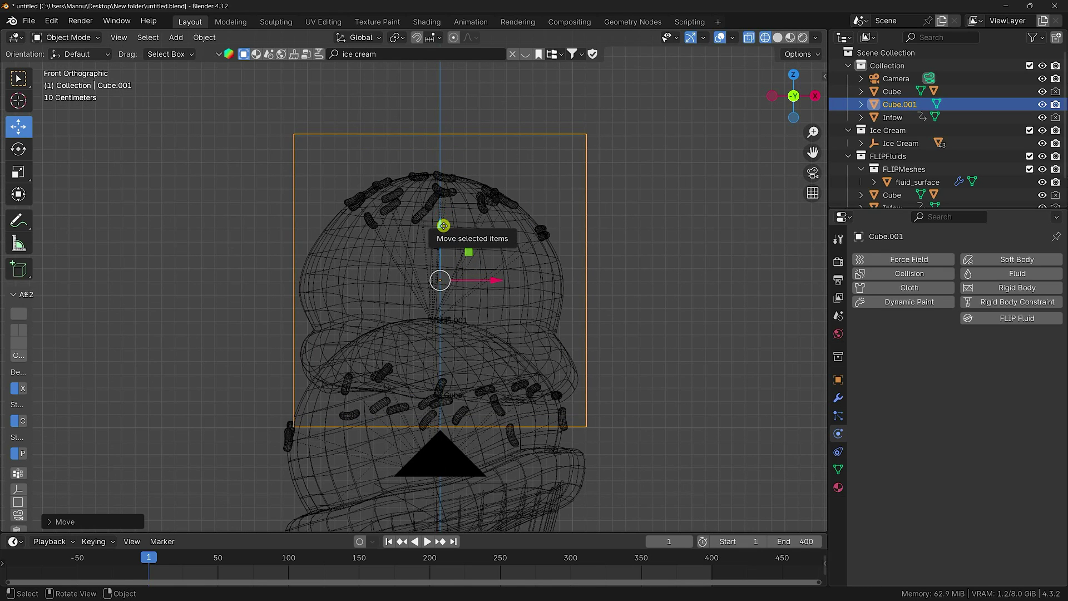
Step: In right view, shift the cube along Y and enlarge it slightly so it encloses the whole top scoop
key("KP_3")
scroll(479, 250, "down", 1)
scroll(446, 259, "up", 2)
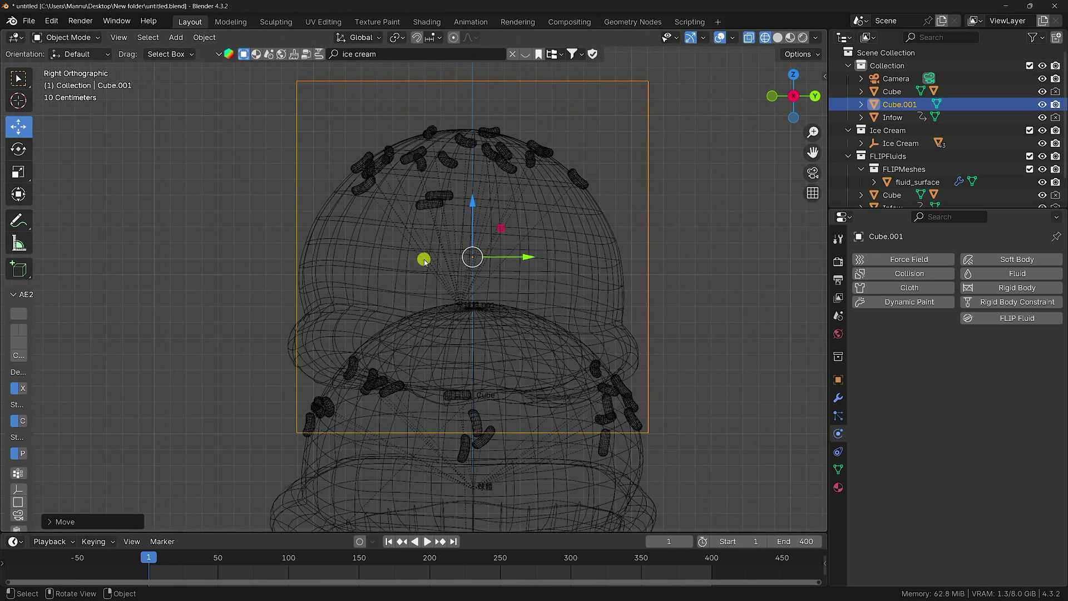
left_click_drag(520, 258, 519, 255)
key("s")
left_click(602, 222)
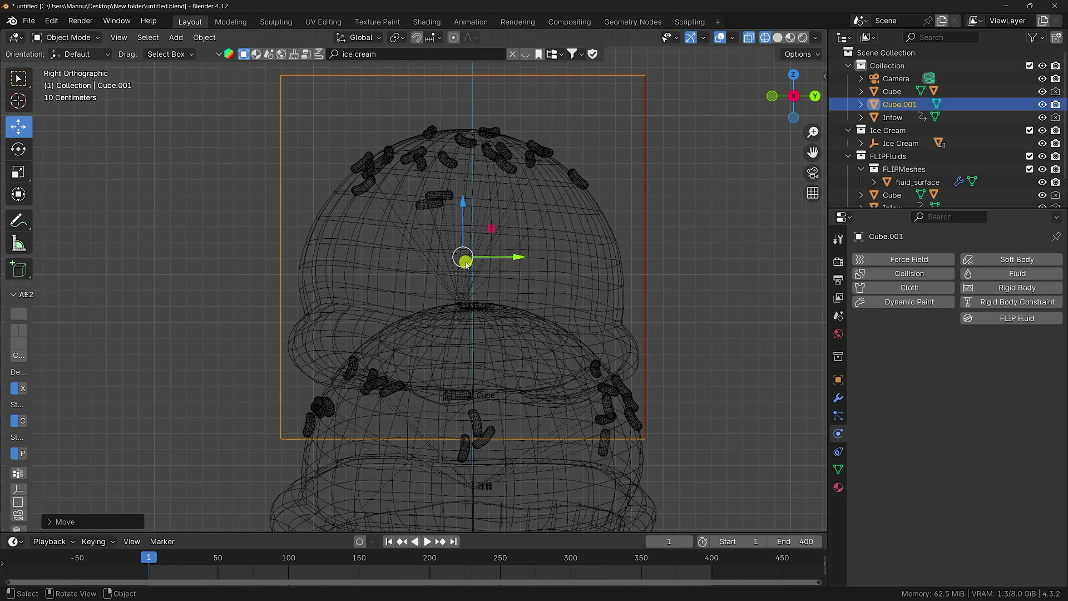
Step: Subdivide the cube's whole mesh in Edit Mode with 50 cuts
middle_click_drag(492, 252, 337, 227)
left_click(66, 37)
left_click(67, 65)
middle_click_drag(412, 261, 358, 208)
right_click(377, 231)
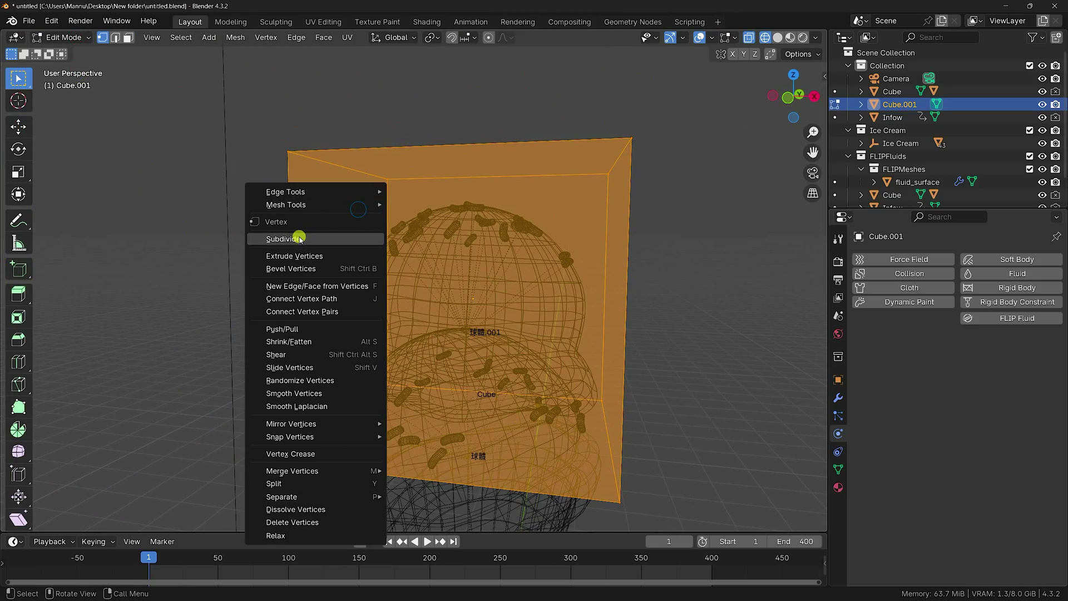
left_click(299, 236)
left_click(126, 518)
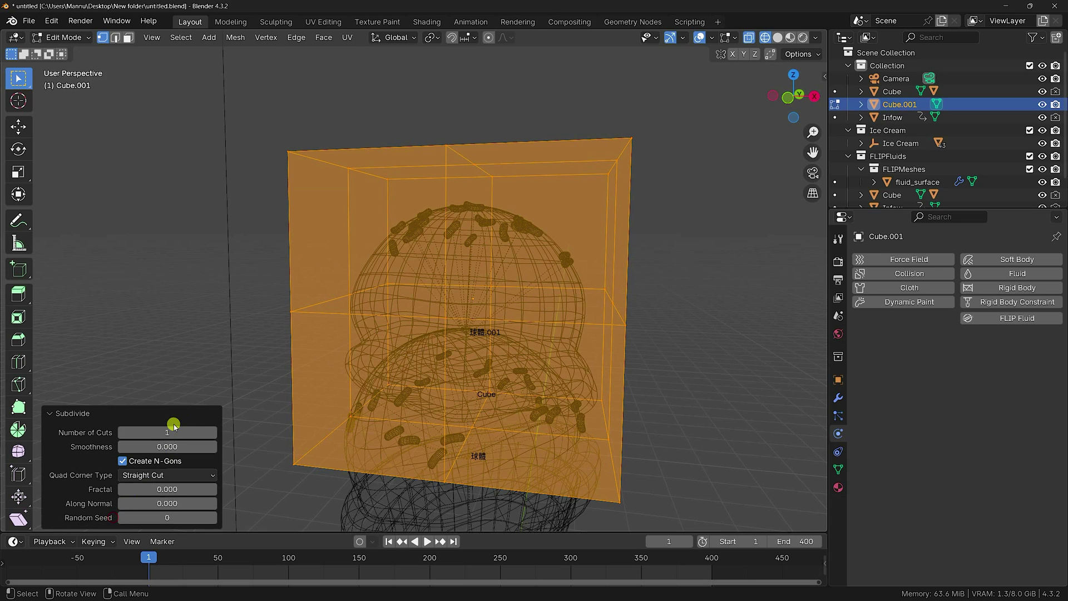
left_click(173, 431)
key("Return")
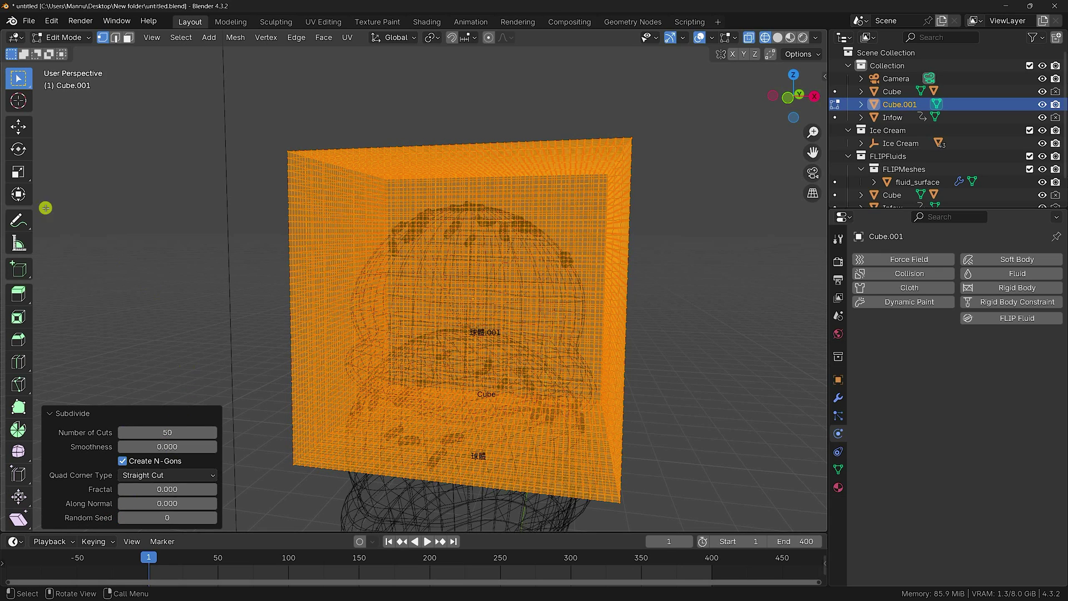
Step: Activate the Move tool and return the subdivided cube to Object Mode
left_click(18, 127)
left_click(58, 37)
left_click(65, 54)
left_click(175, 234)
left_click(377, 196)
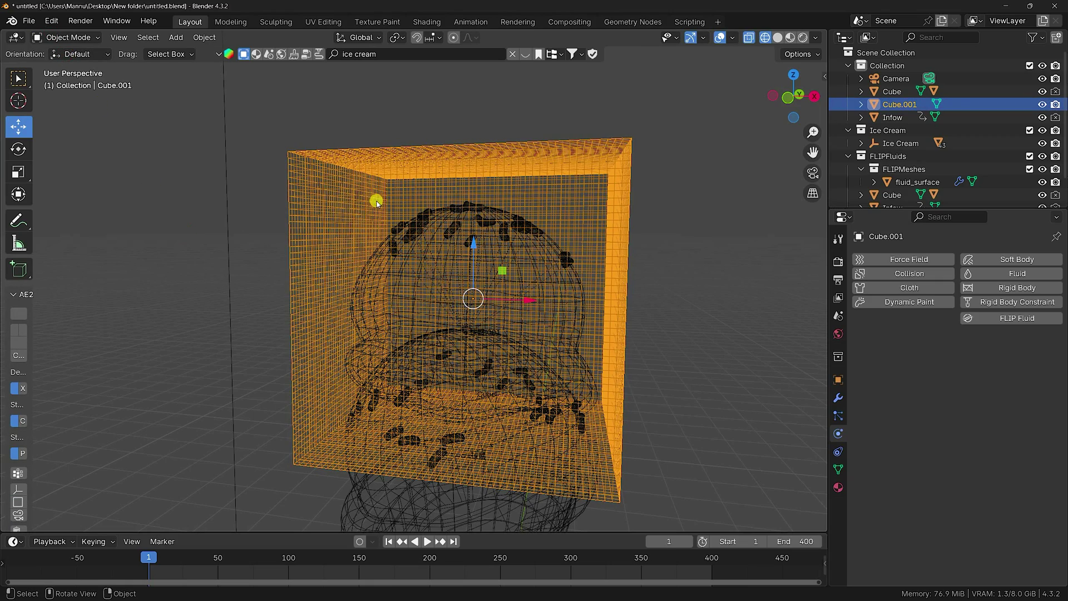
Step: Rename the subdivided cube to ICE 1 and give it a Shrinkwrap modifier targeting the top scoop
key("KP_1")
scroll(438, 295, "up", 3)
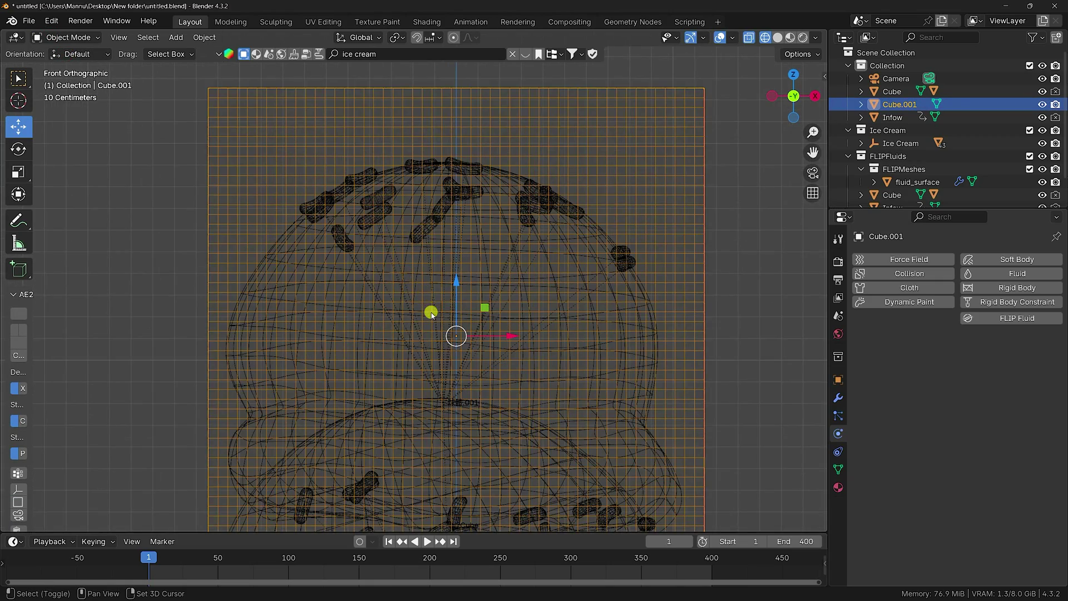
scroll(735, 323, "down", 1)
left_click(839, 397)
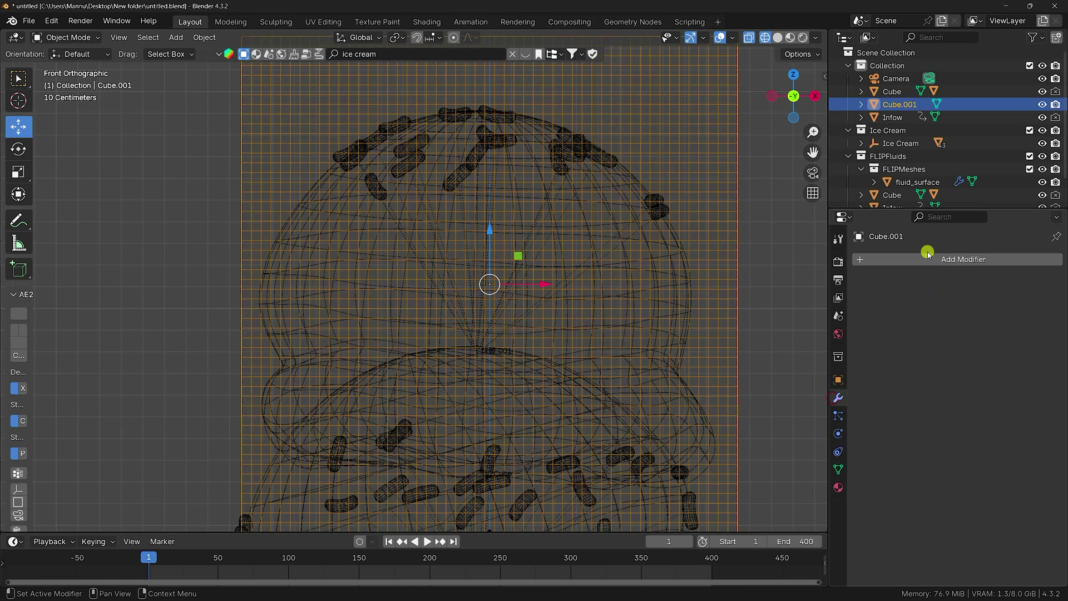
double_click(896, 103)
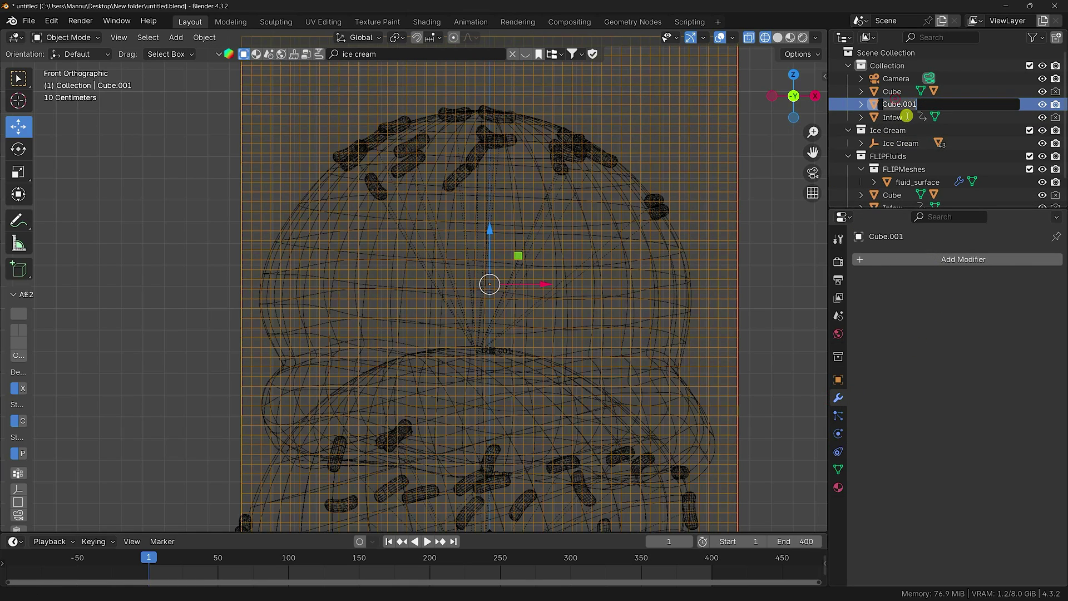
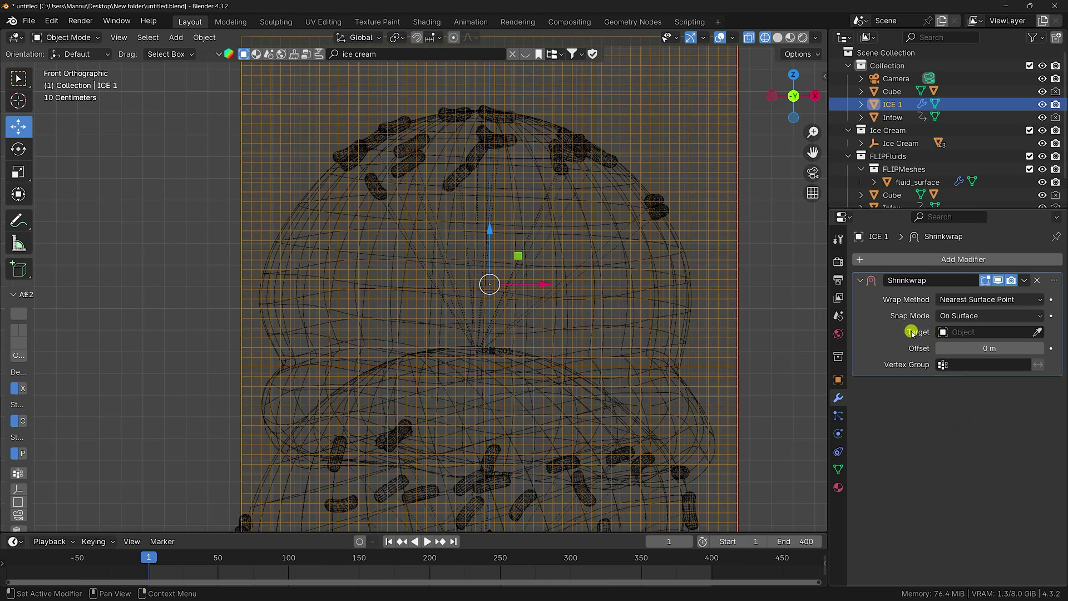
left_click(1037, 334)
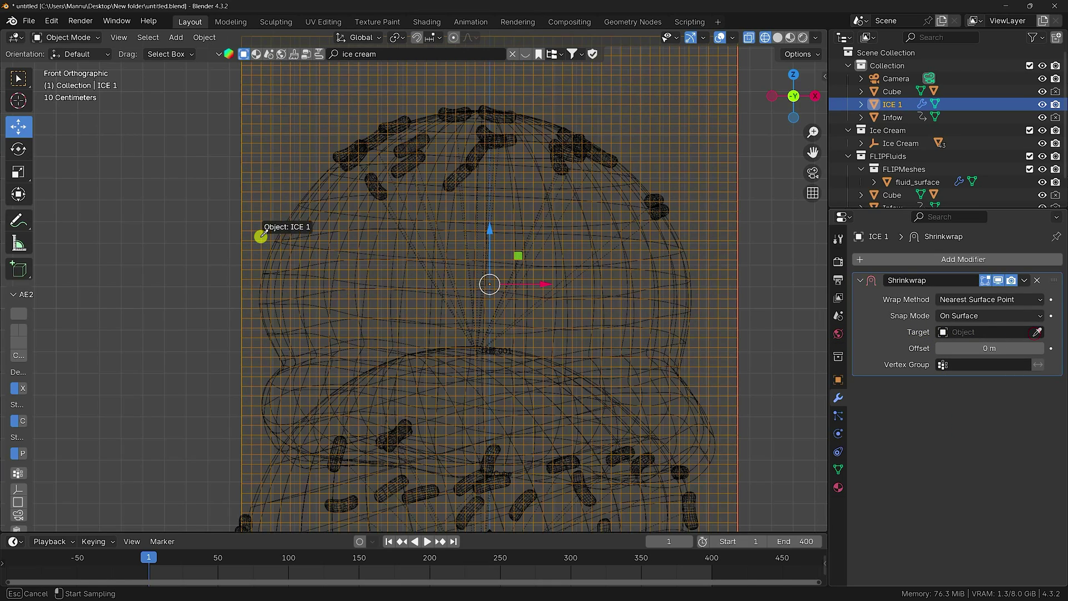
left_click(354, 185)
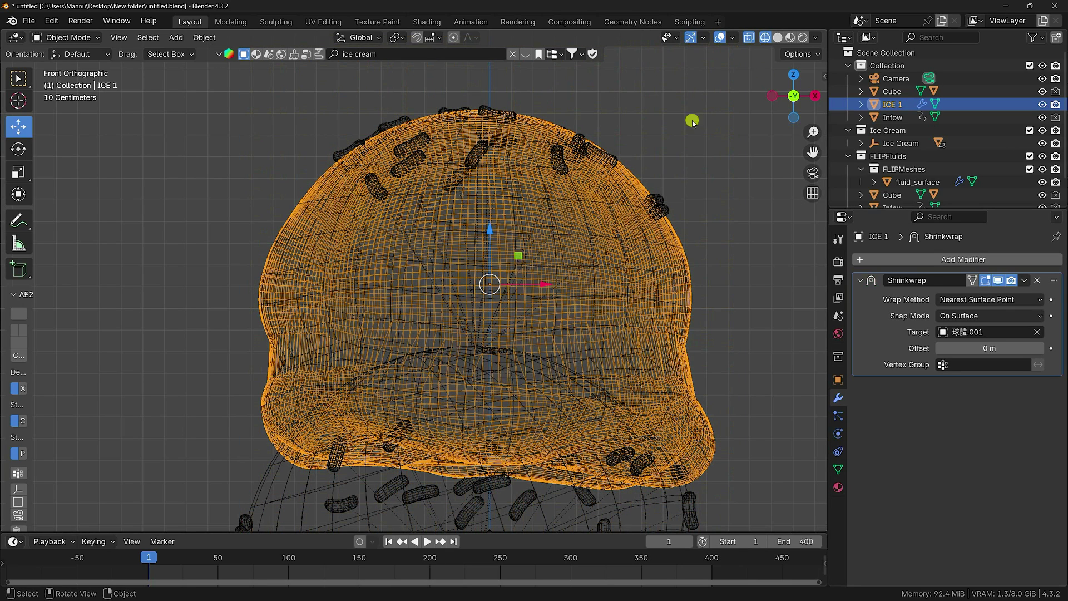
Step: Examine in solid shading how the shrinkwrapped mesh fits the top scoop
left_click(778, 37)
scroll(501, 334, "down", 5)
mouse_move(501, 345)
middle_mouse_down()
mouse_move(520, 368)
mouse_move(445, 273)
mouse_move(549, 341)
mouse_move(501, 325)
mouse_move(368, 315)
middle_mouse_up()
scroll(437, 270, "up", 5)
scroll(431, 282, "down", 2)
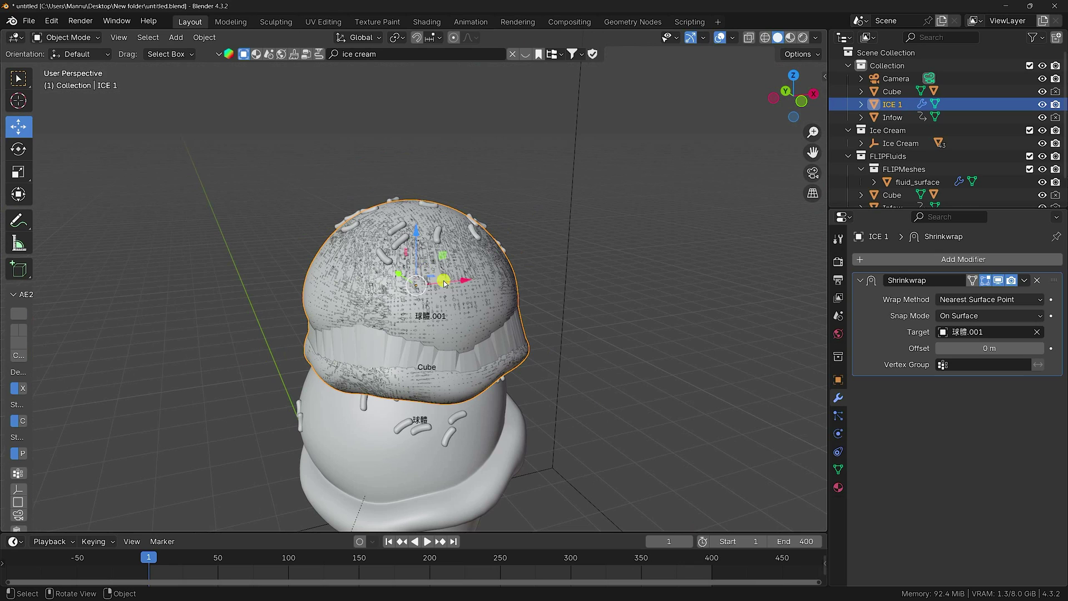
scroll(495, 349, "down", 2)
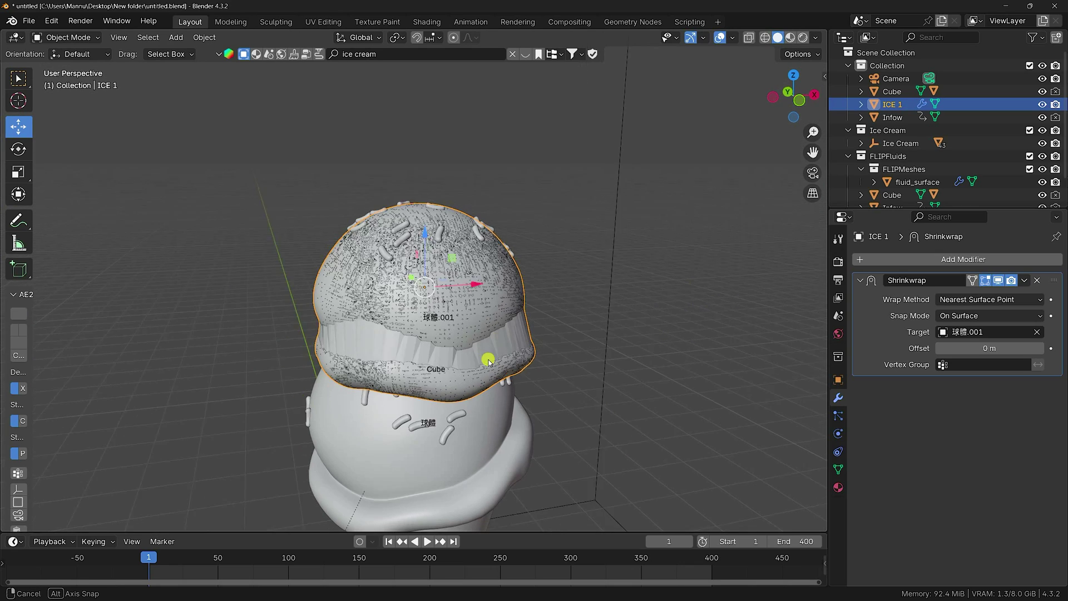
middle_click_drag(489, 358, 460, 342)
scroll(450, 416, "down", 2)
Step: Add another mesh cube and raise it about 4.05 m along Z onto the lower scoop in front view
left_click(418, 379)
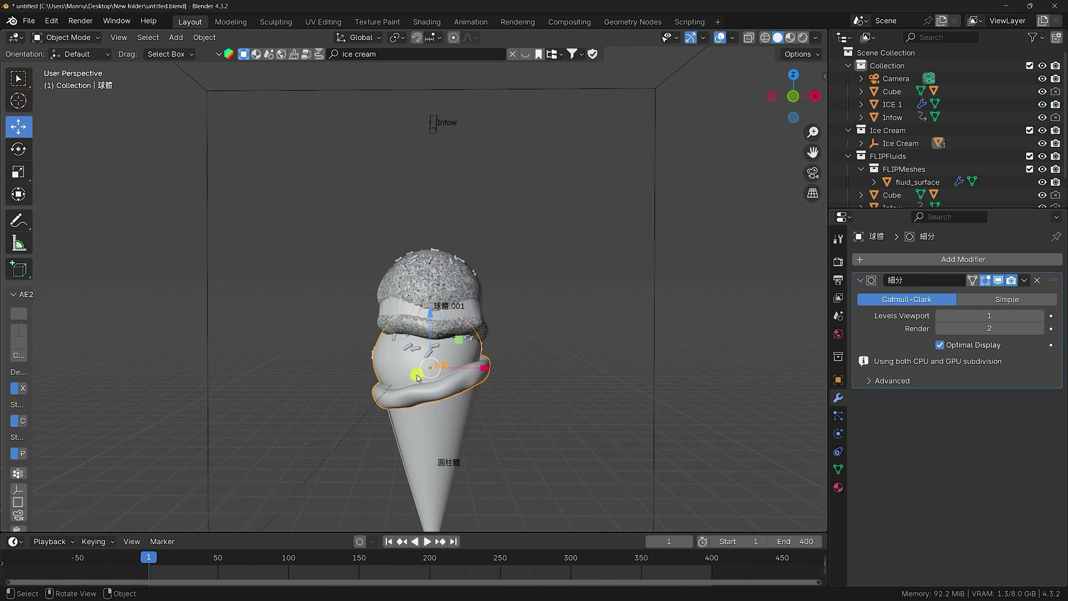
left_click(175, 37)
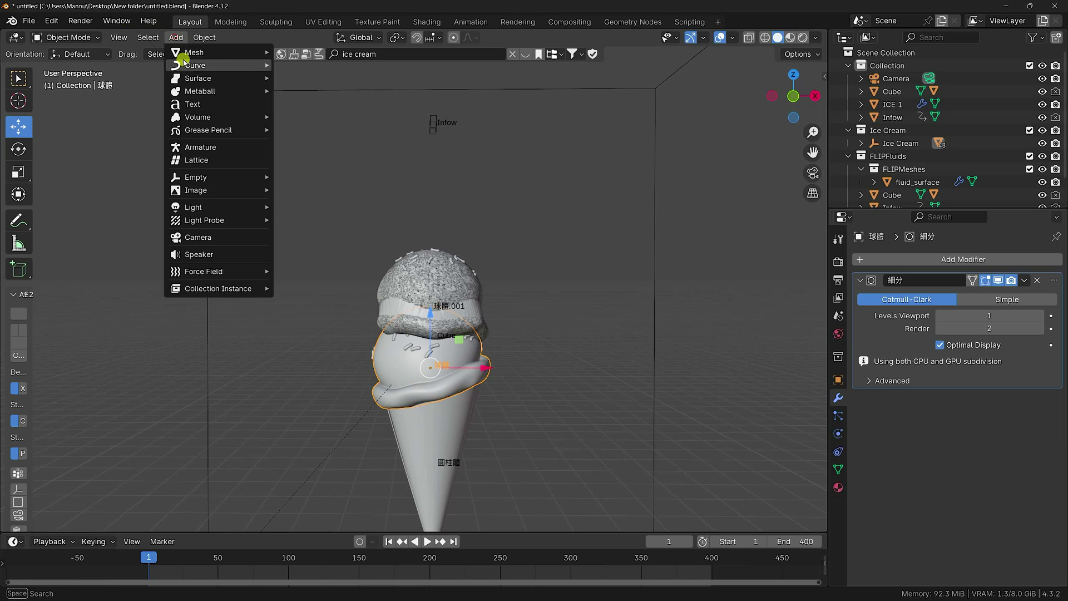
mouse_move(192, 52)
left_click(307, 65)
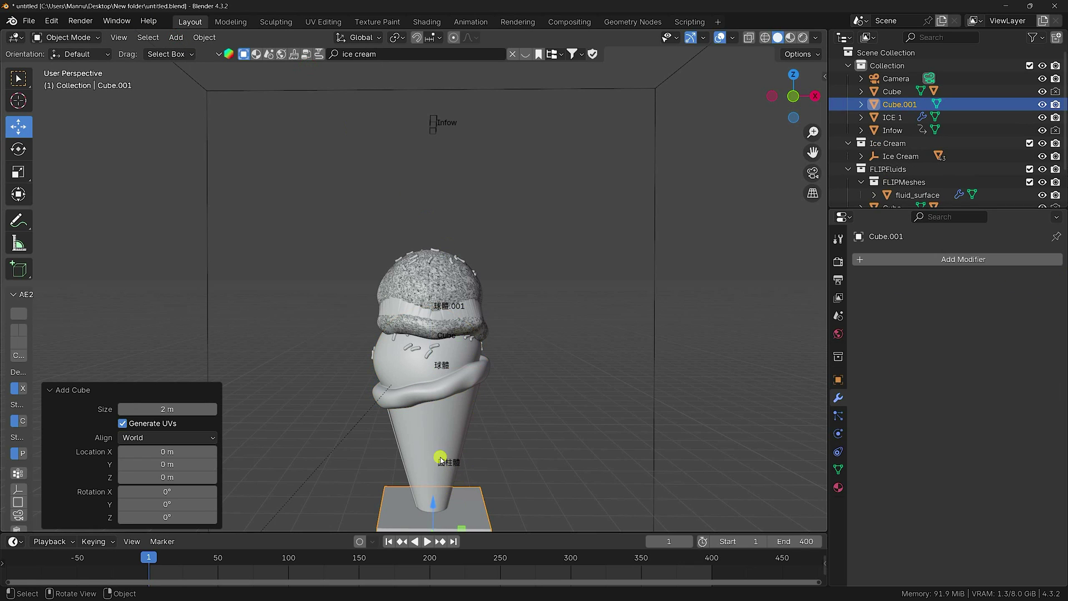
key("KP_1")
key("KP_5")
left_click_drag(425, 398, 438, 271)
scroll(436, 291, "up", 7)
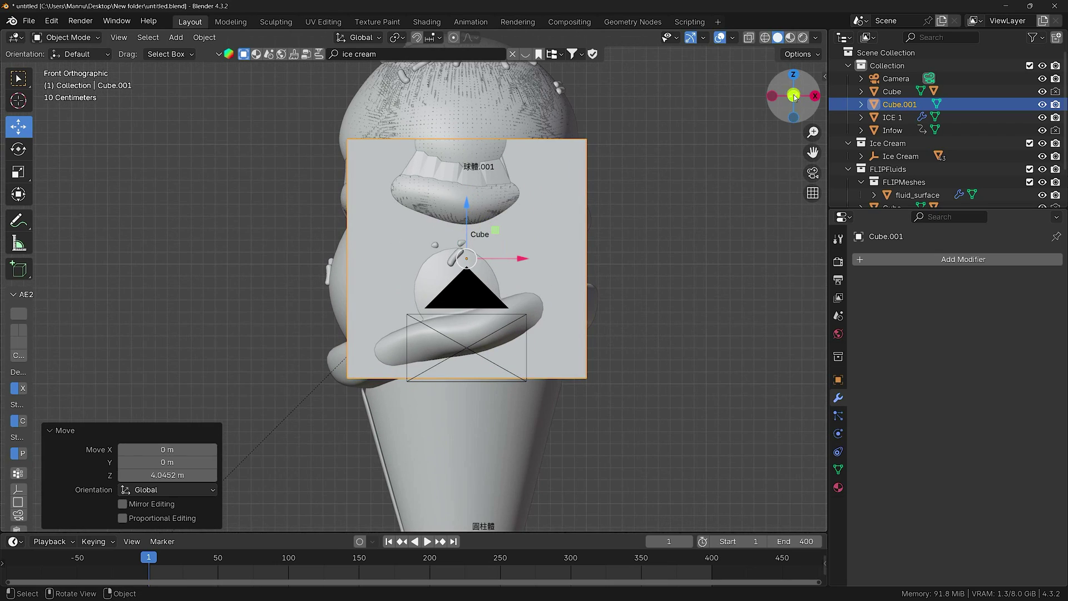
Step: In wireframe shading, scale the new cube by 1.232 and lower it about 0.094 m around the lower scoop
left_click(765, 37)
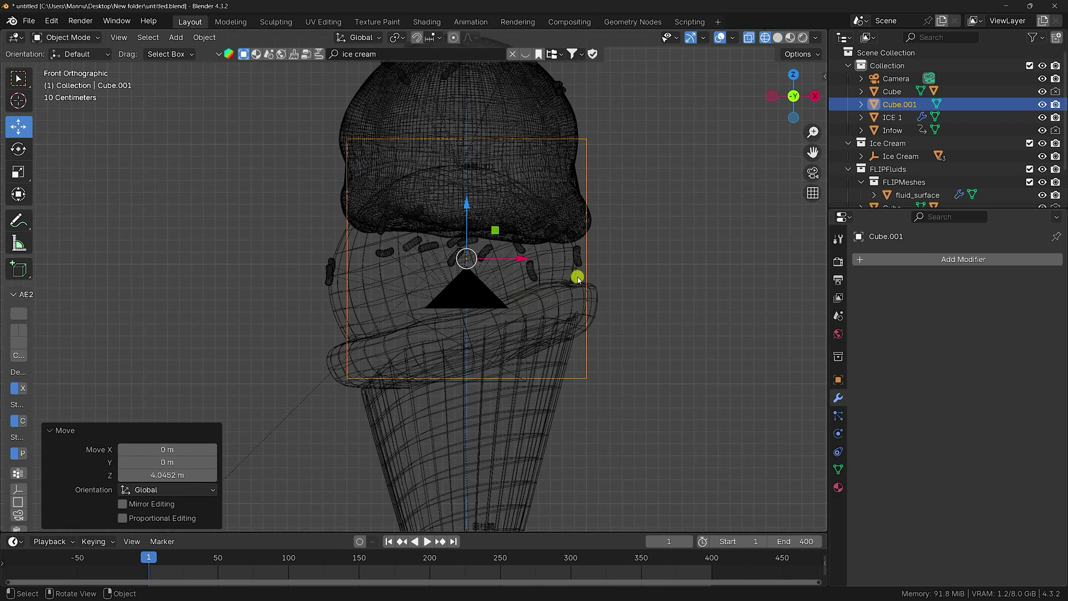
key("s")
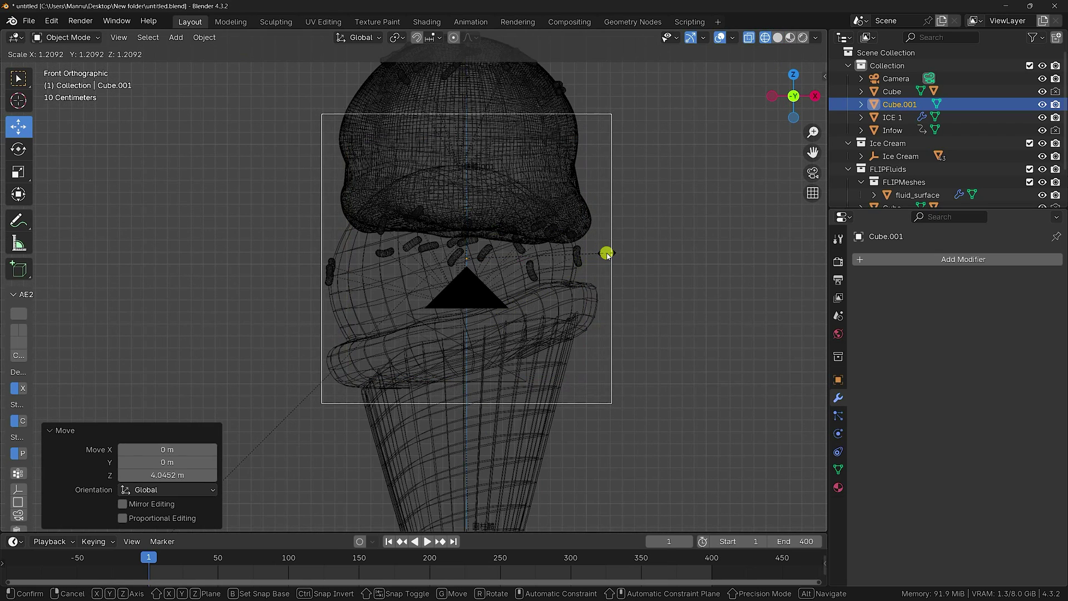
left_click(609, 251)
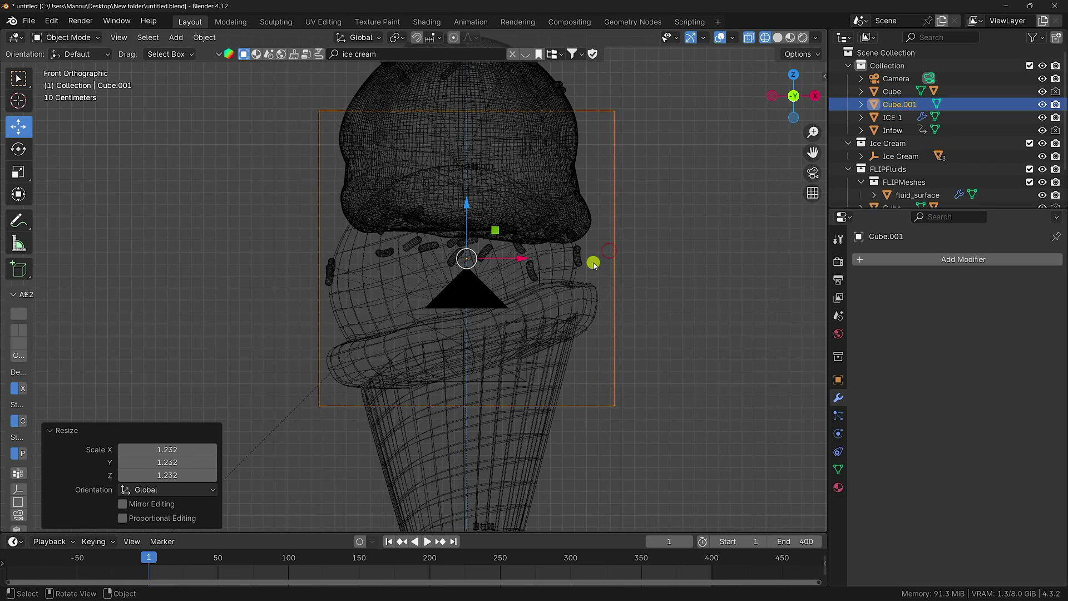
left_click_drag(456, 210, 466, 218)
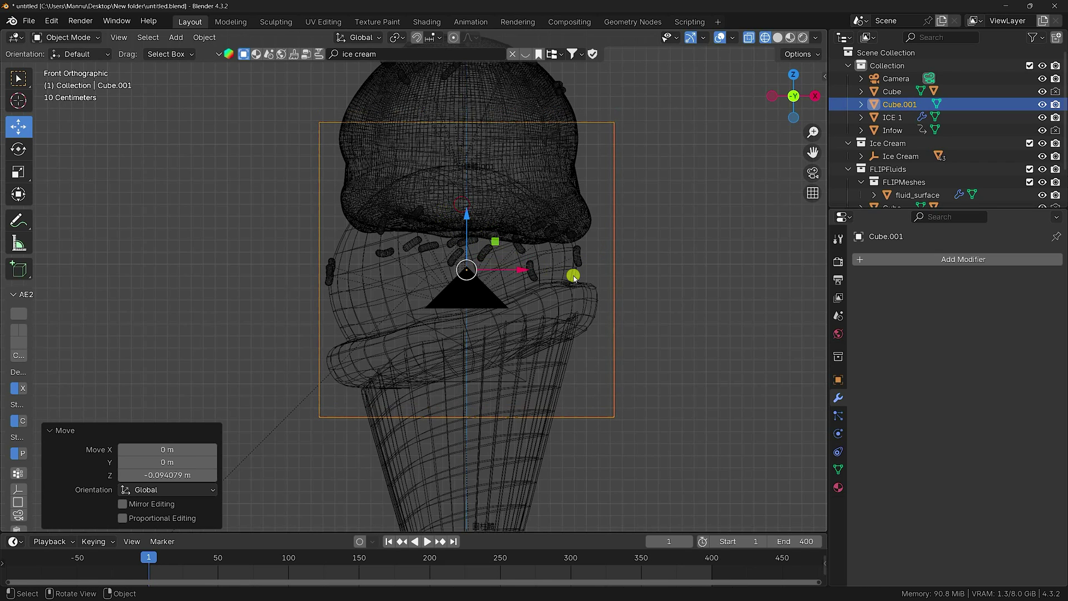
Step: In right view, move the new cube about -0.052 m along Y and scale it by 1.05 to enclose the lower scoop
key("KP_3")
middle_click_drag(627, 347, 514, 341, "shift")
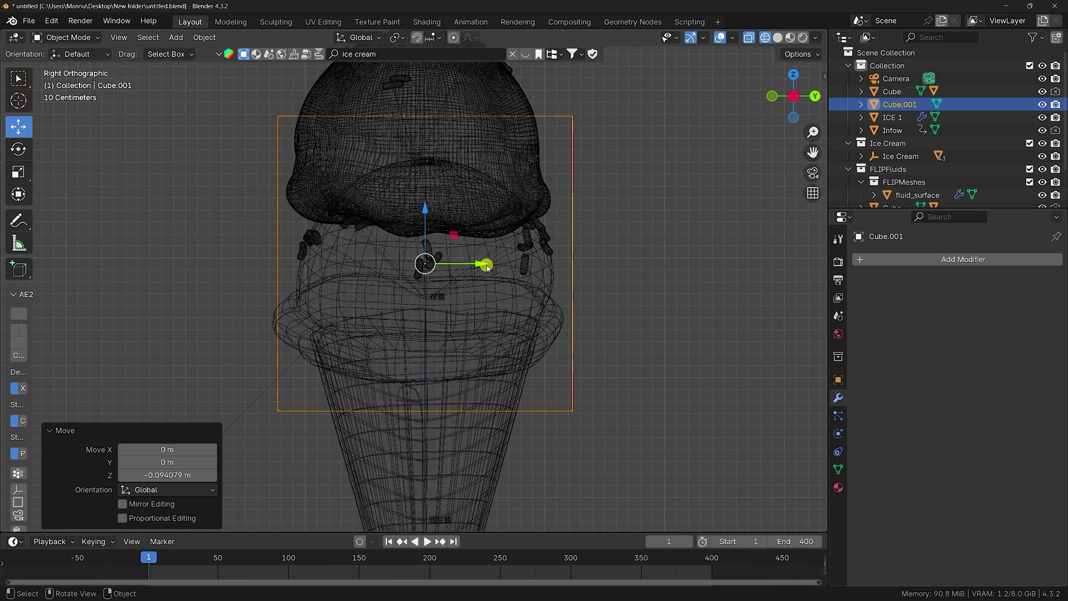
left_click_drag(484, 265, 477, 263)
key("s")
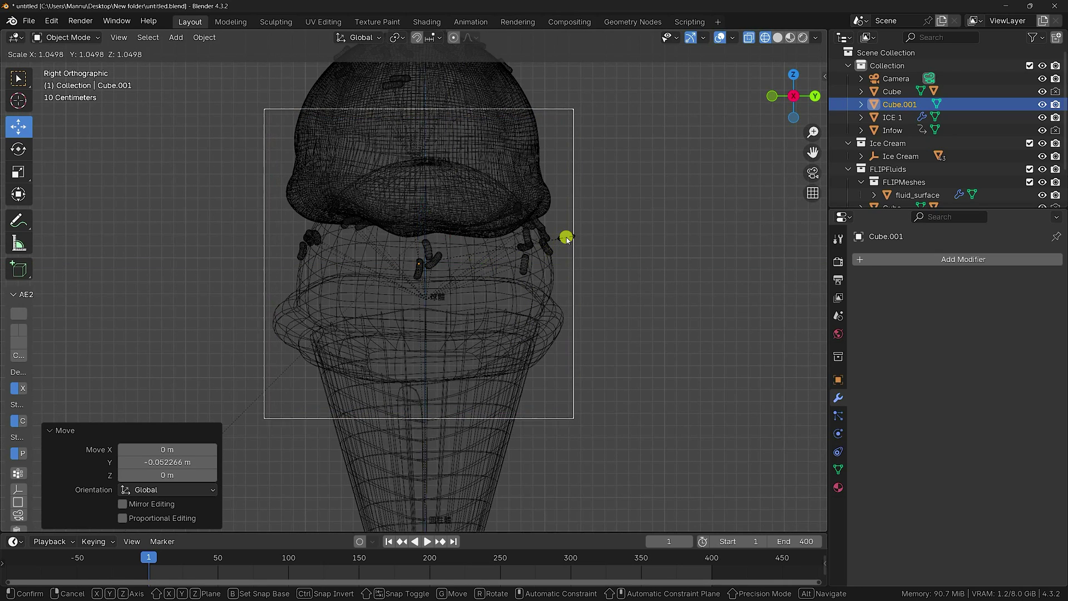
left_click(566, 239)
Step: Subdivide the whole new cube around the lower scoop with 50 cuts and return to Object Mode
left_click(66, 37)
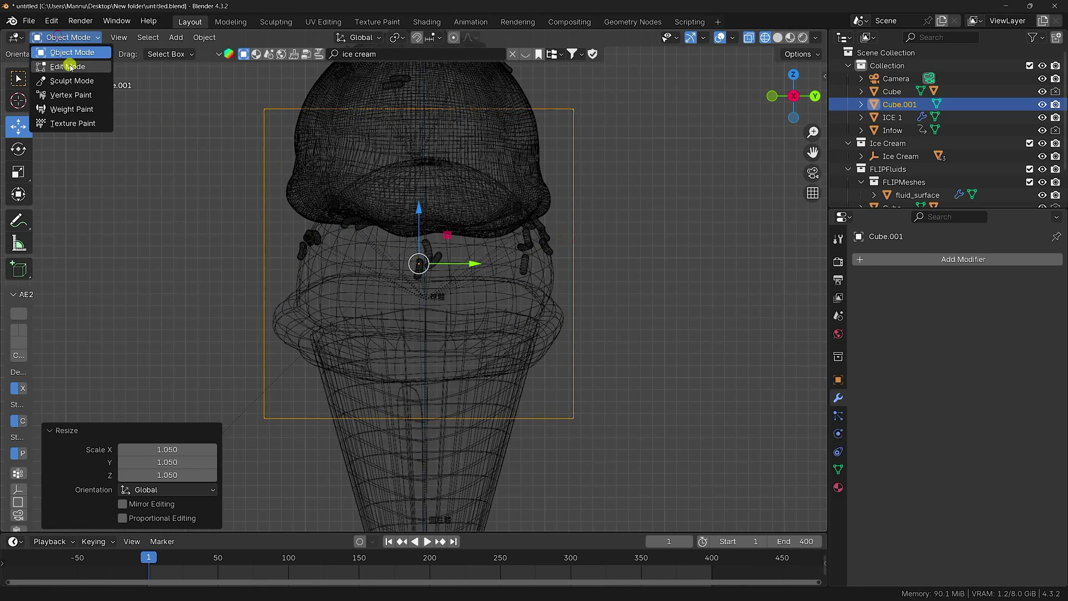
left_click(66, 68)
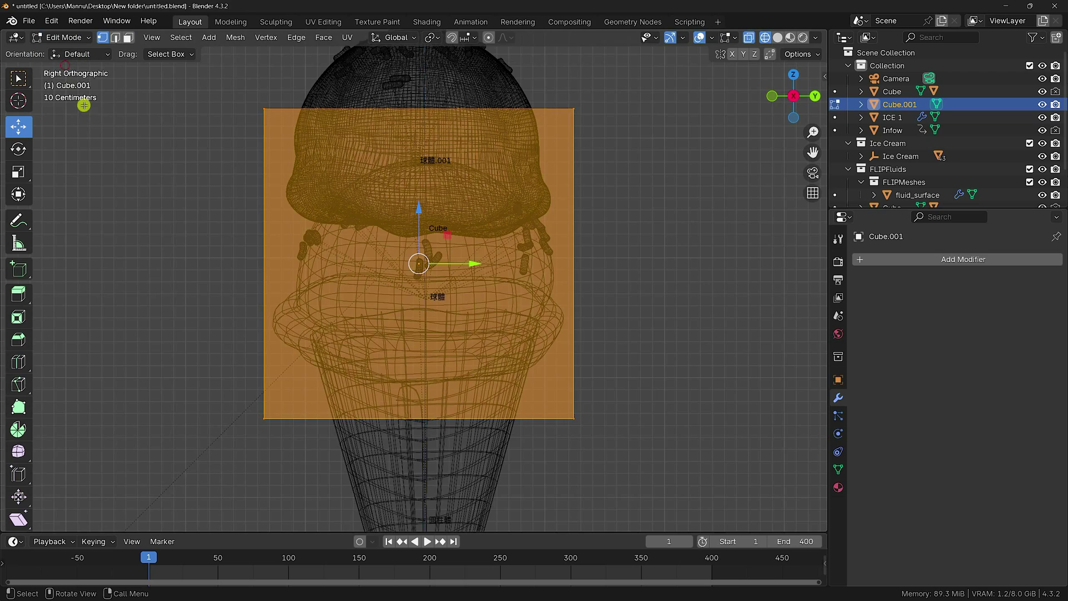
right_click(286, 205)
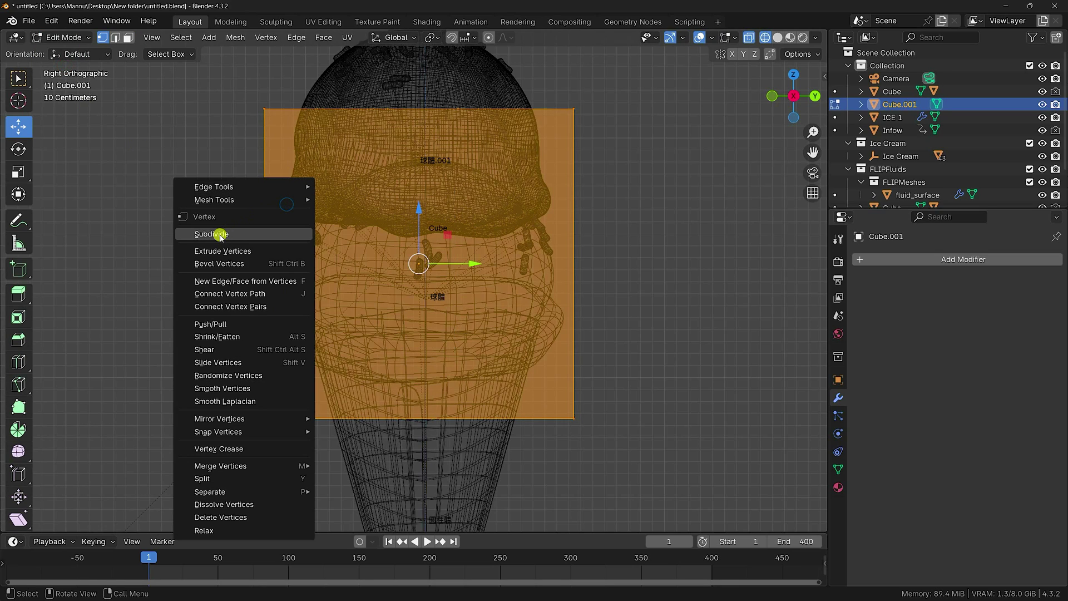
left_click(221, 234)
left_click(157, 435)
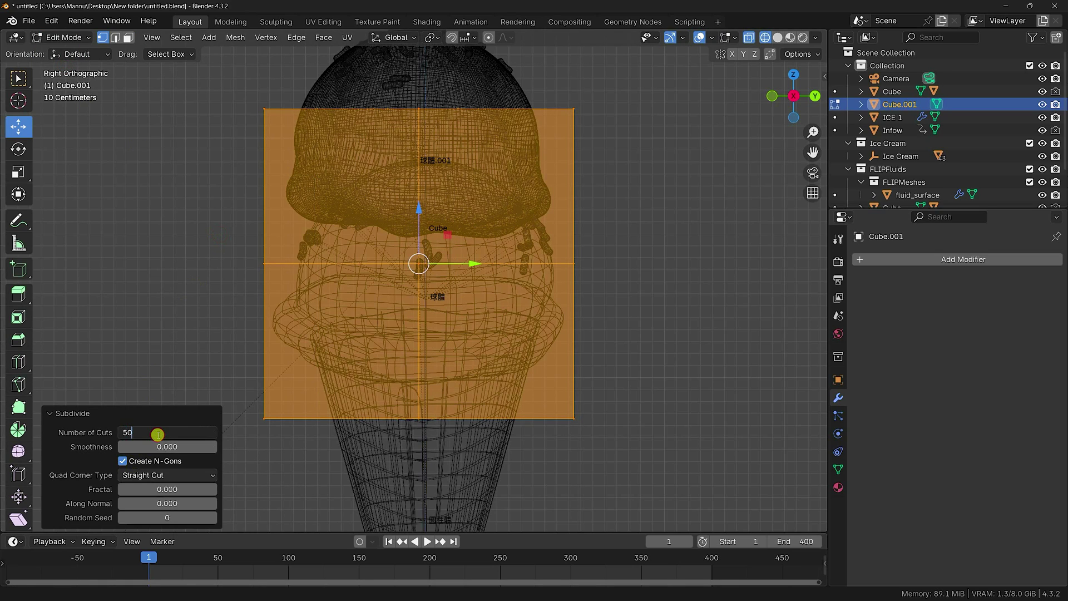
key("Return")
left_click(66, 37)
left_click(66, 54)
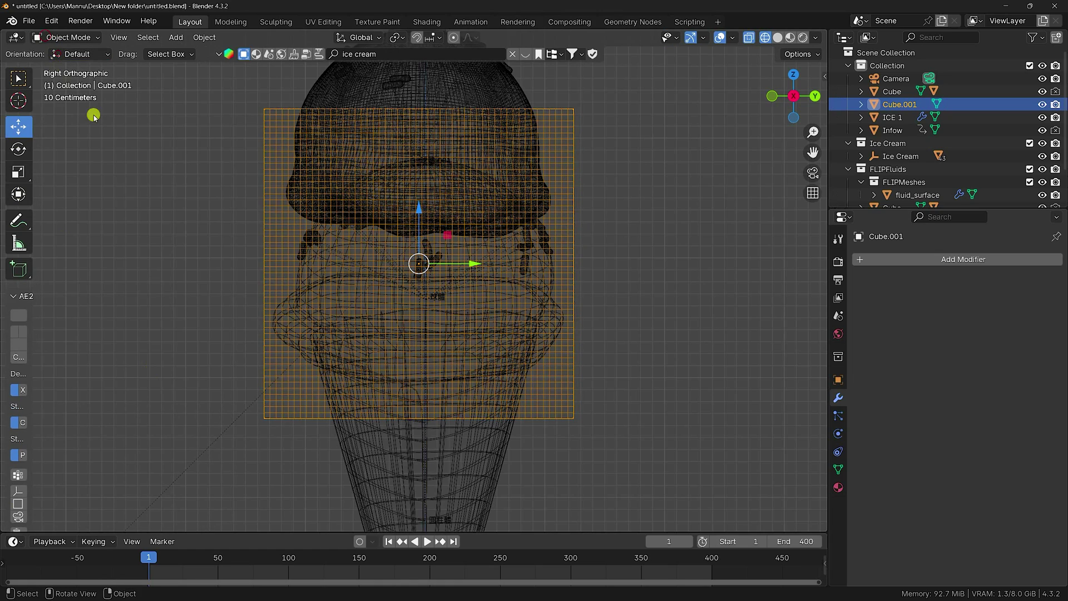
Step: Rename the subdivided cube Cube.001 as ICE 2
double_click(893, 106)
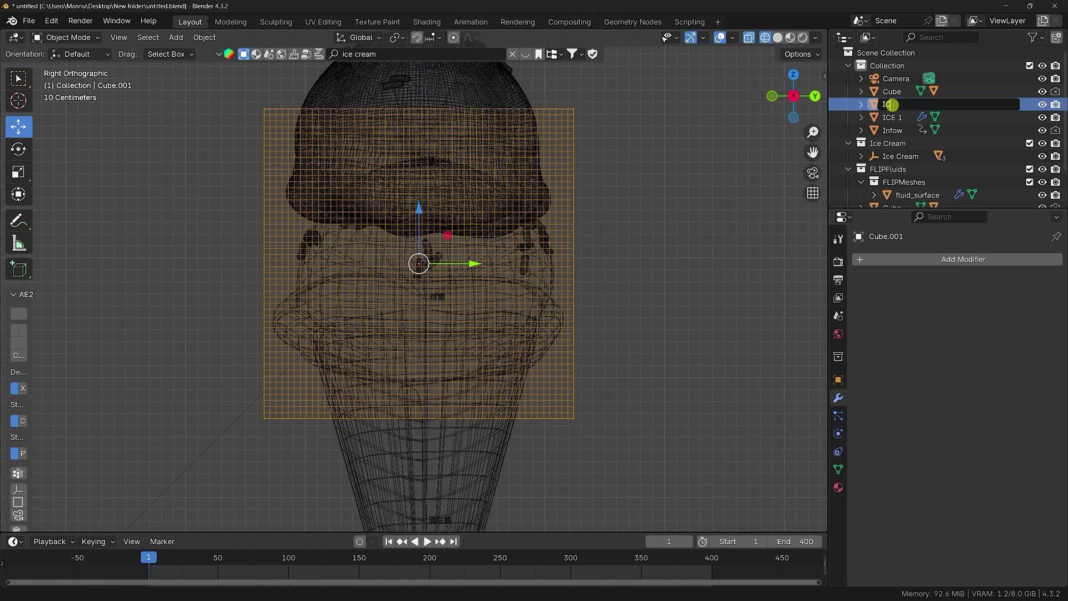
type("ICE 2")
key("Return")
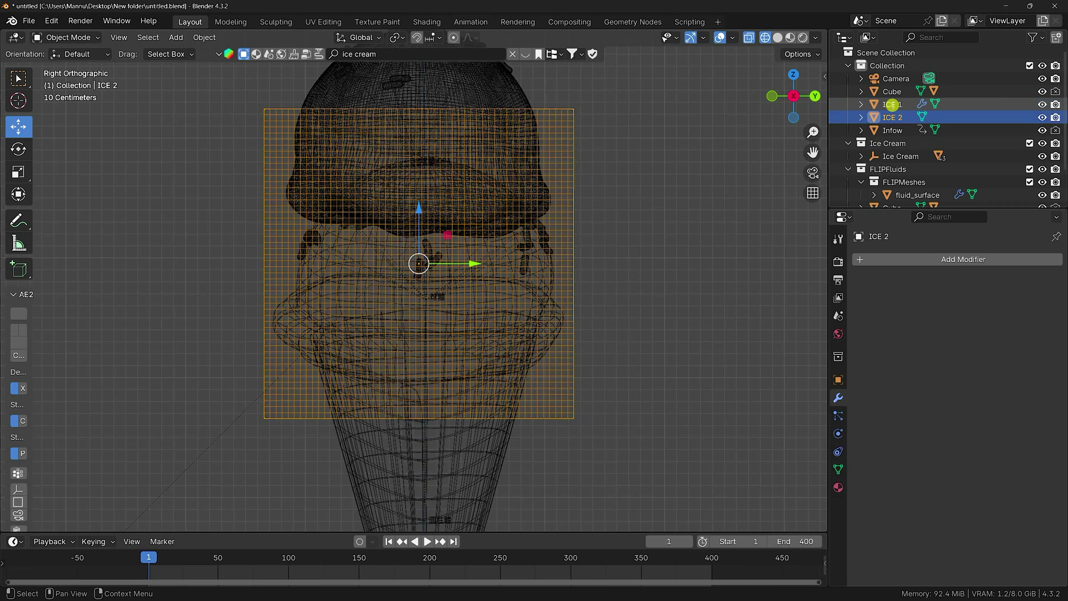
Step: Add a Shrinkwrap modifier to ICE 2 with the lower scoop as its target
left_click(881, 260)
mouse_move(838, 259)
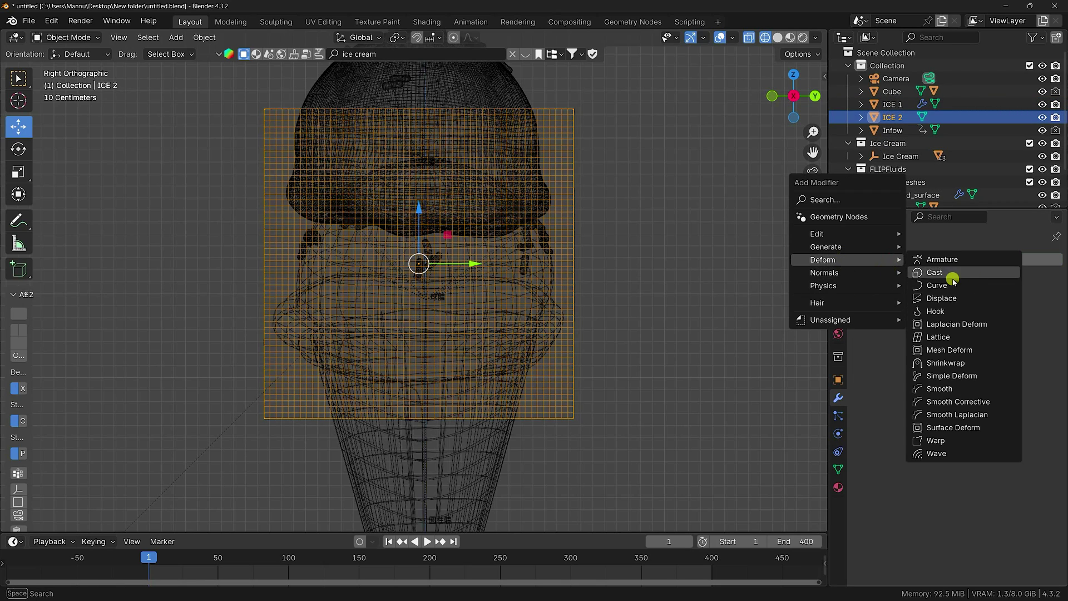
left_click(950, 364)
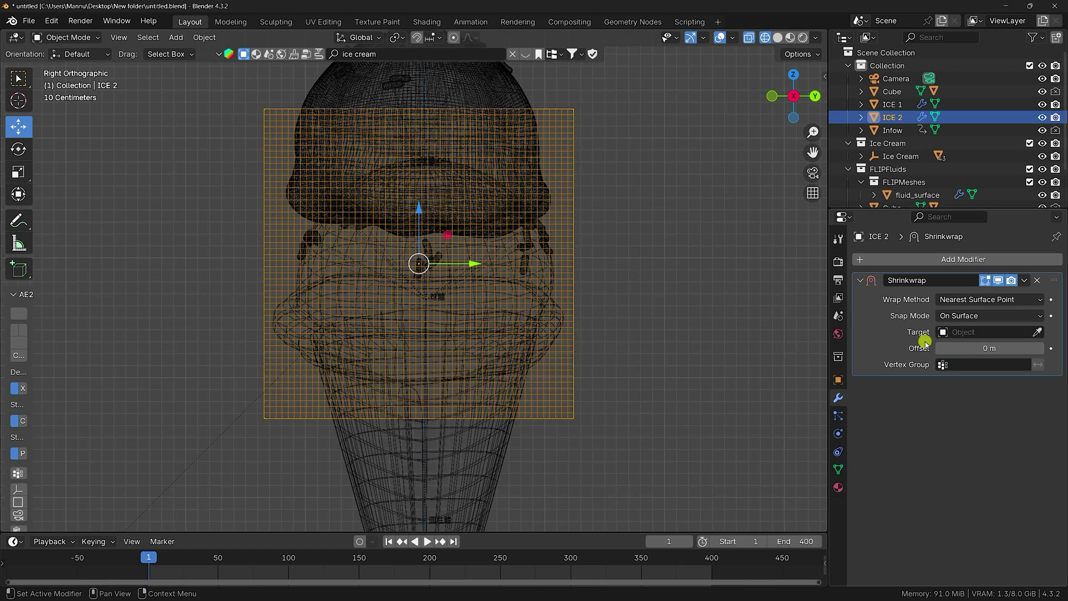
left_click(1039, 331)
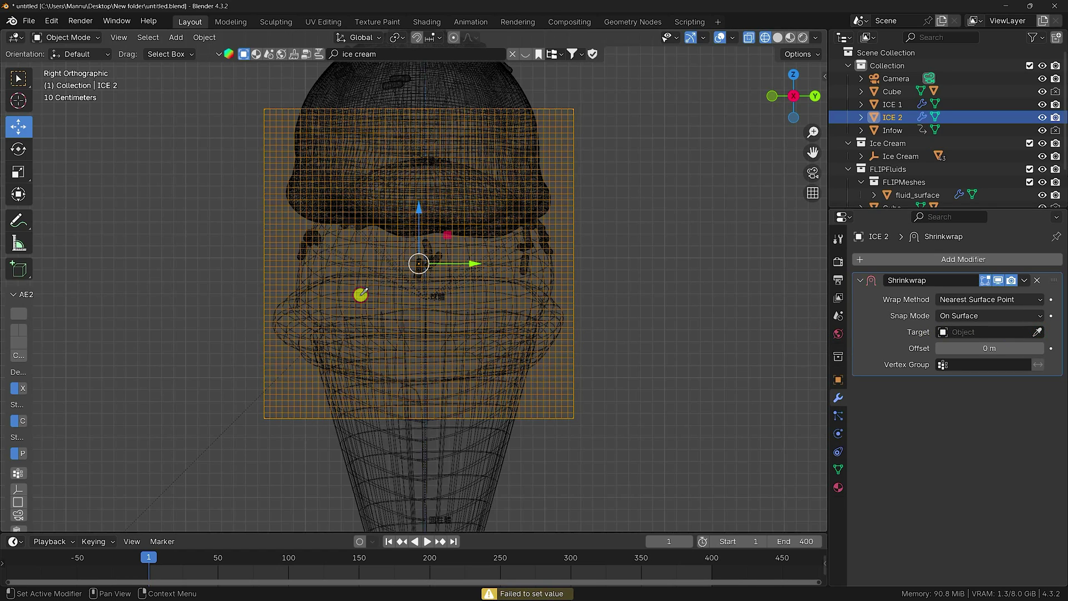
left_click(337, 291)
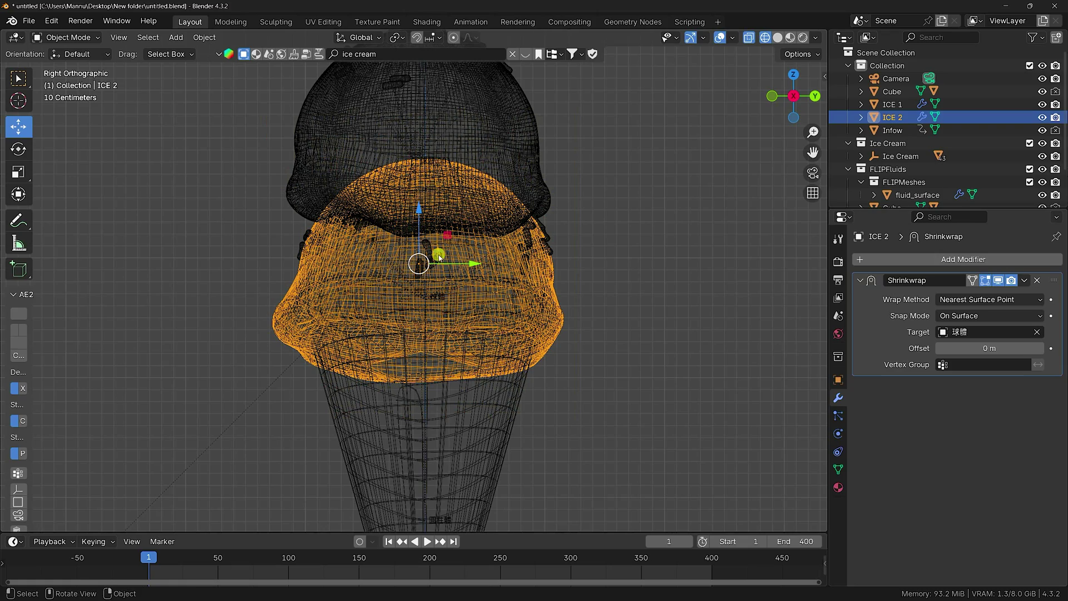
Step: Inspect the wrapped meshes in solid shading and hide ICE 1 and ICE 2 in the viewport
left_click(776, 37)
mouse_move(473, 232)
middle_mouse_down()
mouse_move(429, 282)
mouse_move(546, 300)
mouse_move(394, 299)
middle_mouse_up()
scroll(378, 287, "up", 5)
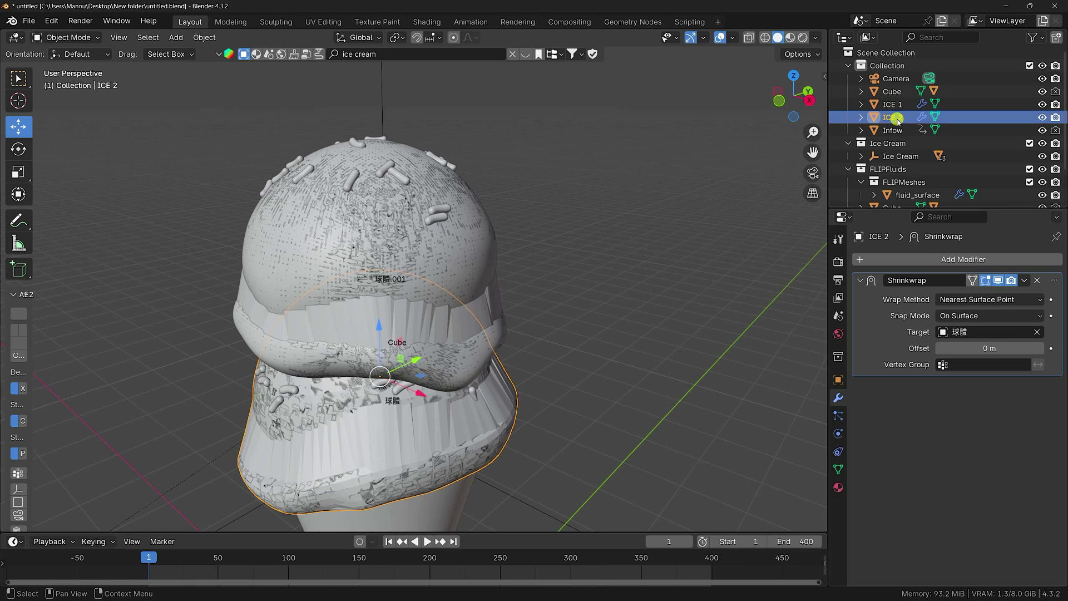
scroll(317, 274, "down", 2)
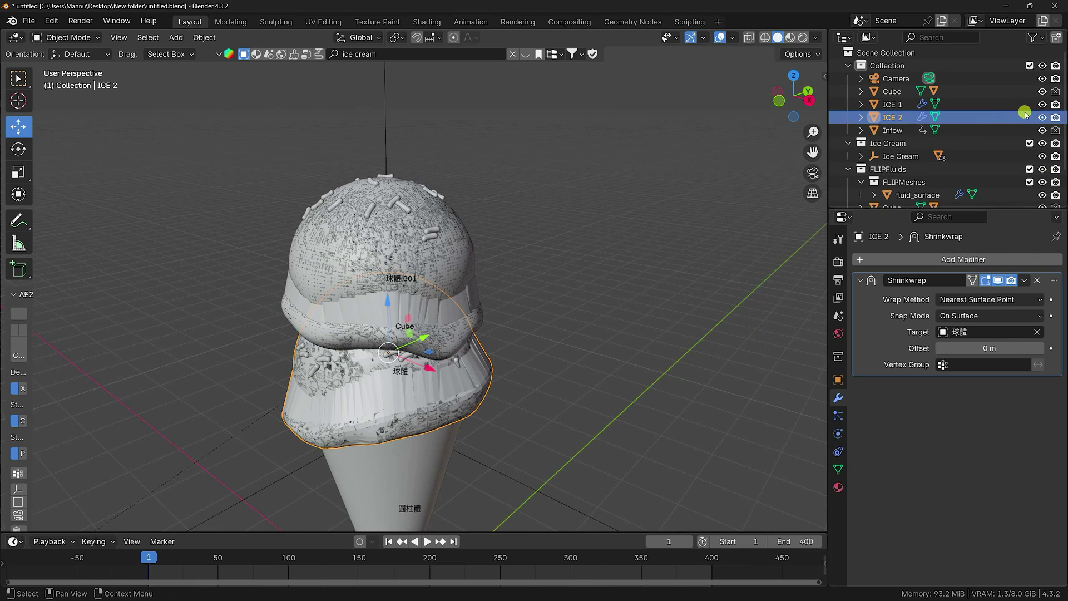
left_click(1042, 104)
left_click(1042, 116)
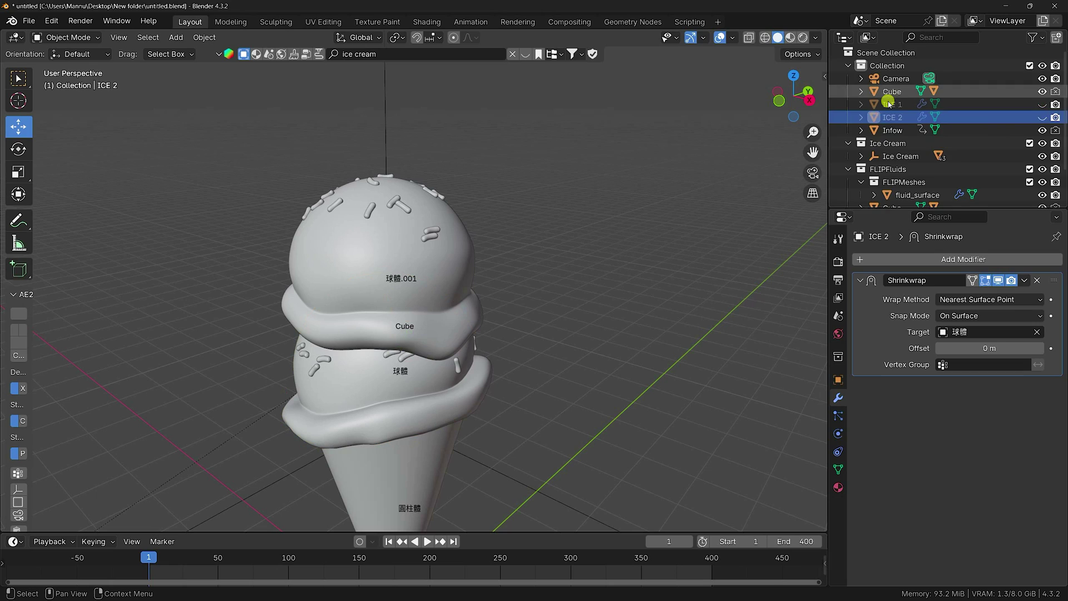
Step: Remove the FLIP Fluid physics from the original top and lower scoops and check the cone's obstacle settings
scroll(885, 112, "down", 3)
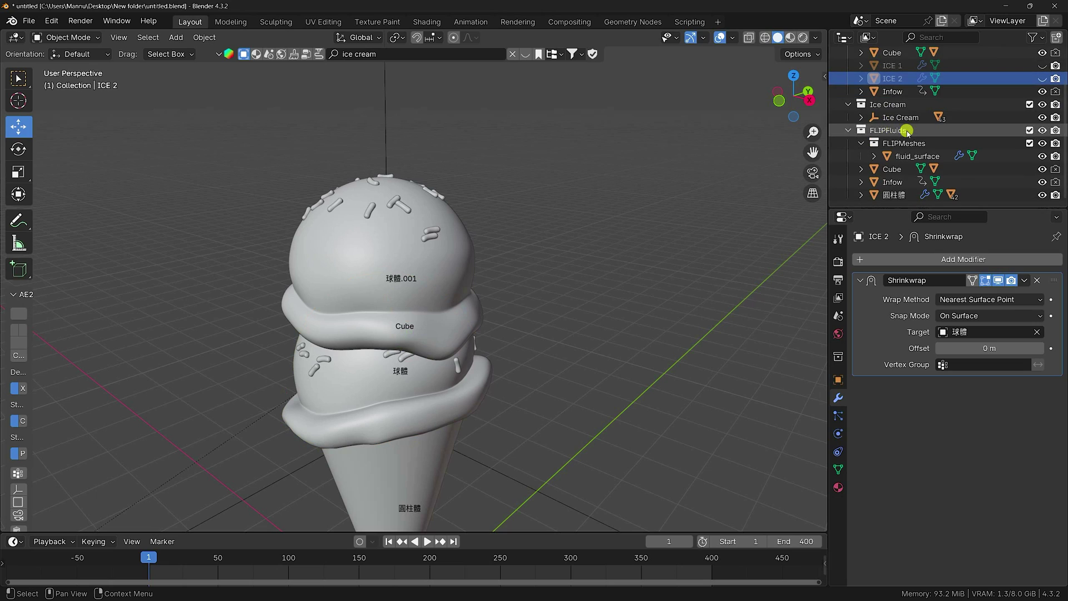
left_click(332, 269)
left_click(838, 434)
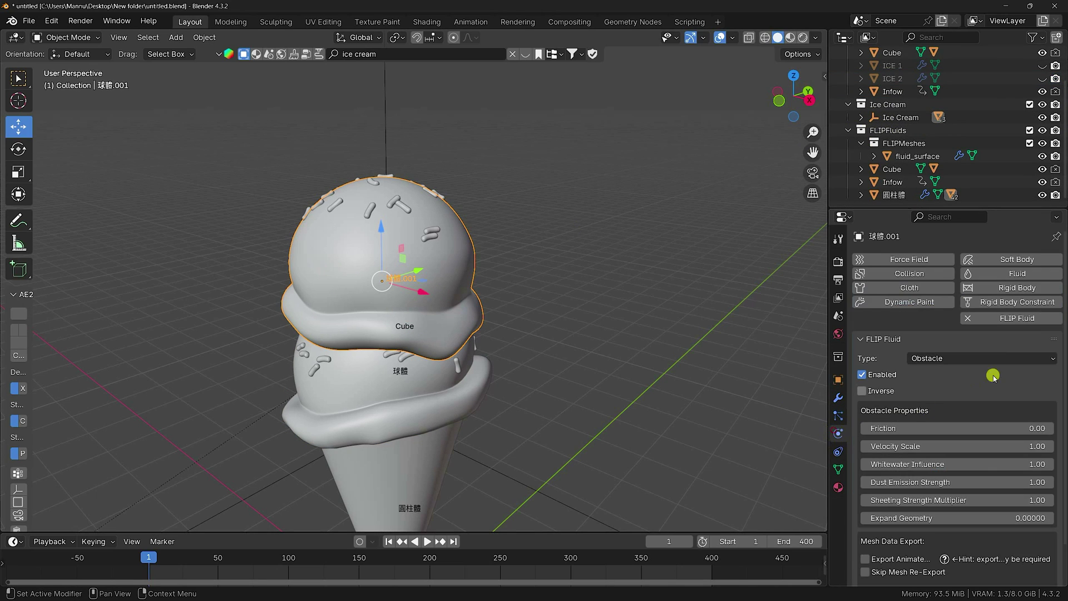
left_click(358, 446)
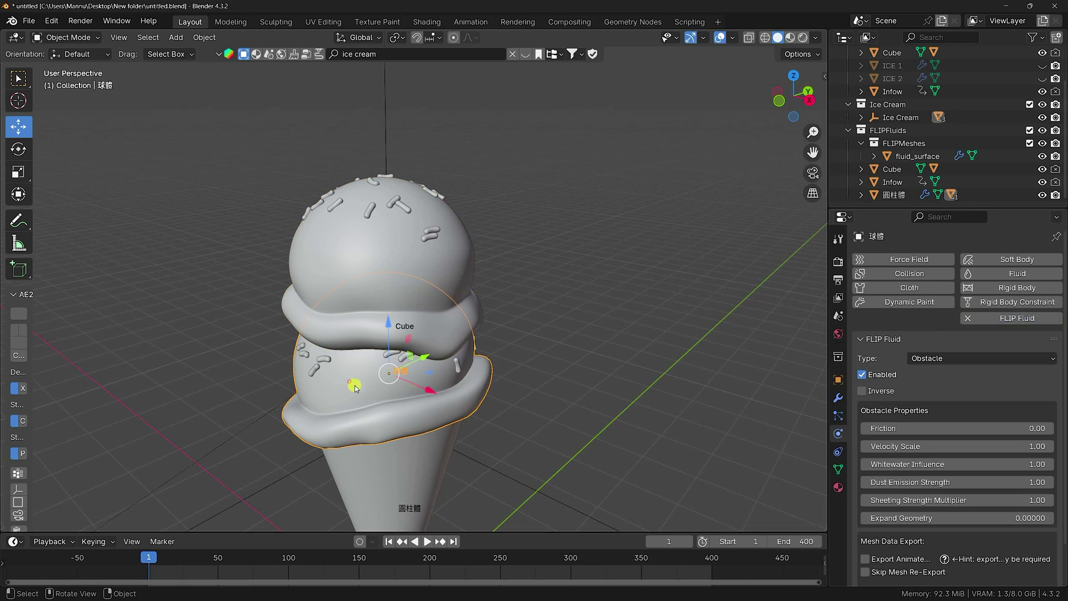
left_click(974, 320)
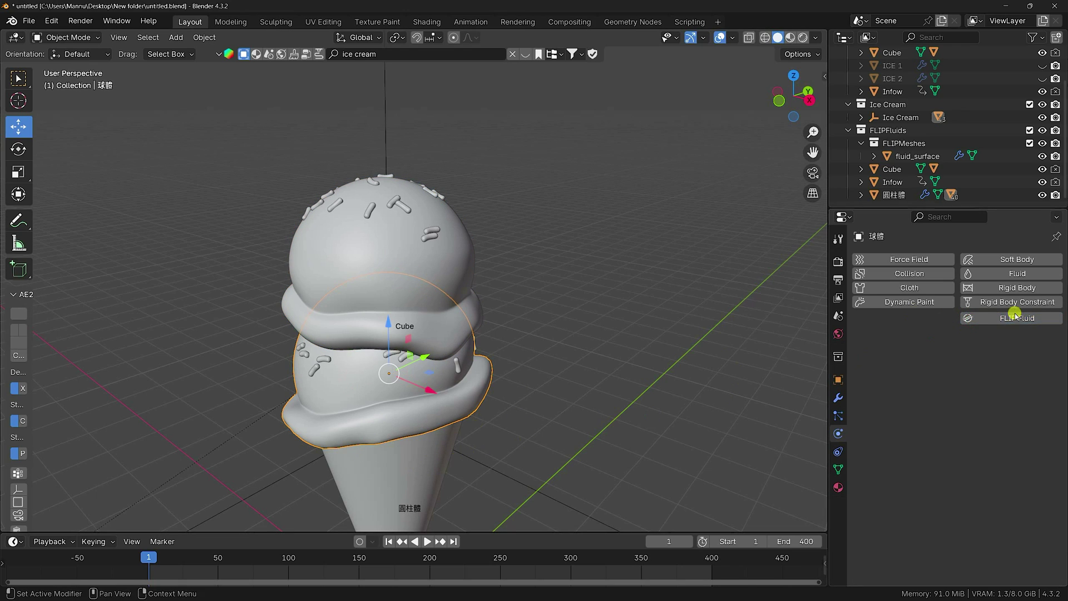
left_click(413, 483)
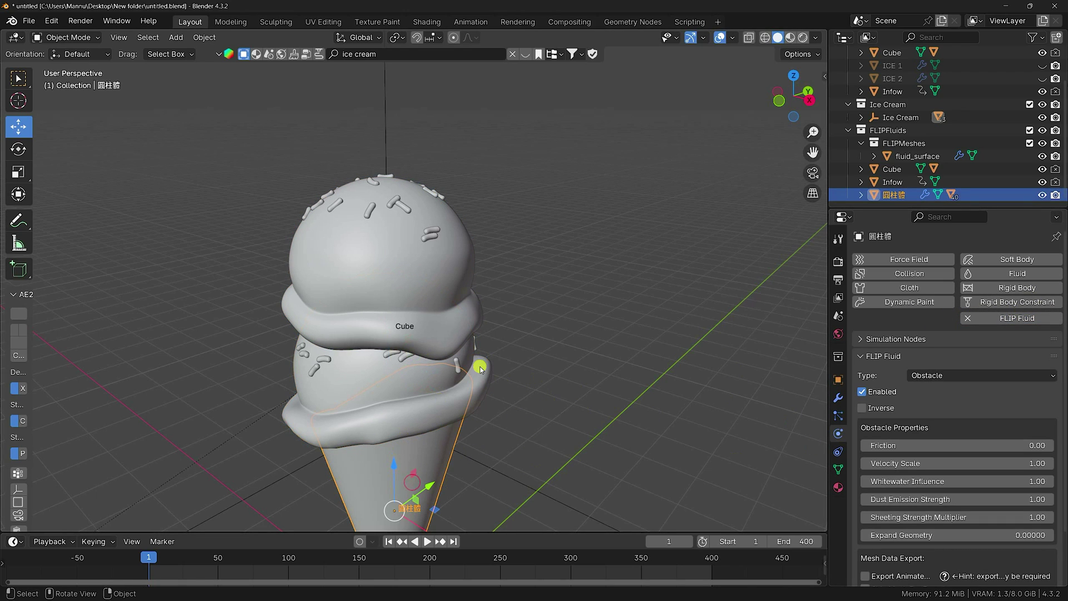
Step: Unhide ICE 1 in the viewport and make it a FLIP Fluid object of type Obstacle
scroll(926, 185, "up", 3)
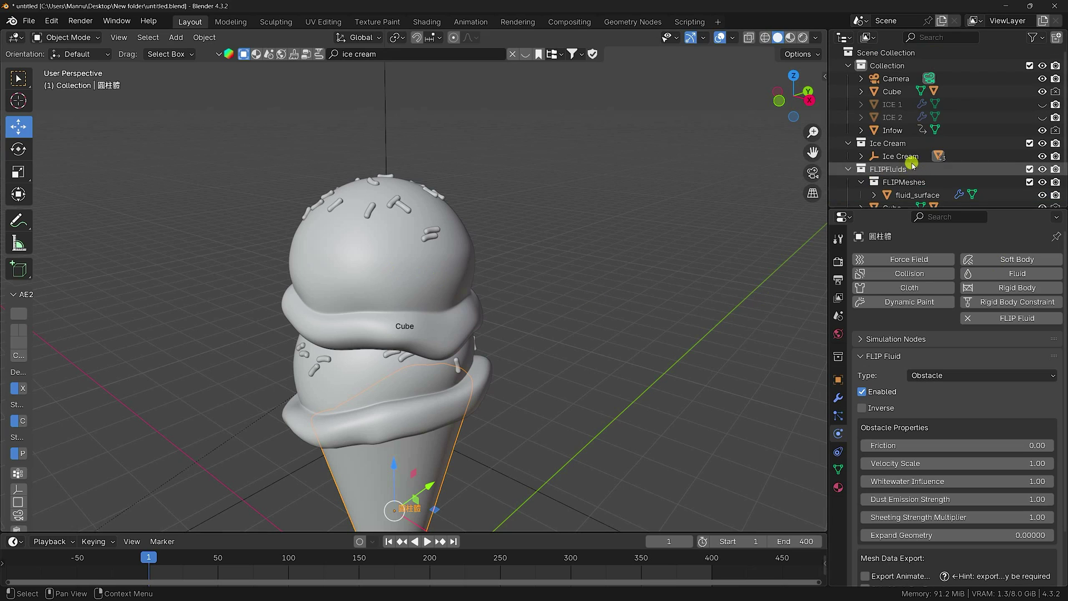
left_click(890, 105)
left_click(1042, 104)
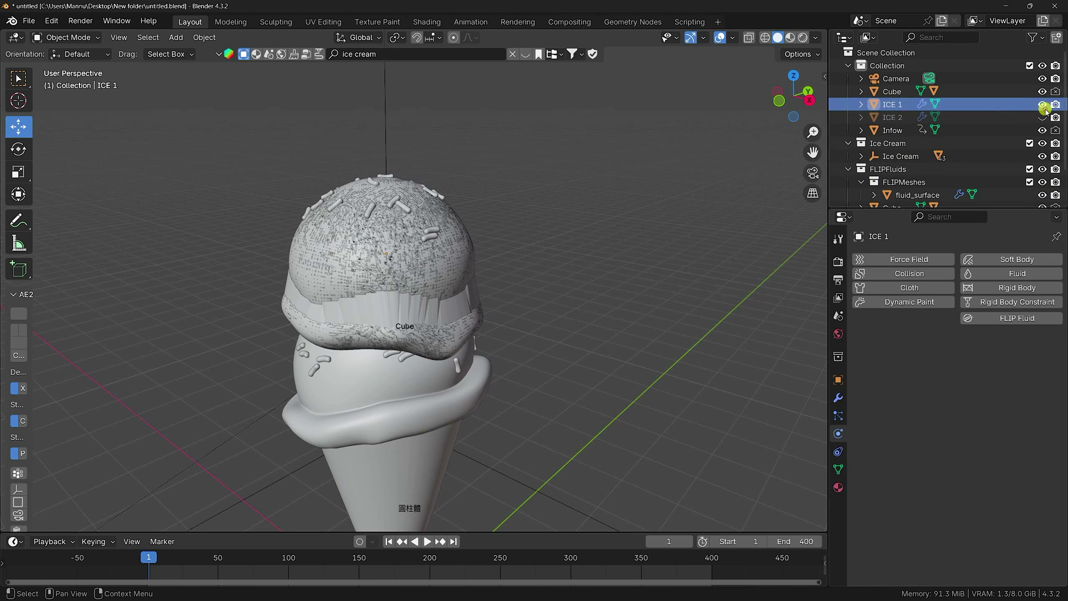
scroll(408, 278, "up", 2)
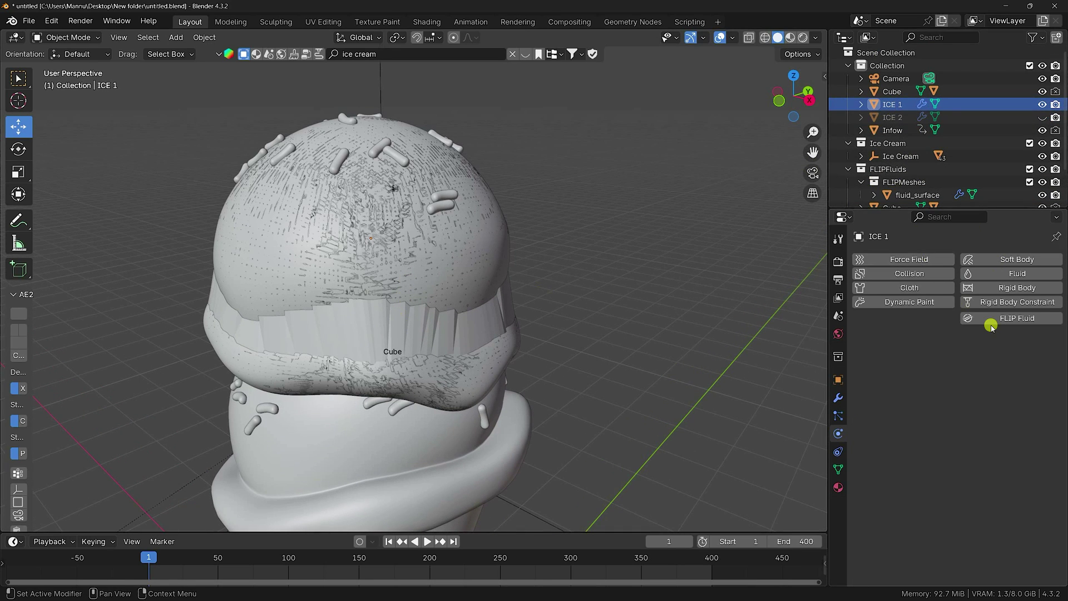
left_click(1010, 318)
left_click(935, 359)
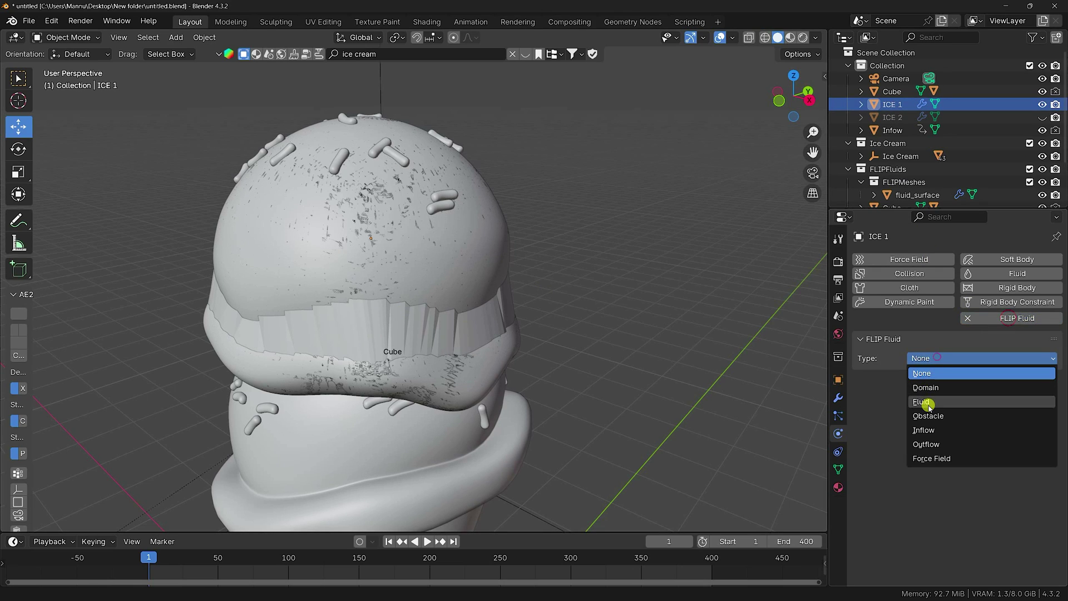
left_click(926, 411)
Step: Unhide ICE 2 in the viewport and make it a FLIP Fluid object of type Obstacle
left_click(895, 117)
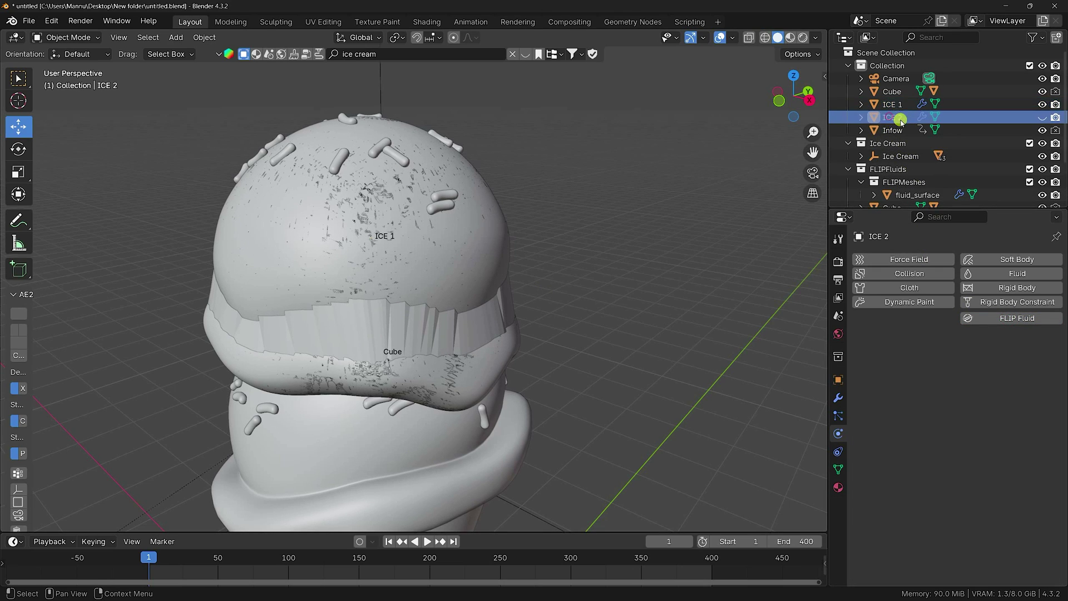
left_click(1041, 118)
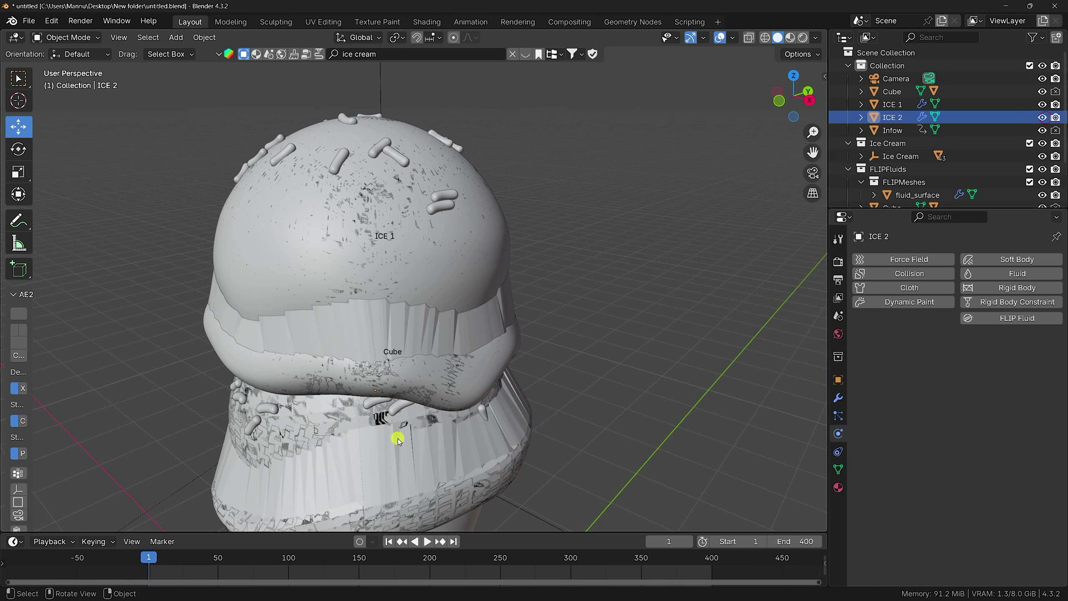
left_click(1013, 317)
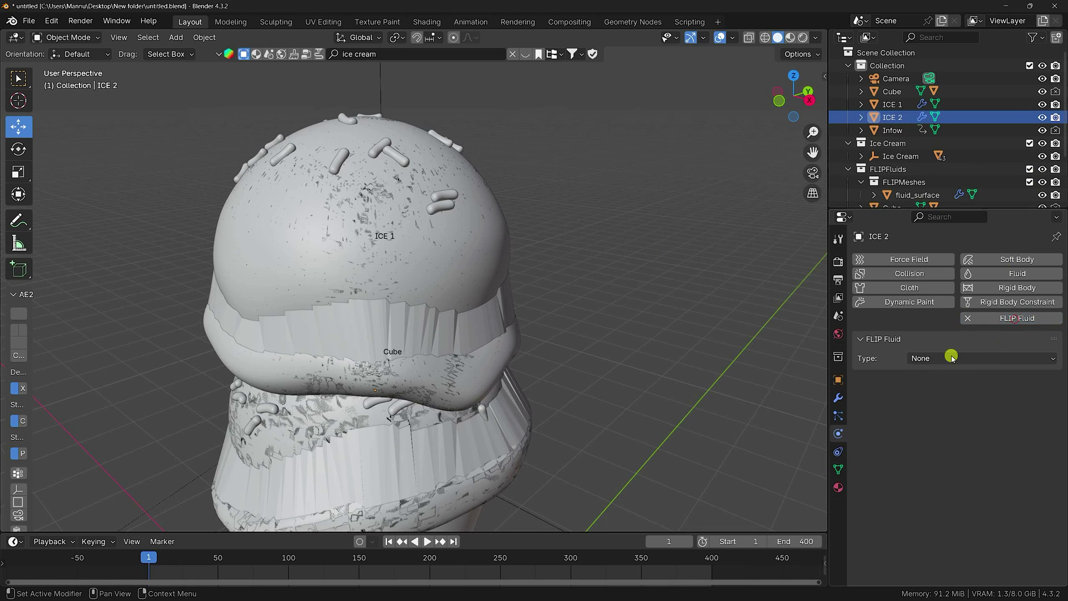
left_click(949, 356)
left_click(938, 416)
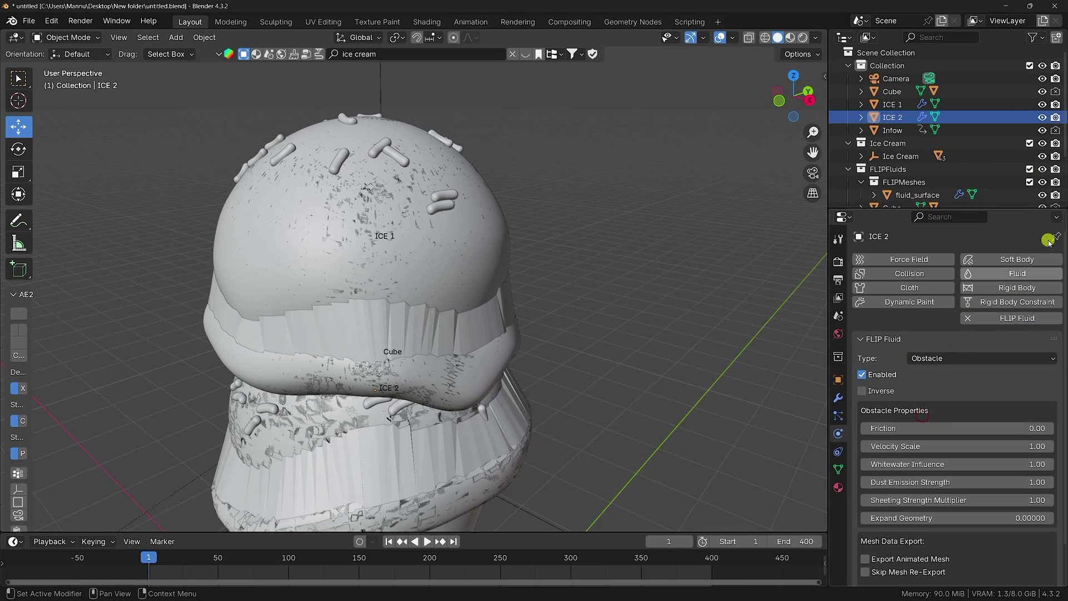
Step: Hide ICE 1 and ICE 2 in the viewport and disable both in renders
left_click(1041, 105)
left_click(1042, 117)
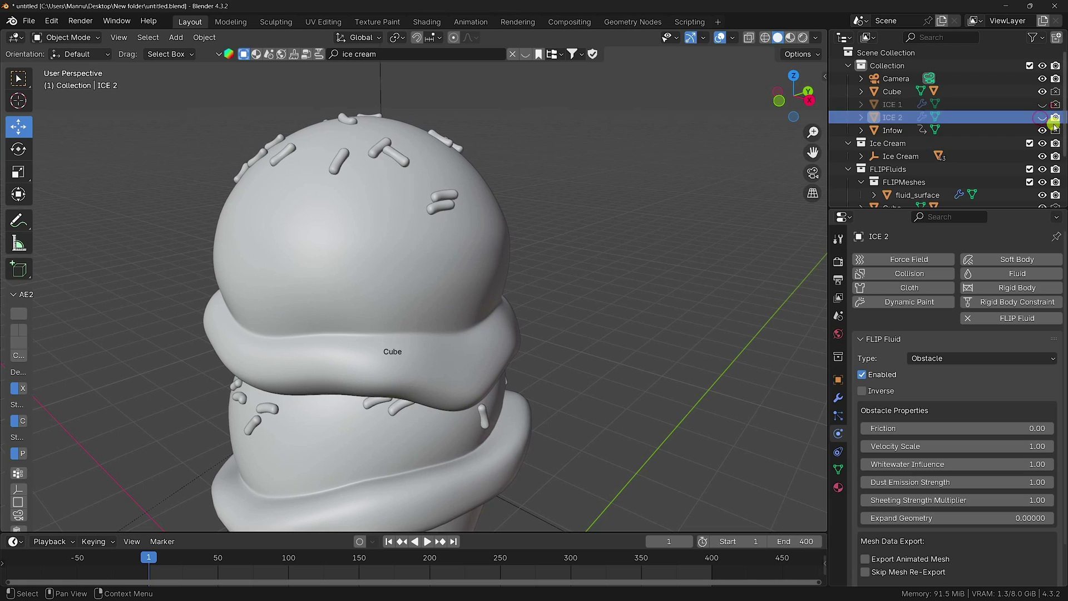
left_click(1056, 118)
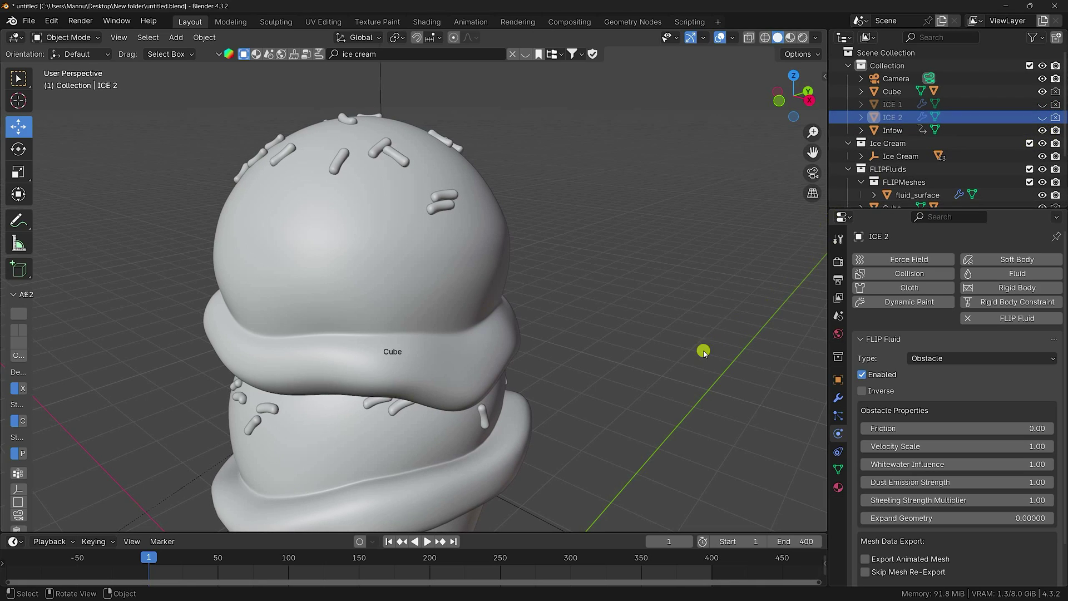
Step: In camera view, select the Cube fluid domain and start baking its simulation
key("KP_0")
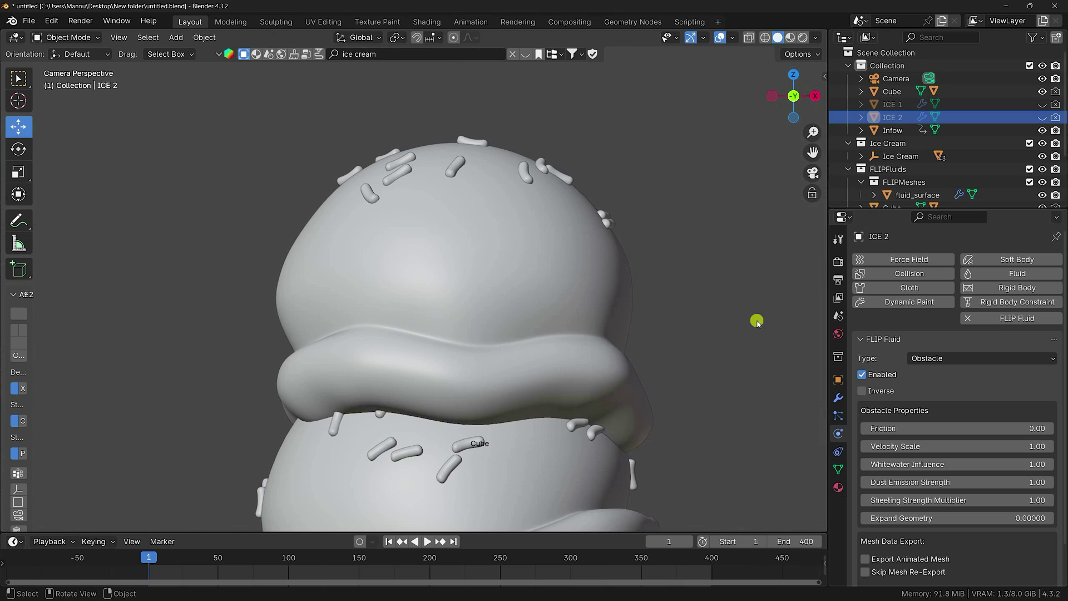
scroll(356, 234, "down", 5)
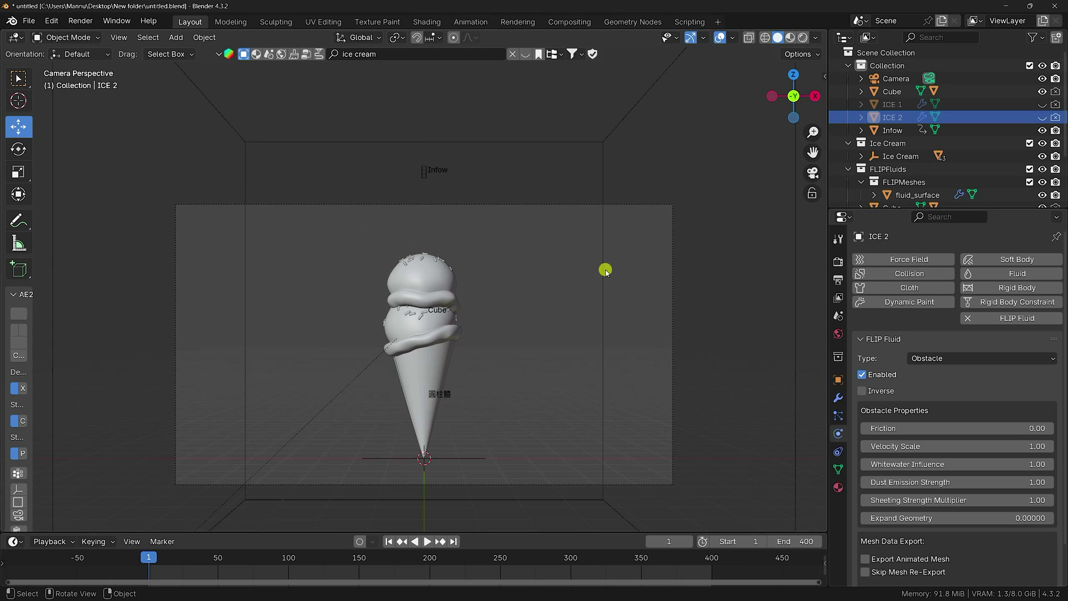
left_click(601, 271)
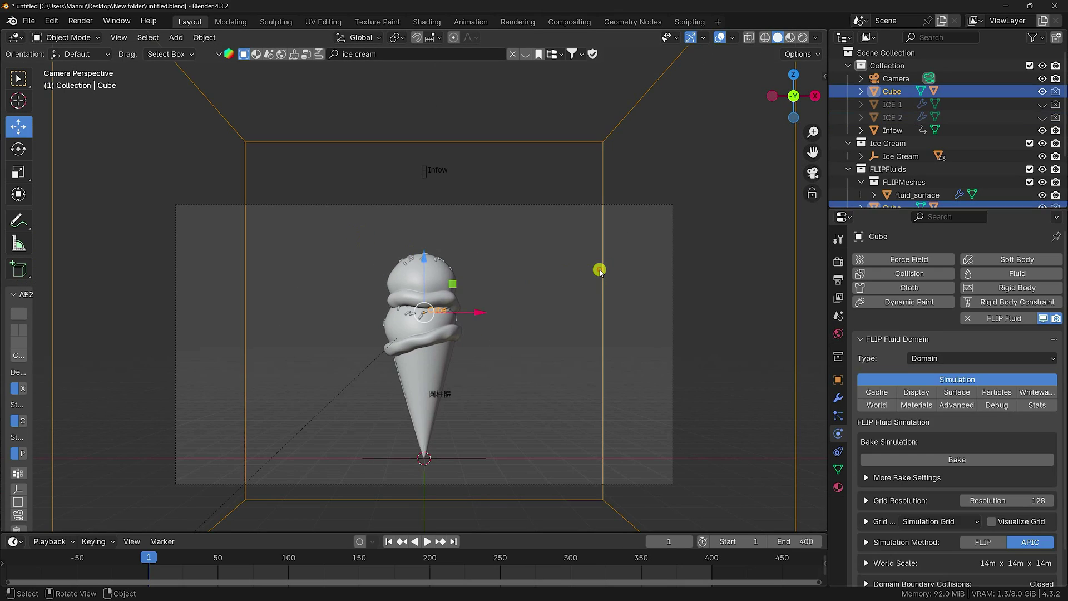
scroll(935, 457, "down", 2)
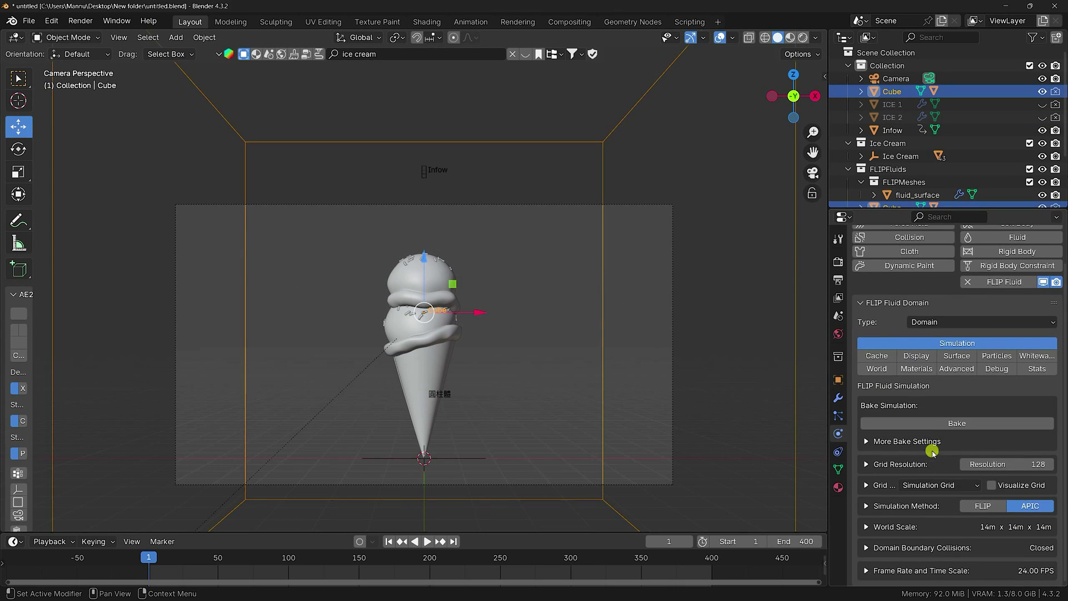
left_click(957, 423)
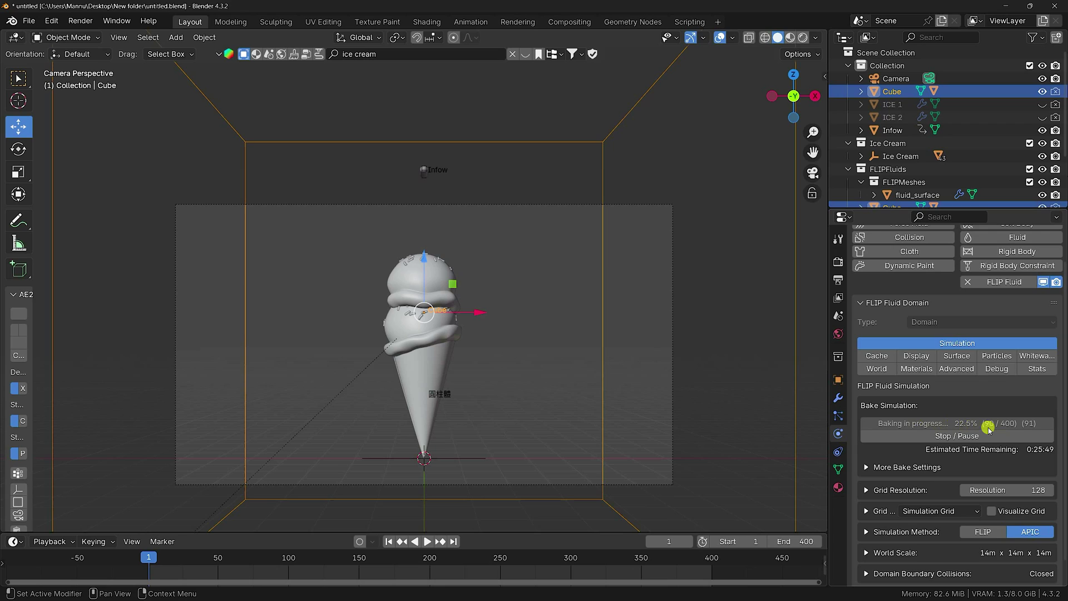
scroll(474, 375, "up", 3)
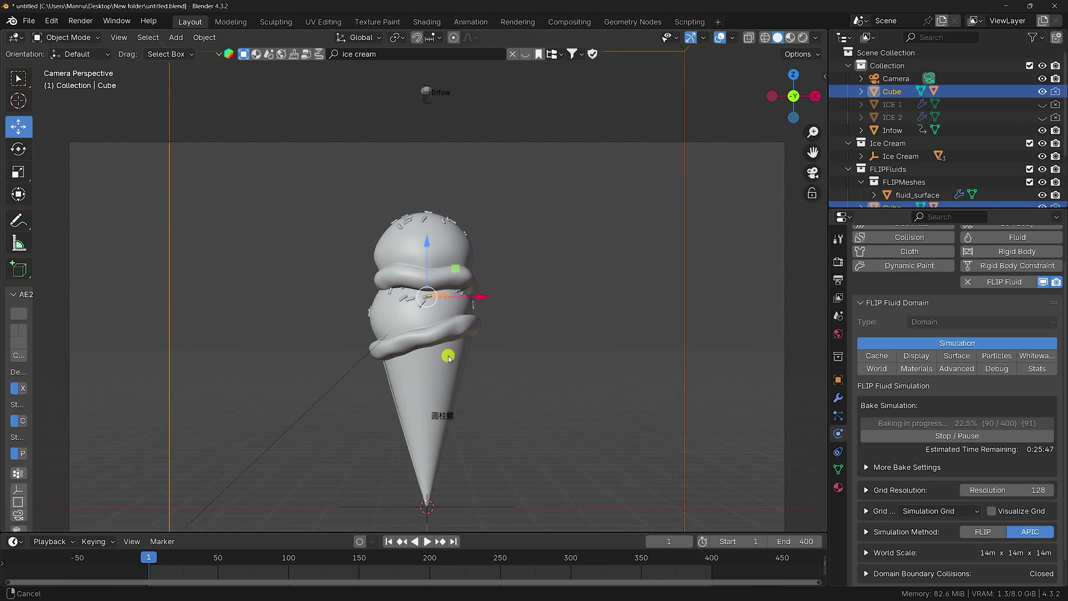
Step: Play back the baked fluid frames to check the pour over the top scoop, and return to the first frame
middle_click_drag(449, 357, 441, 341, "shift")
left_click(427, 541)
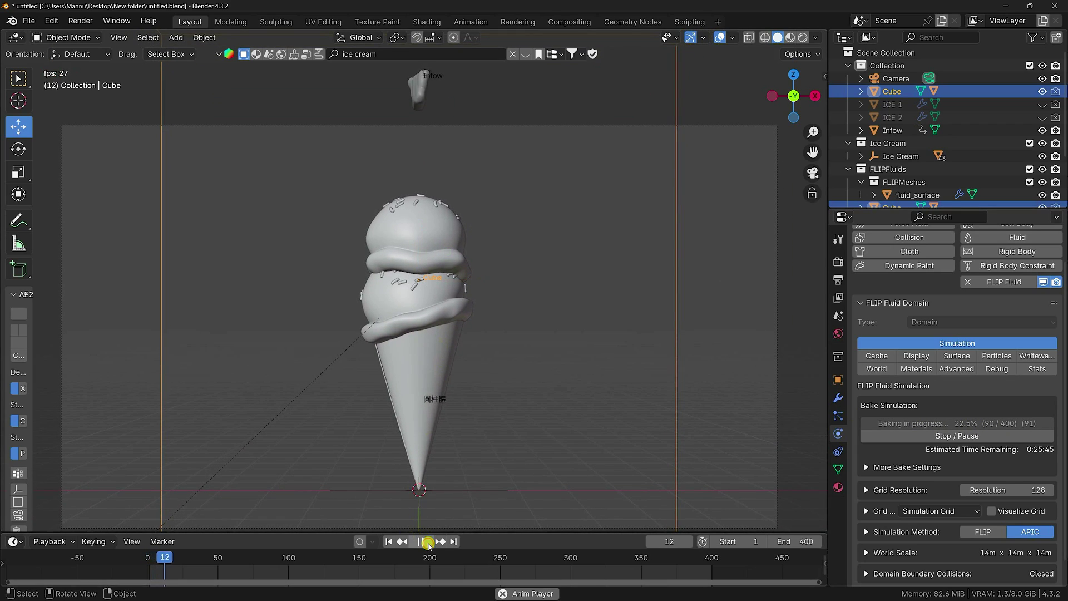
scroll(396, 203, "up", 3)
middle_click_drag(396, 202, 401, 385, "shift")
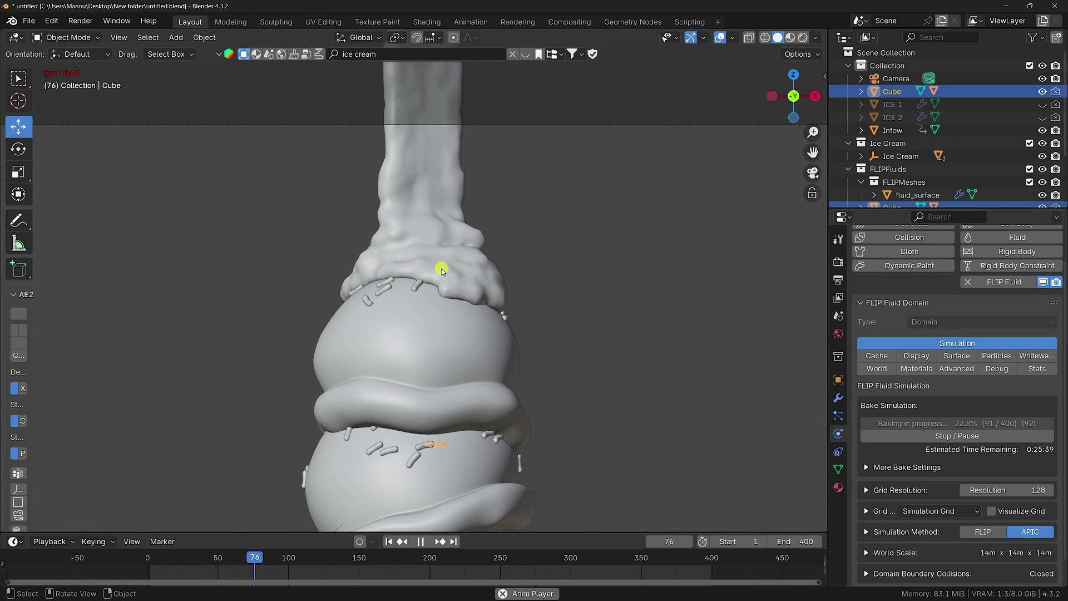
left_click(420, 543)
left_click(389, 541)
scroll(391, 486, "down", 3)
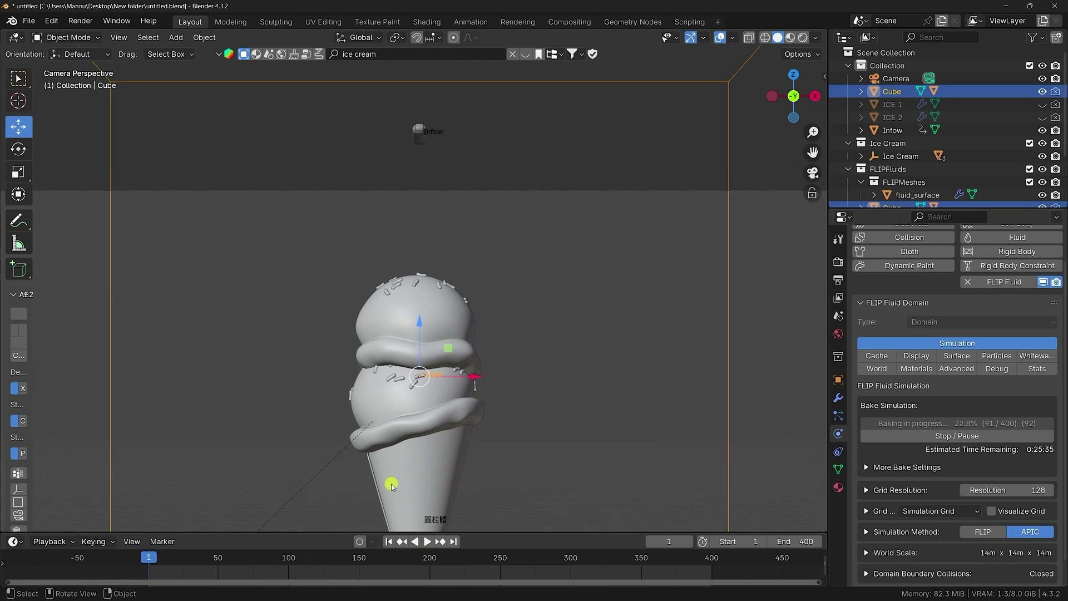
Step: Replay the baked pour from the first frame and pause the running simulation bake
left_click(427, 541)
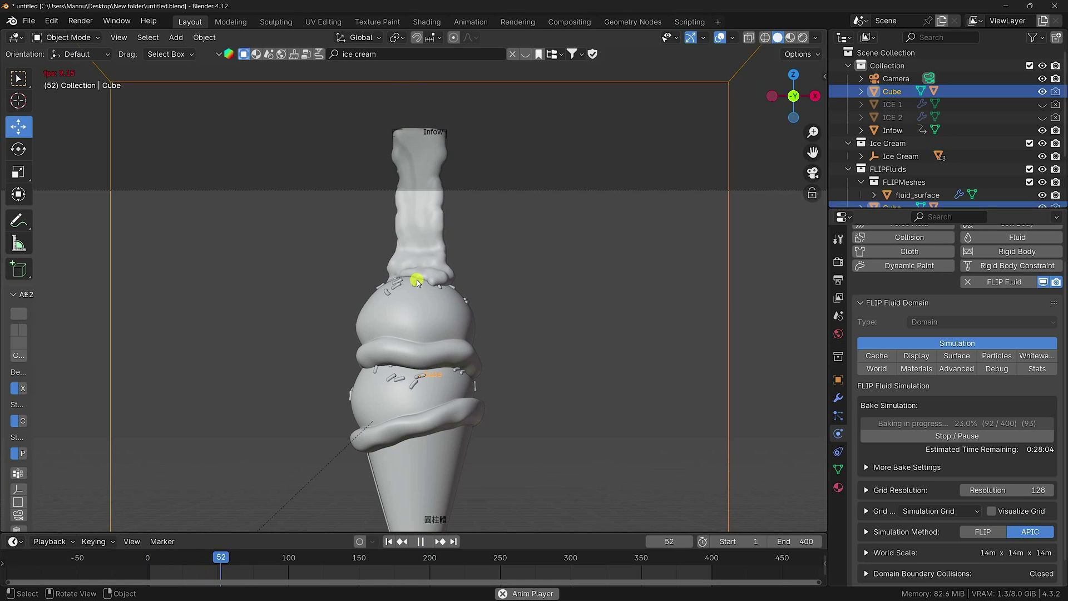
left_click(420, 542)
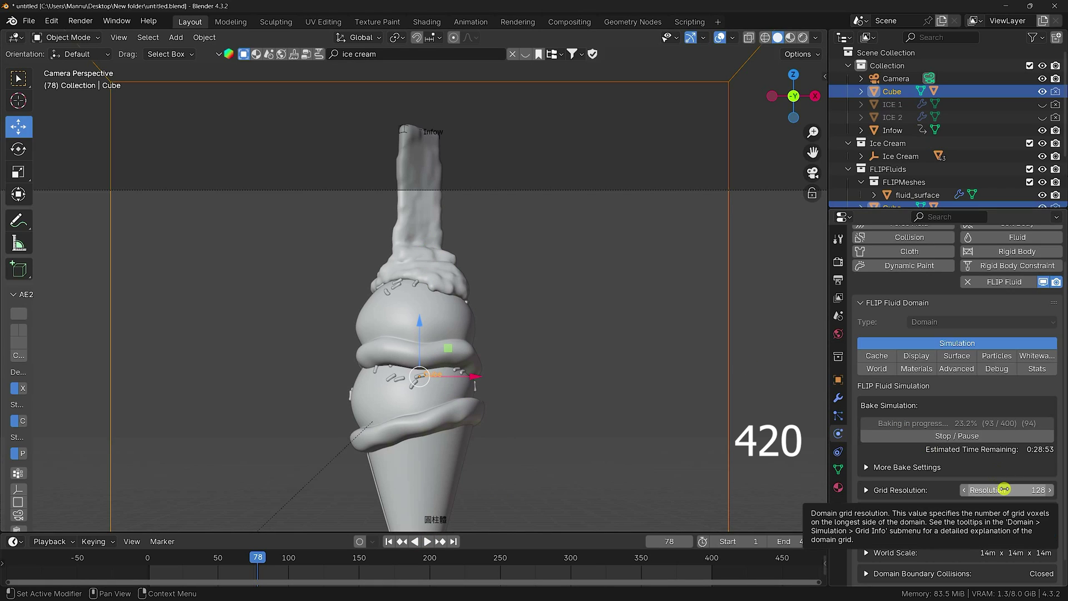
left_click(961, 437)
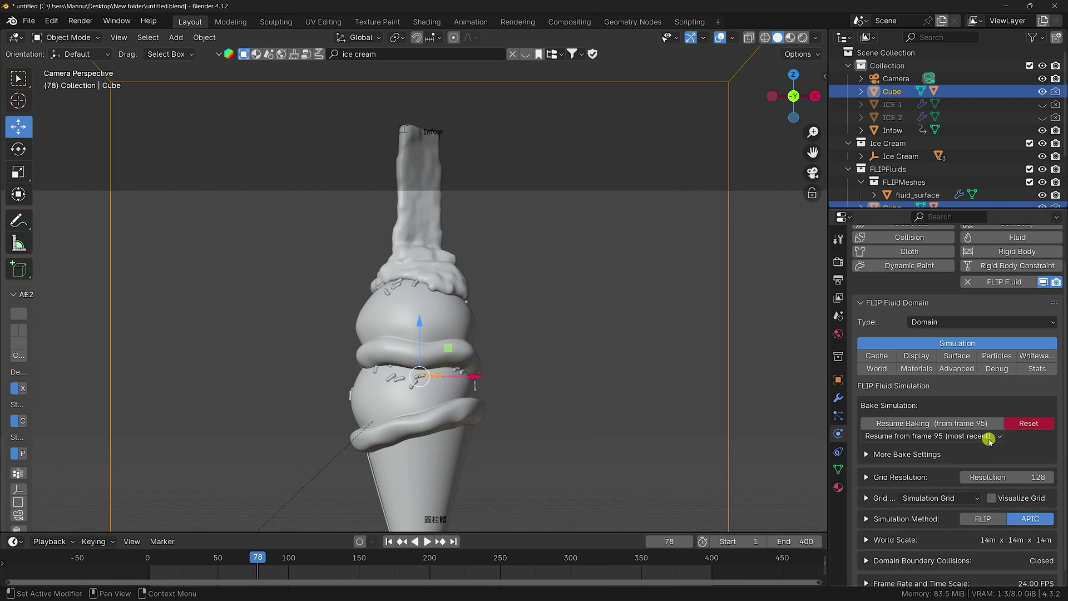
Step: Select the fluid surface mesh and set its Smooth modifier to Factor 2 and Repeat 10
left_click(838, 398)
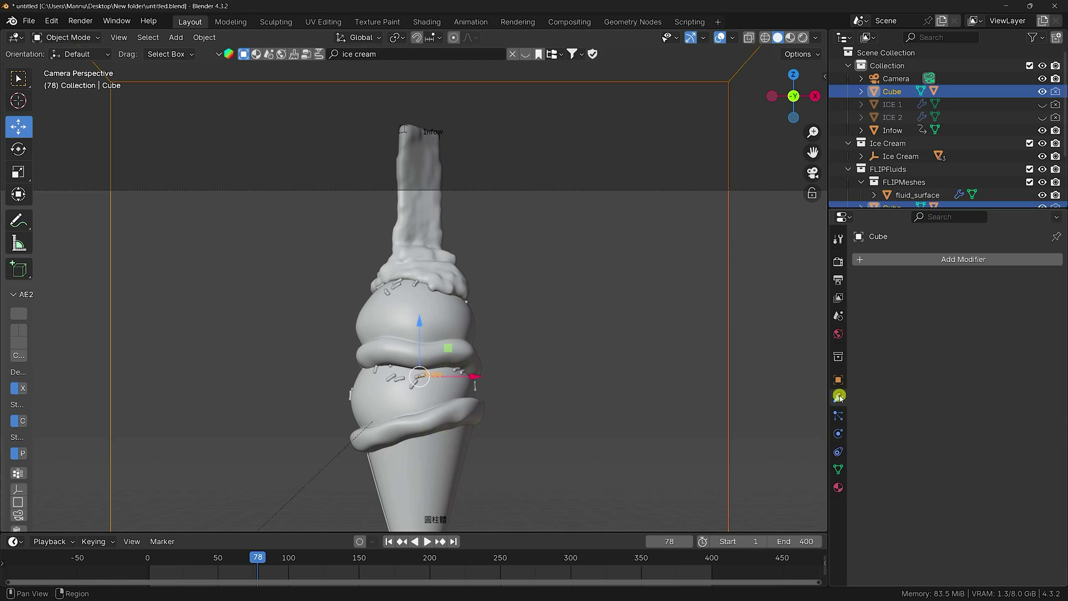
left_click(400, 226)
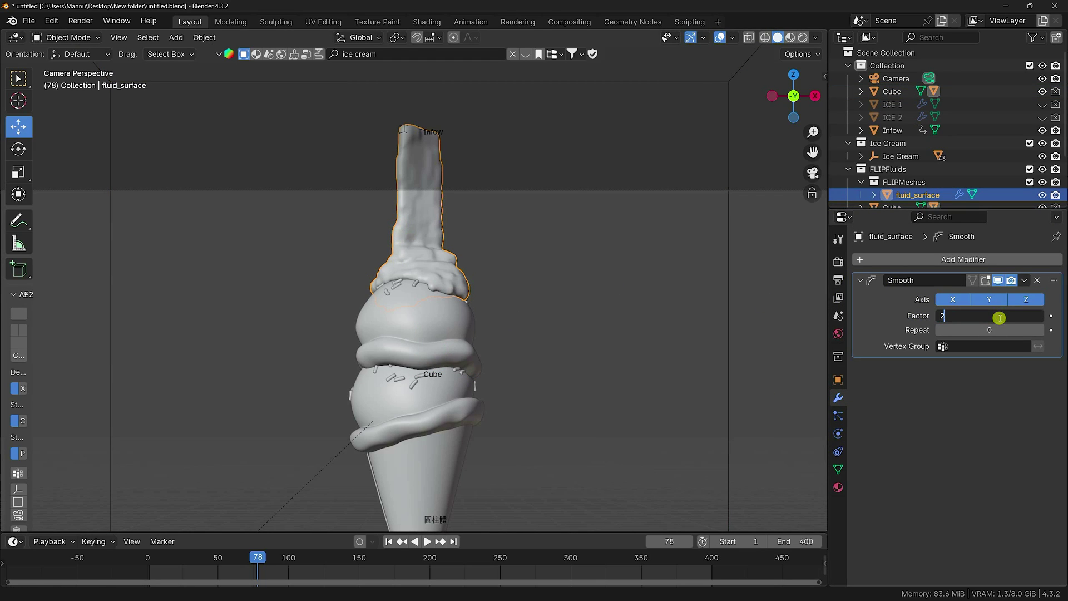
key("Return")
double_click(983, 328)
type("1")
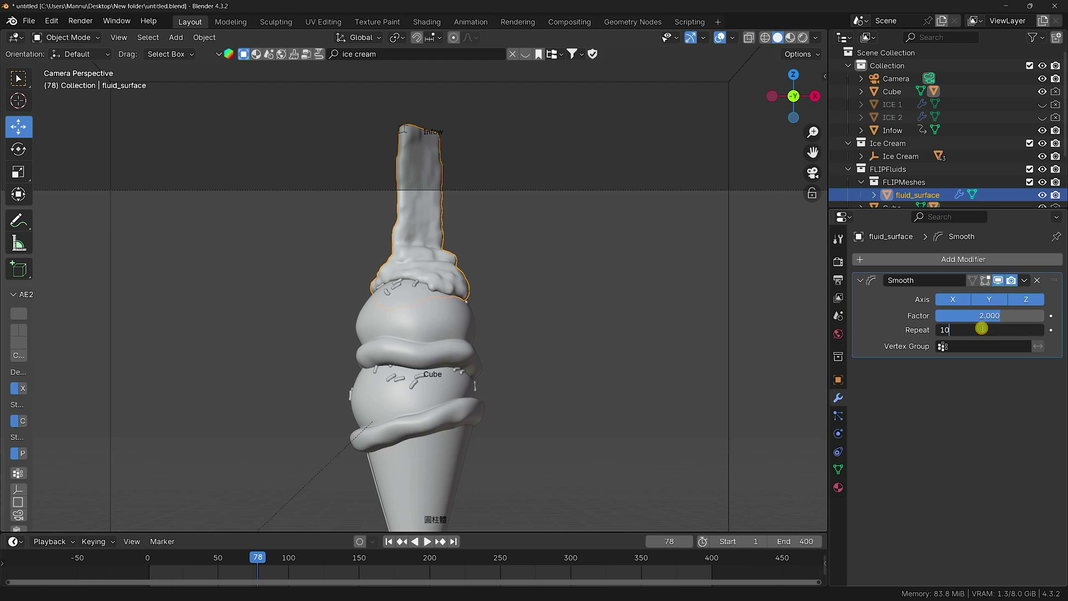
type("0")
key("Return")
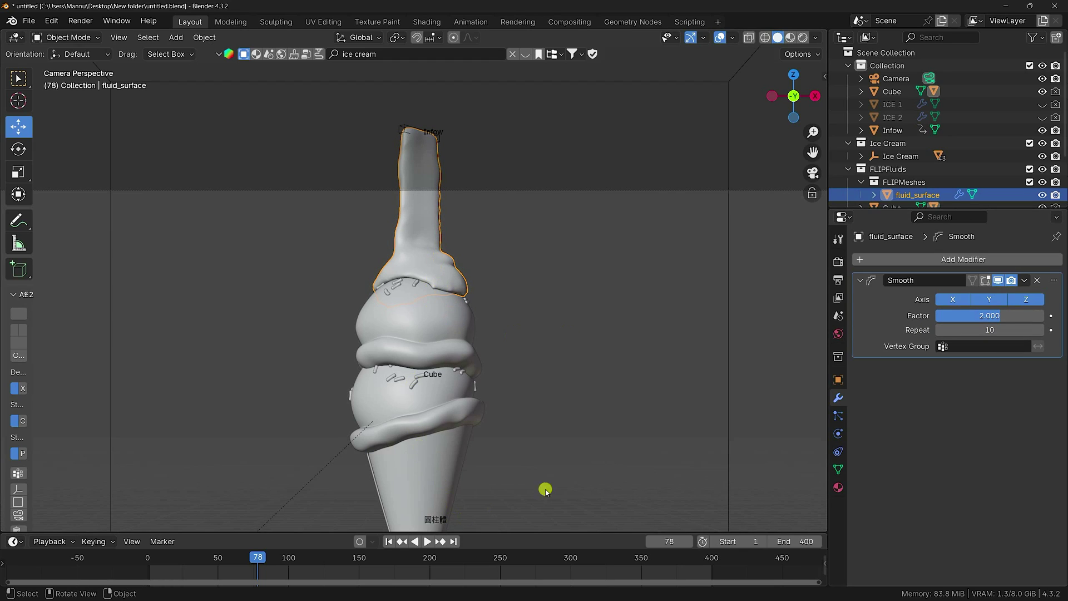
Step: Set the Smooth modifier's Factor on the fluid surface to 1
double_click(986, 315)
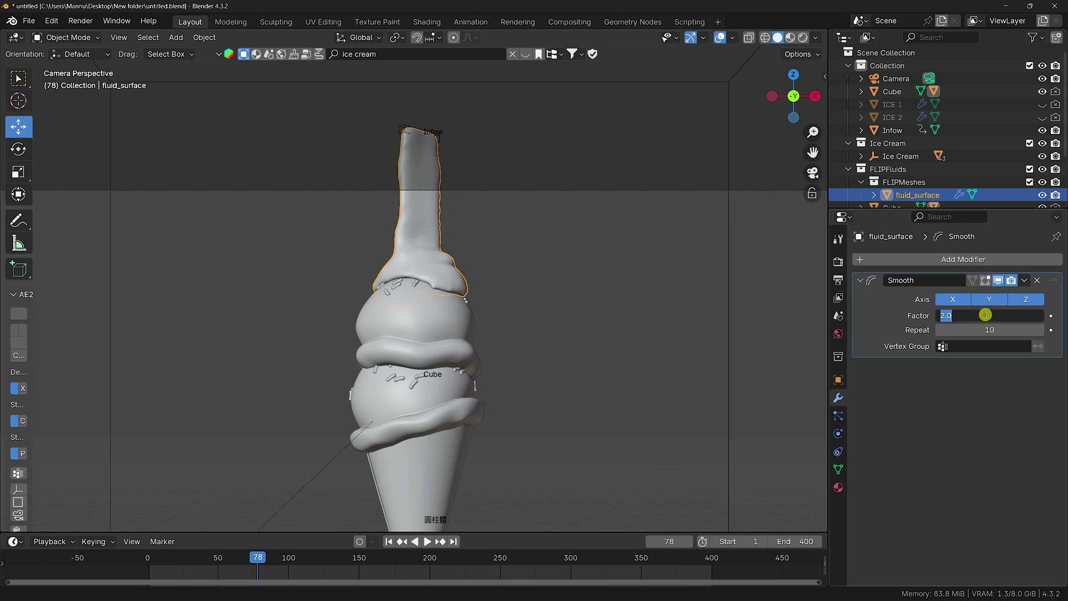
type("1")
key("Return")
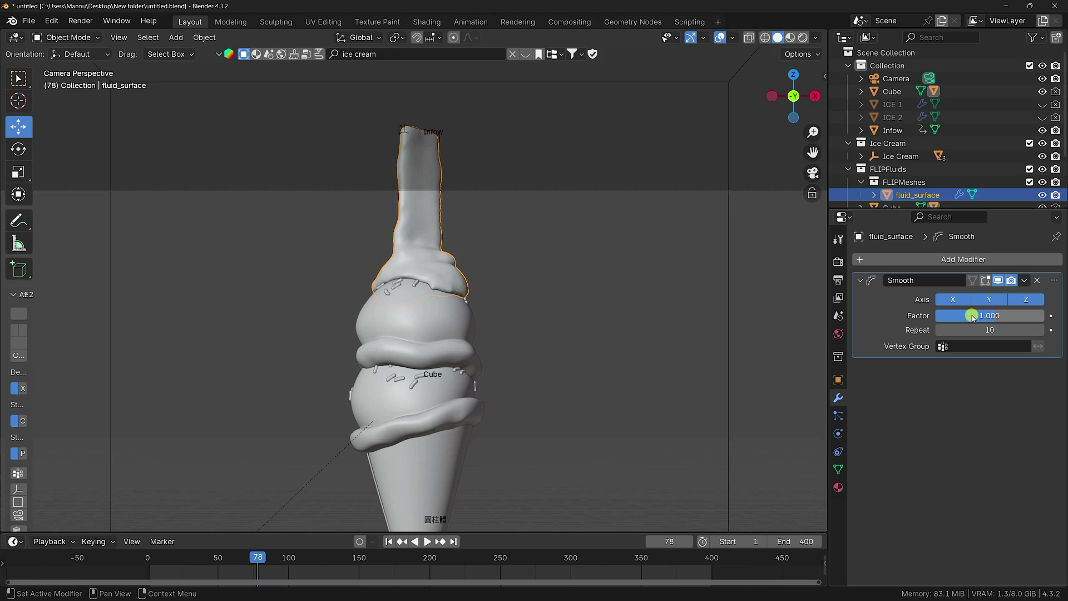
Step: Play the animation from the first frame to check the smoothed fluid surface
left_click(389, 542)
left_click(425, 541)
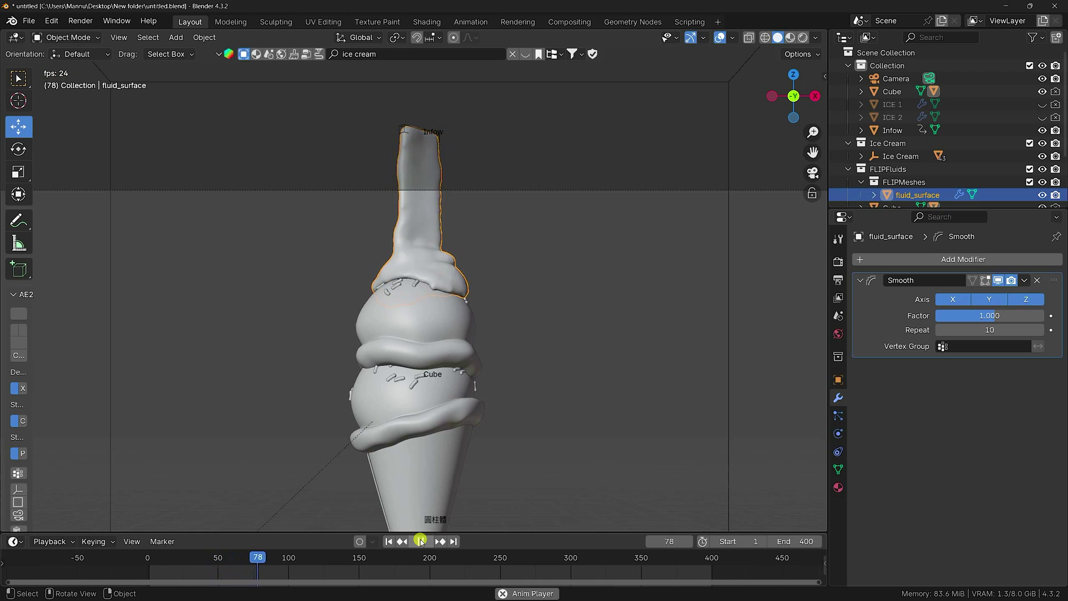
left_click(421, 542)
left_click(389, 541)
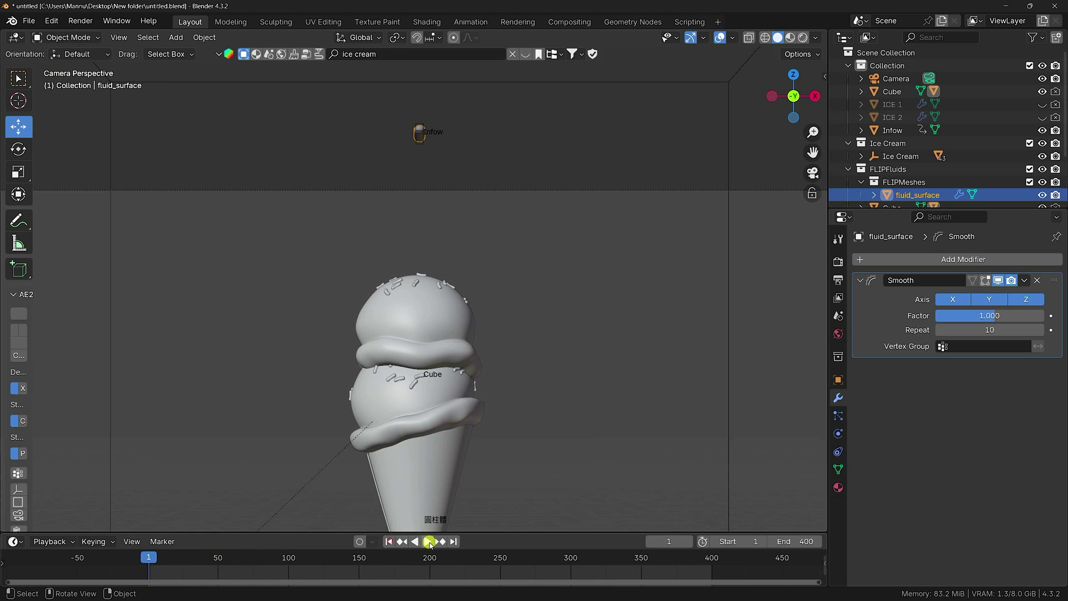
left_click(426, 542)
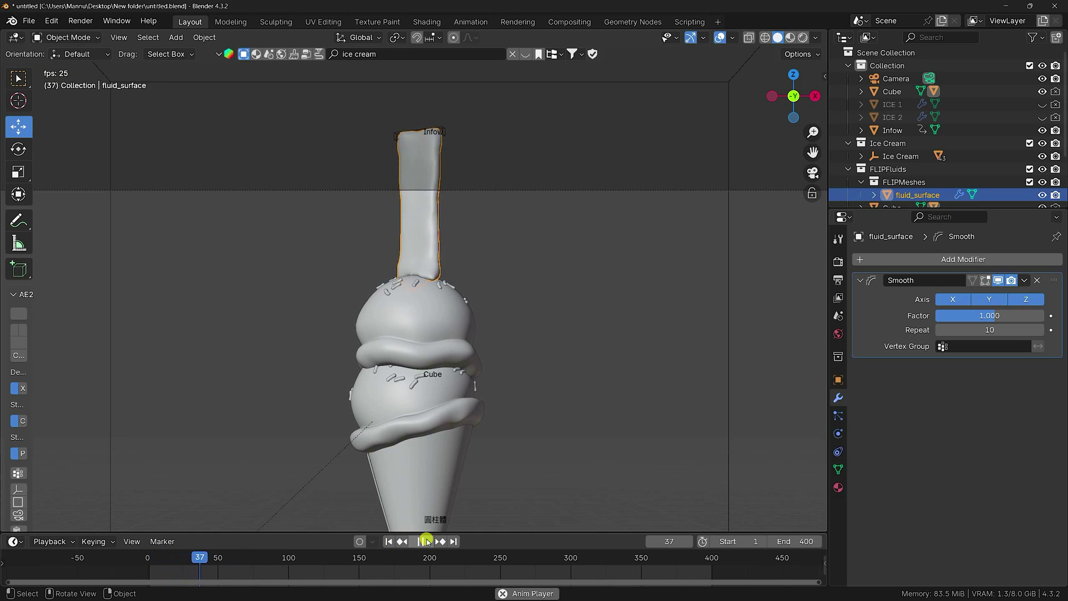
left_click(424, 541)
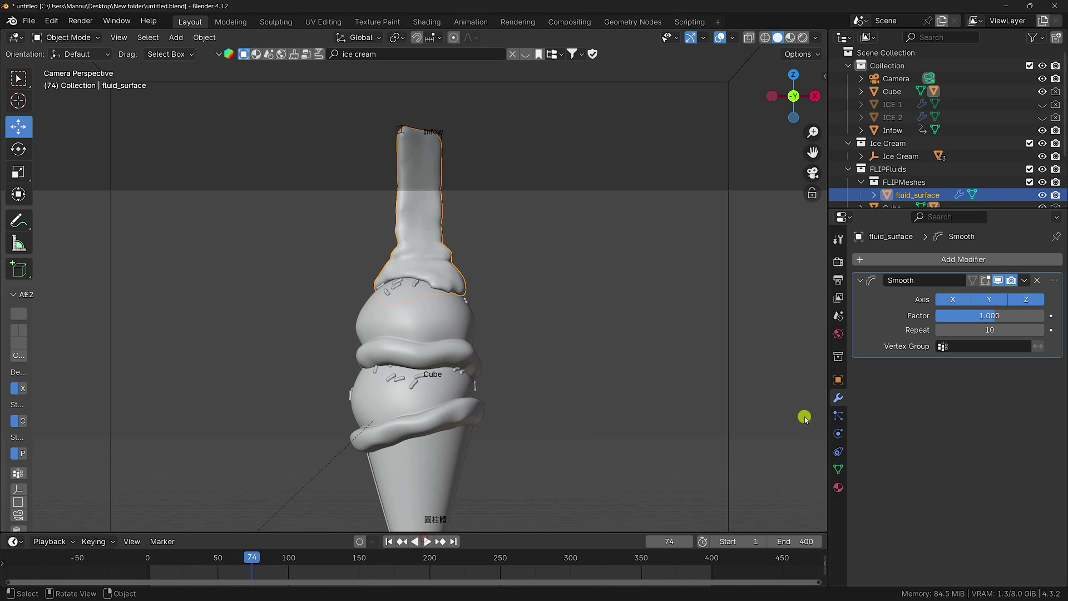
Step: Select the Cube fluid domain and view its FLIP Fluid simulation settings
left_click(838, 433)
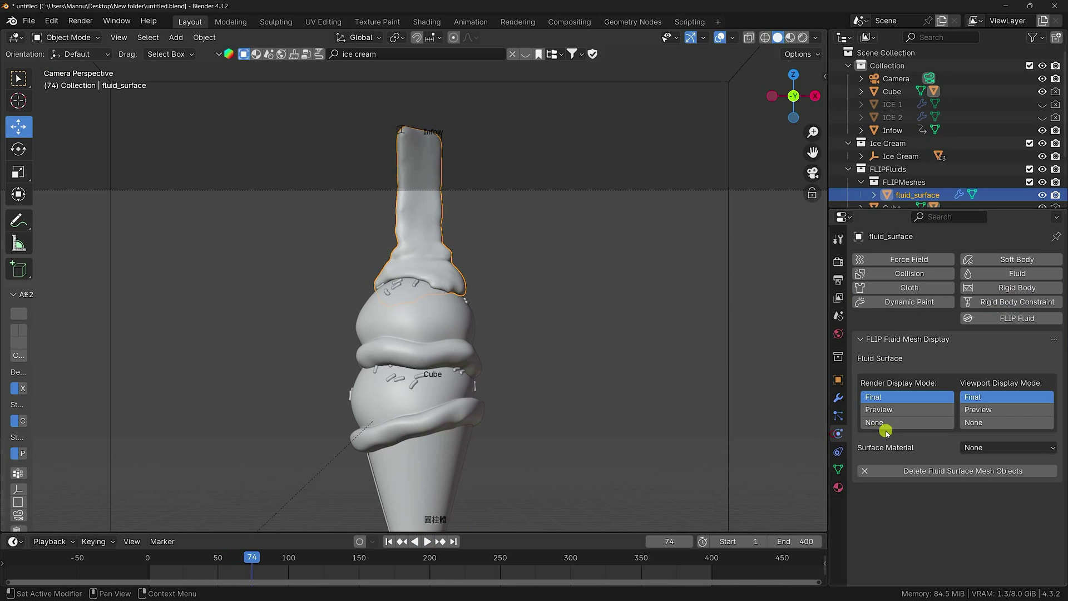
left_click(730, 307)
scroll(1026, 466, "down", 2)
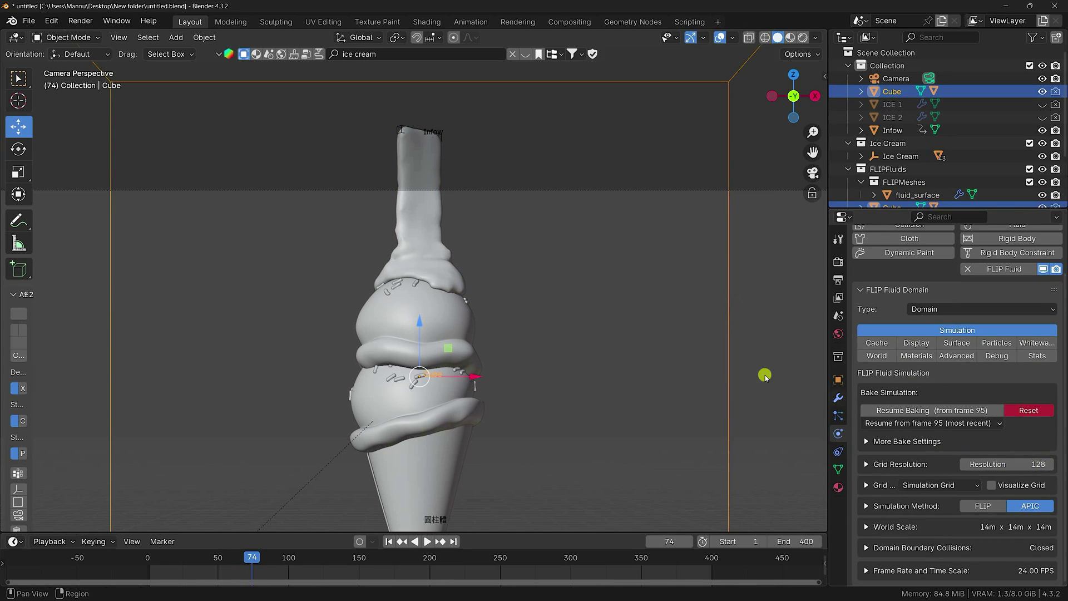
Step: Search the BlenderKit materials for "chocolate"
left_click(254, 55)
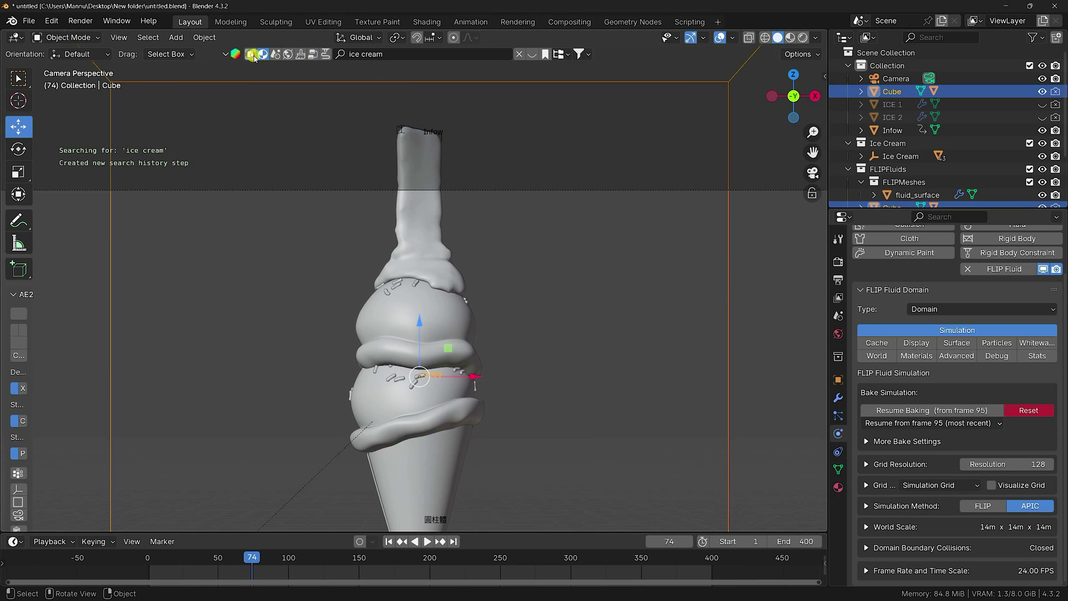
left_click(392, 55)
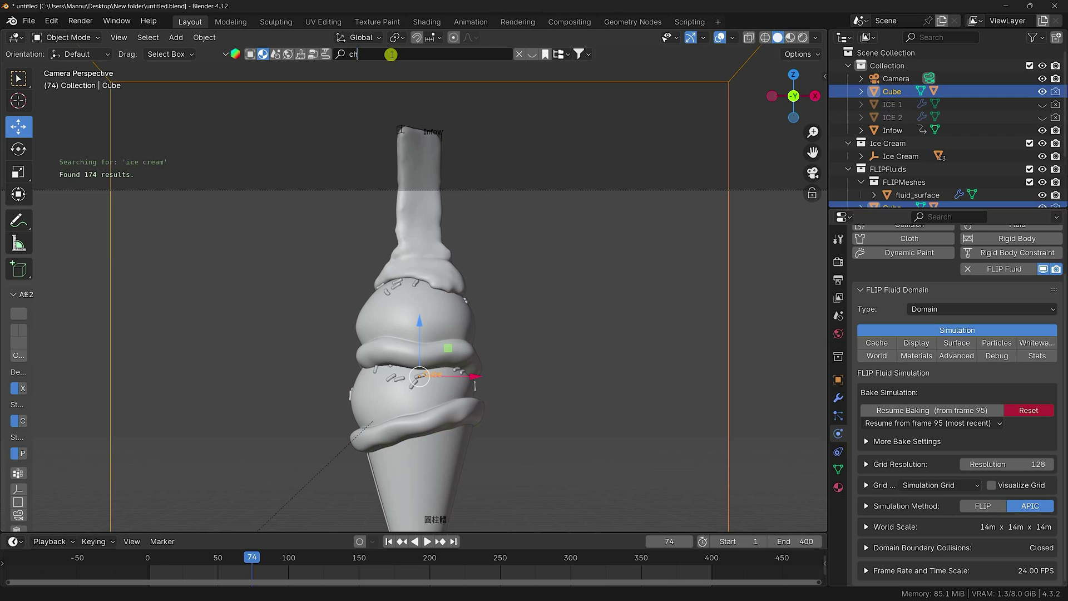
type("chocolate")
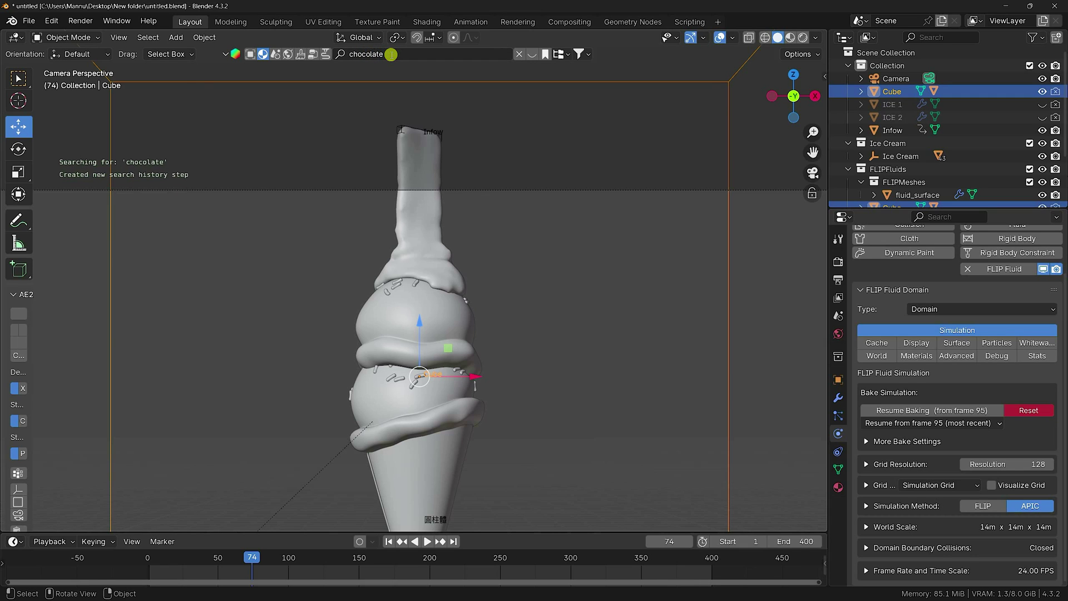
key("Return")
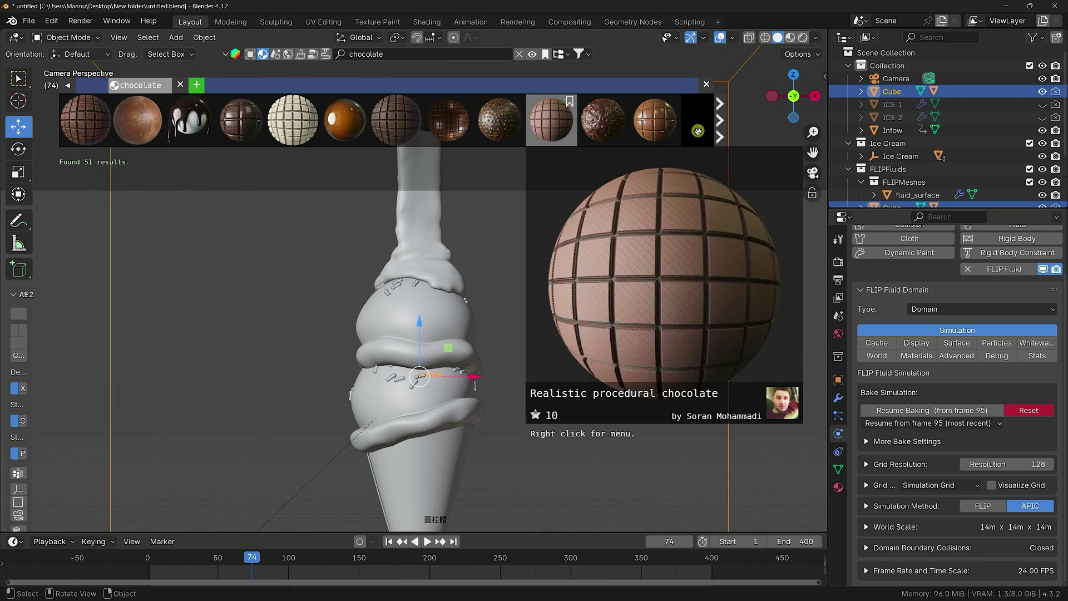
Step: Browse the chocolate material results and compare the previews of the dripping chocolate materials
left_click(722, 122)
left_click(722, 122)
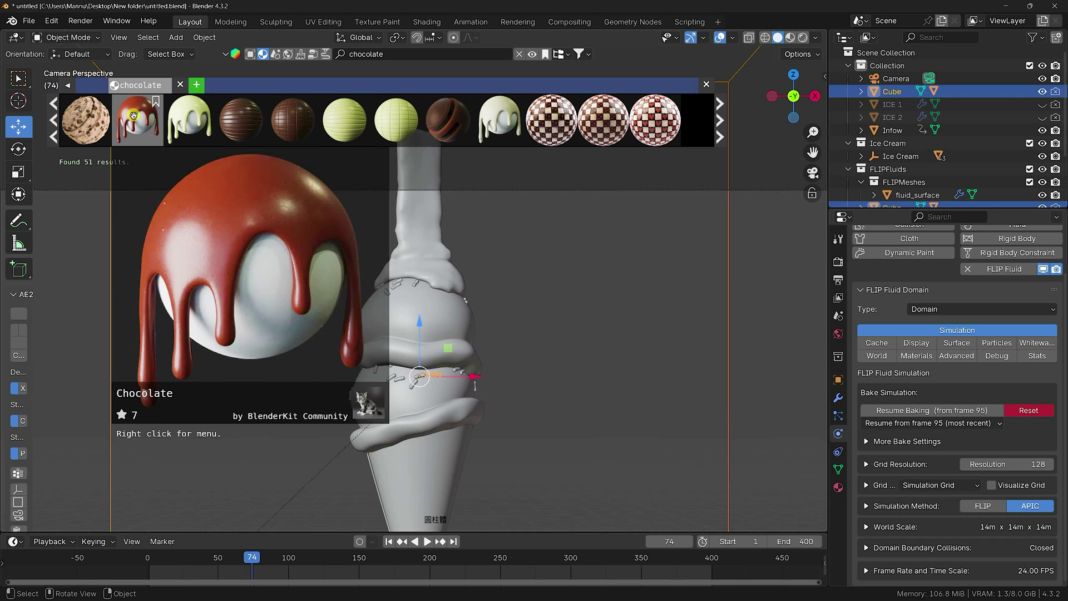
left_click(720, 129)
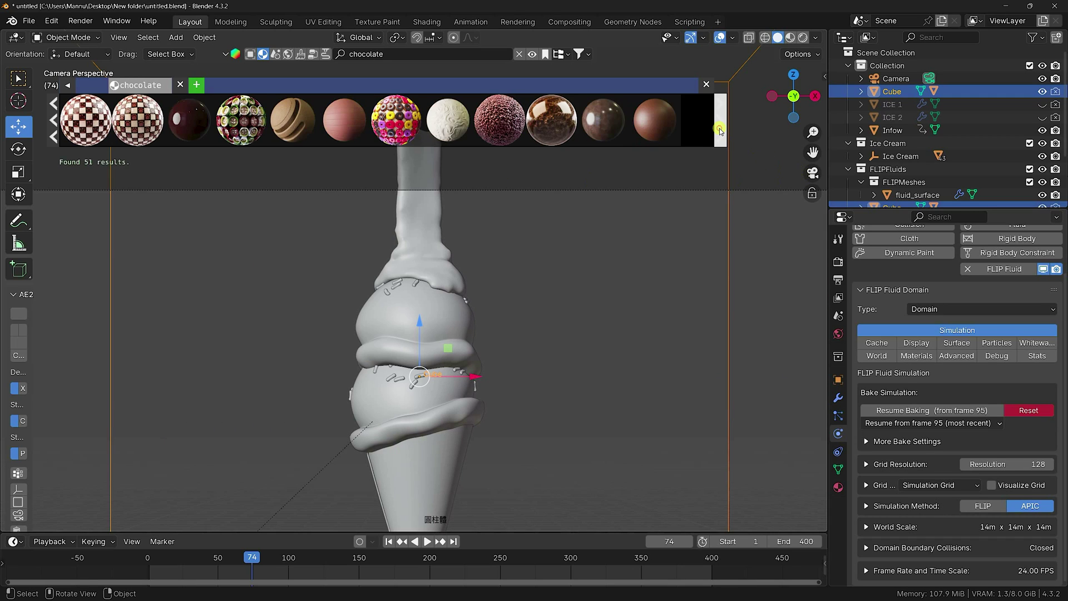
left_click(721, 129)
left_click(721, 129)
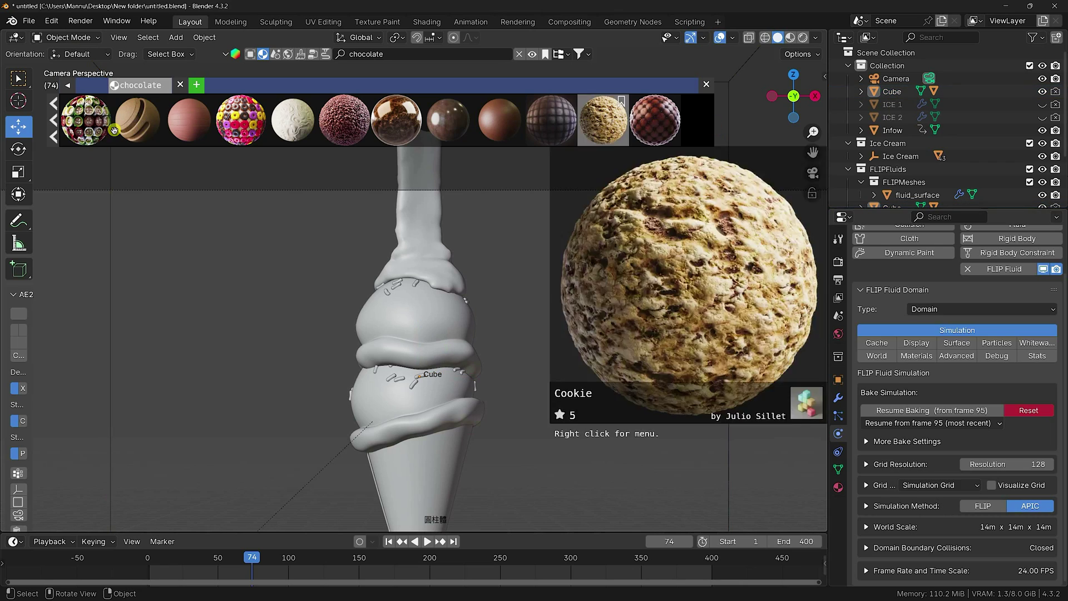
left_click(49, 119)
left_click(48, 119)
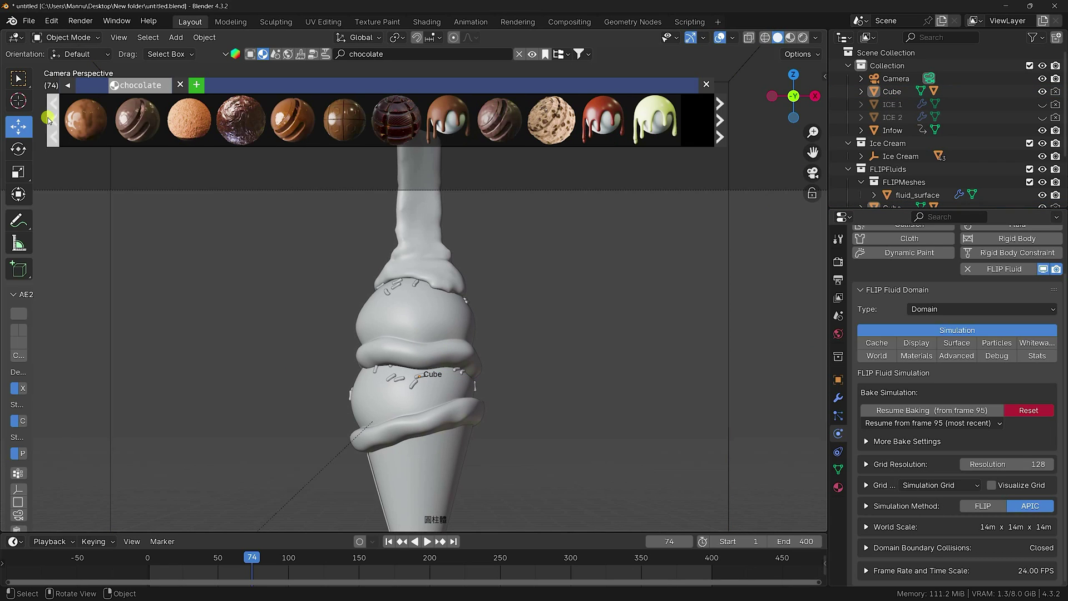
mouse_move(587, 124)
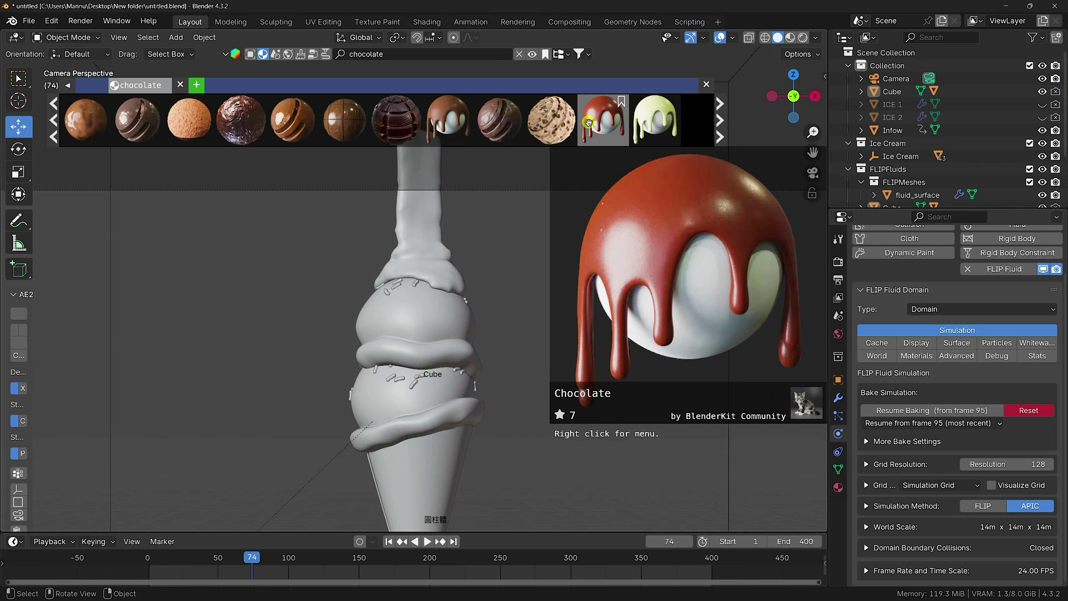
mouse_move(446, 118)
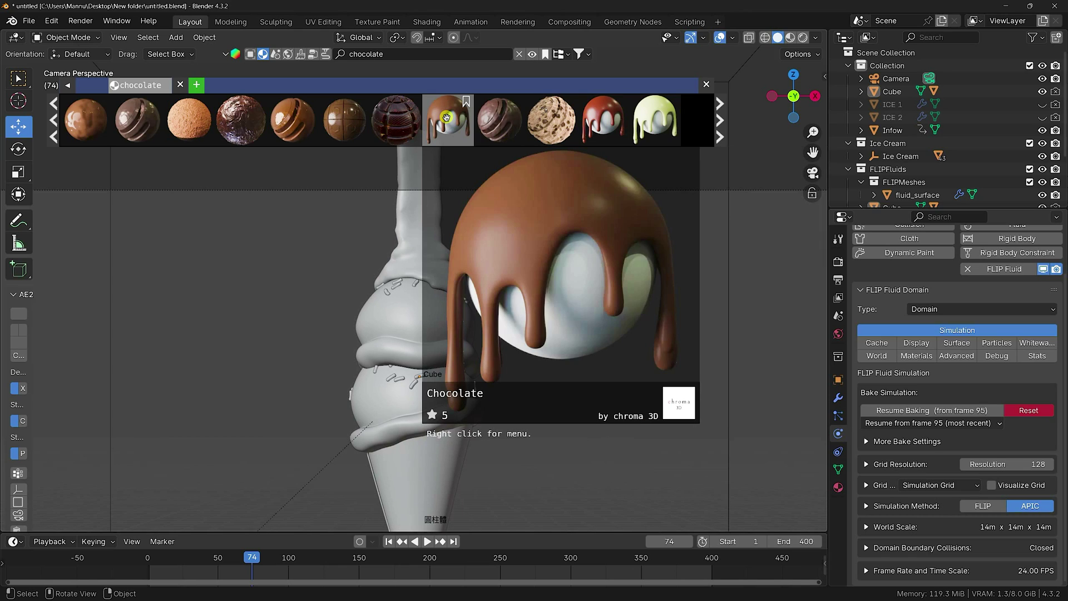
Step: Apply the brown dripping Chocolate material to the fluid surface, switch to Material Preview shading and close the asset results
left_click(420, 208)
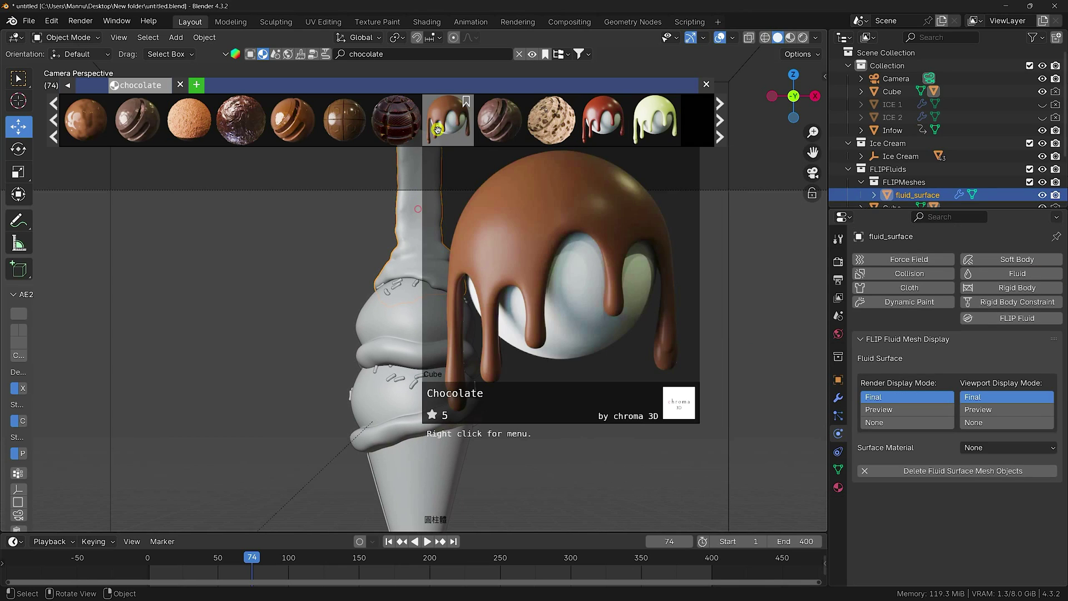
left_click(451, 124)
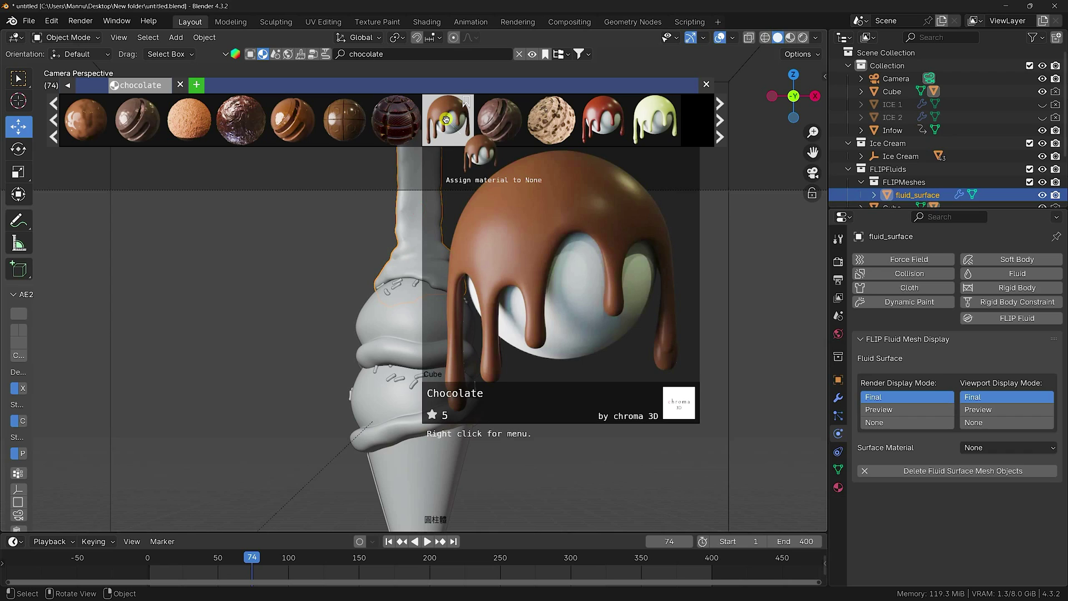
left_click(791, 38)
scroll(401, 284, "down", 4)
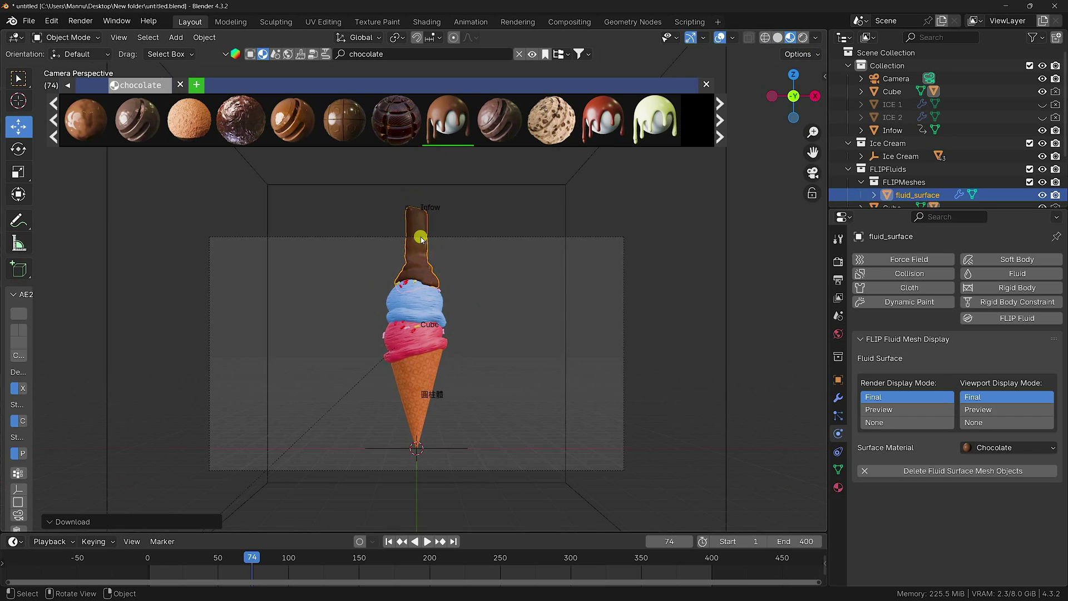
scroll(402, 285, "up", 3)
left_click(707, 84)
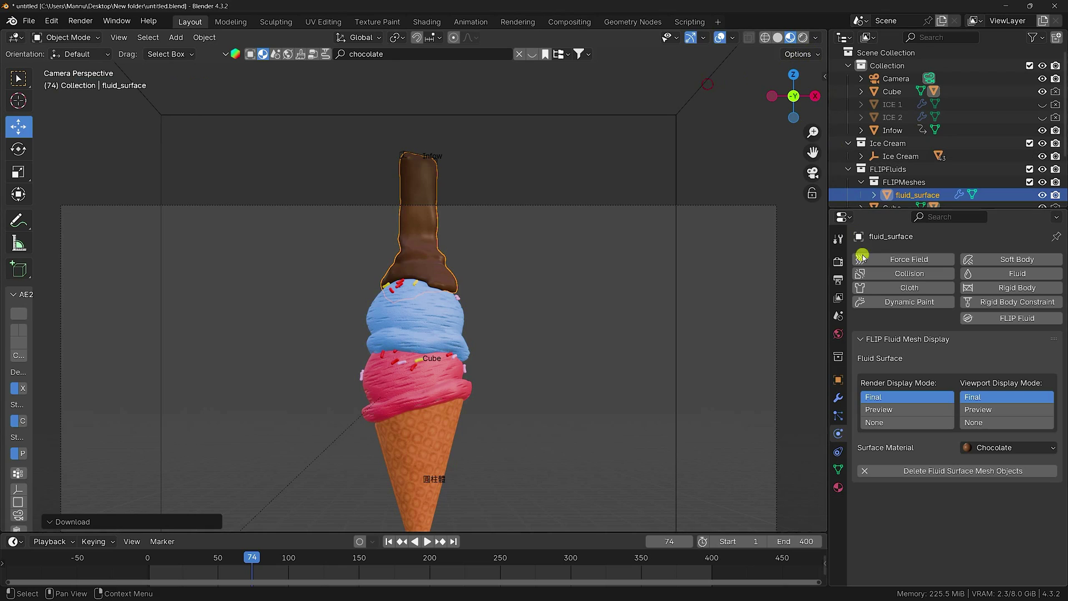
Step: Set the render engine to Cycles and its device to GPU Compute
left_click(838, 262)
left_click(985, 258)
left_click(969, 303)
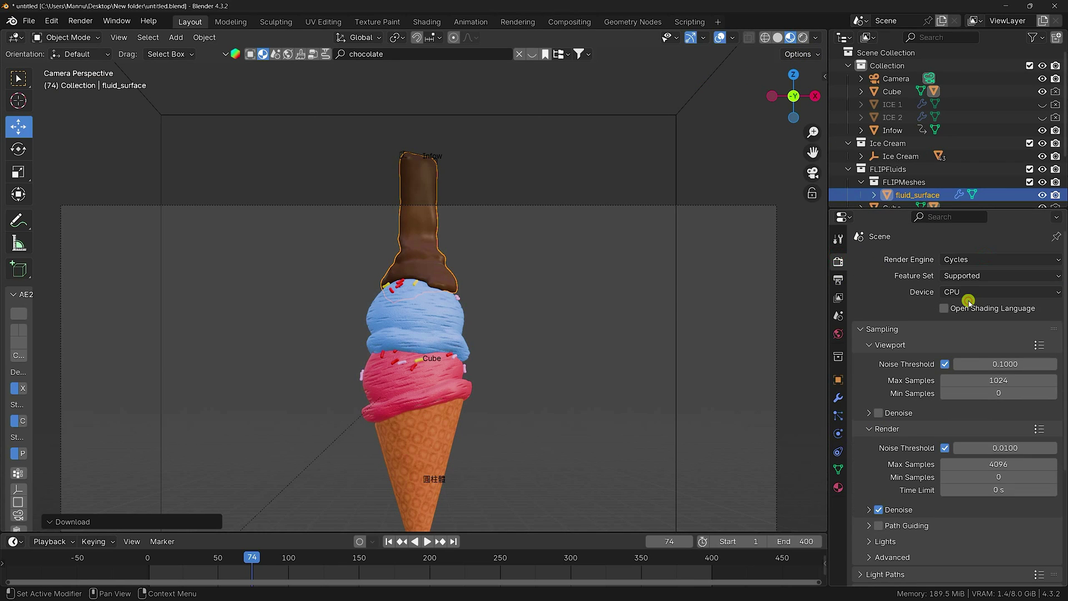
left_click(974, 291)
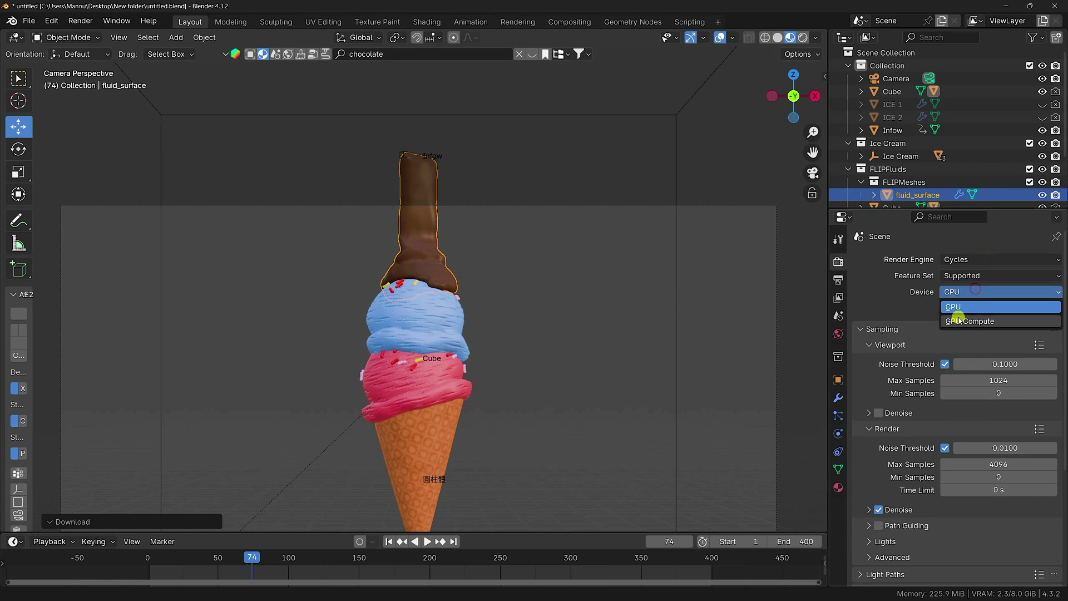
left_click(958, 317)
Step: Limit the final render's maximum samples to 256
left_click(1000, 451)
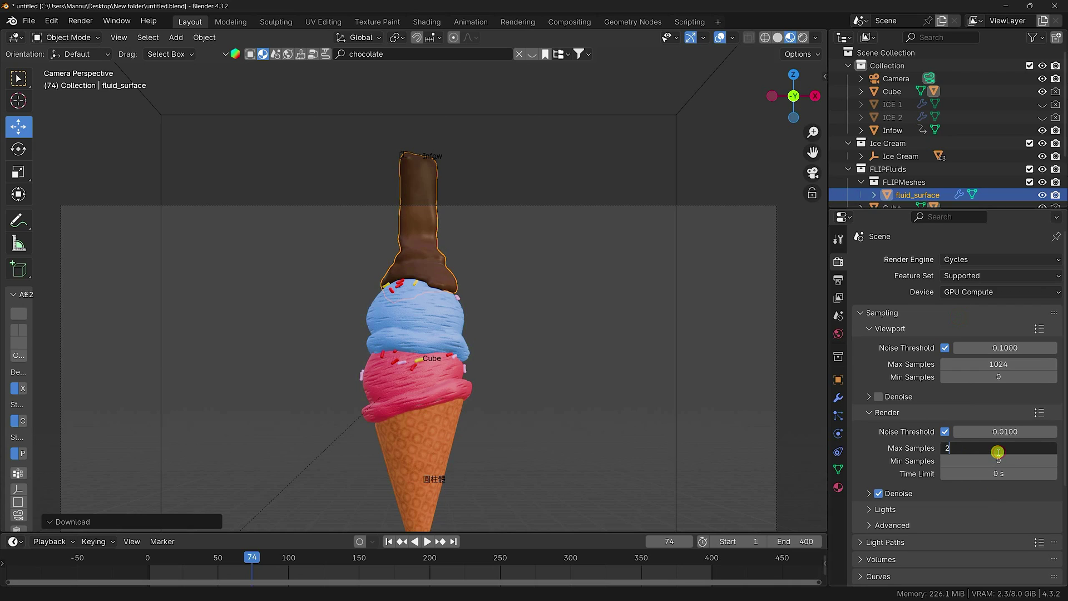
type("256")
key("Return")
Step: Use an environment texture for the world background colour and load art_studio_4k.exr from the Hdri folder
left_click(839, 334)
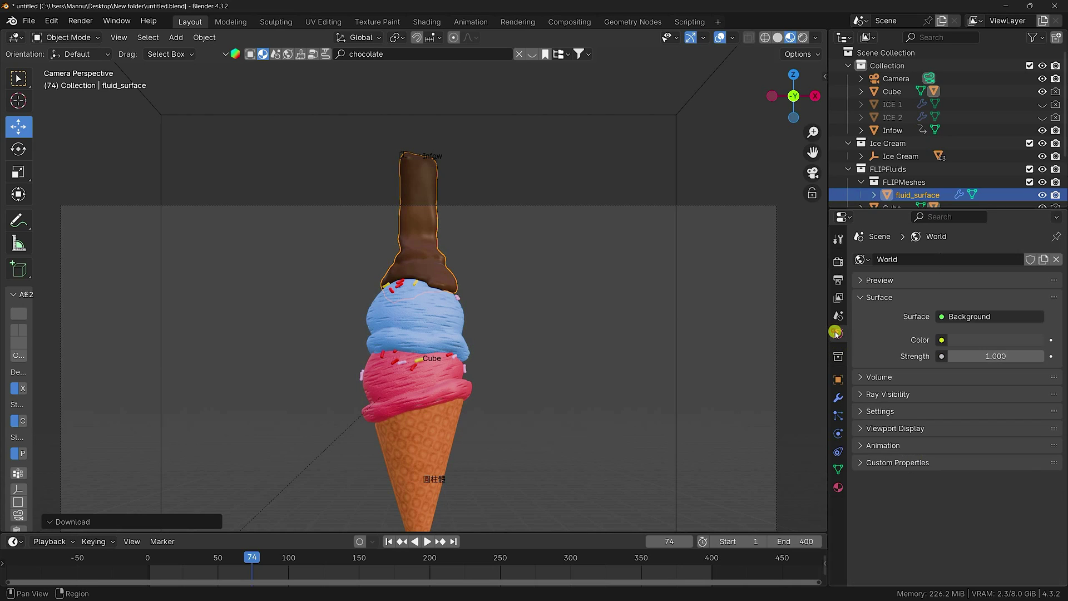
left_click(940, 340)
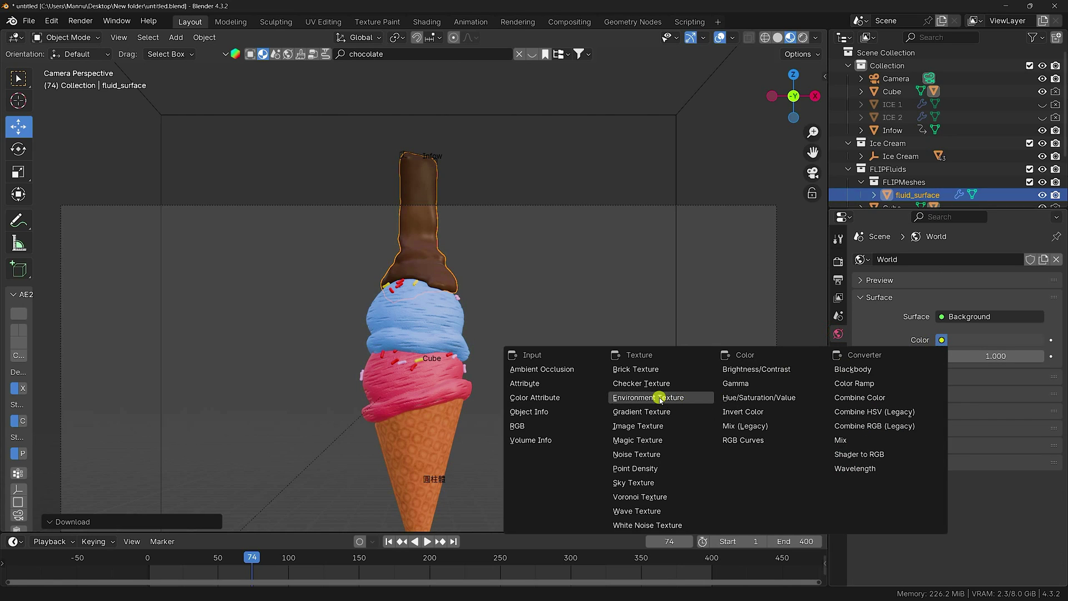
left_click(660, 399)
left_click(1039, 358)
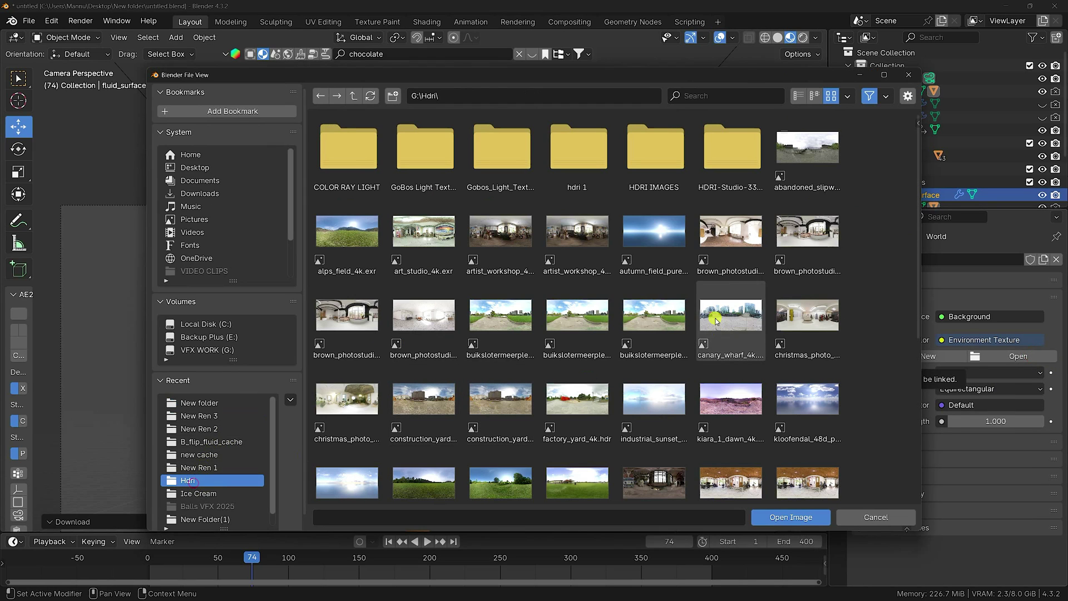
left_click(398, 234)
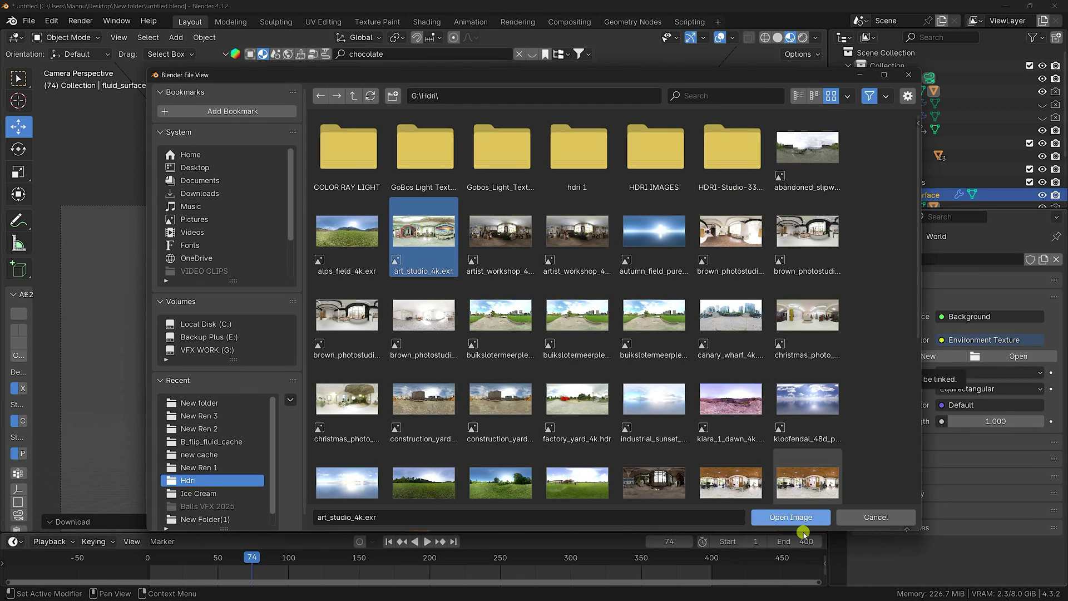
left_click(791, 517)
Step: Set the world background strength to 1.2
double_click(994, 470)
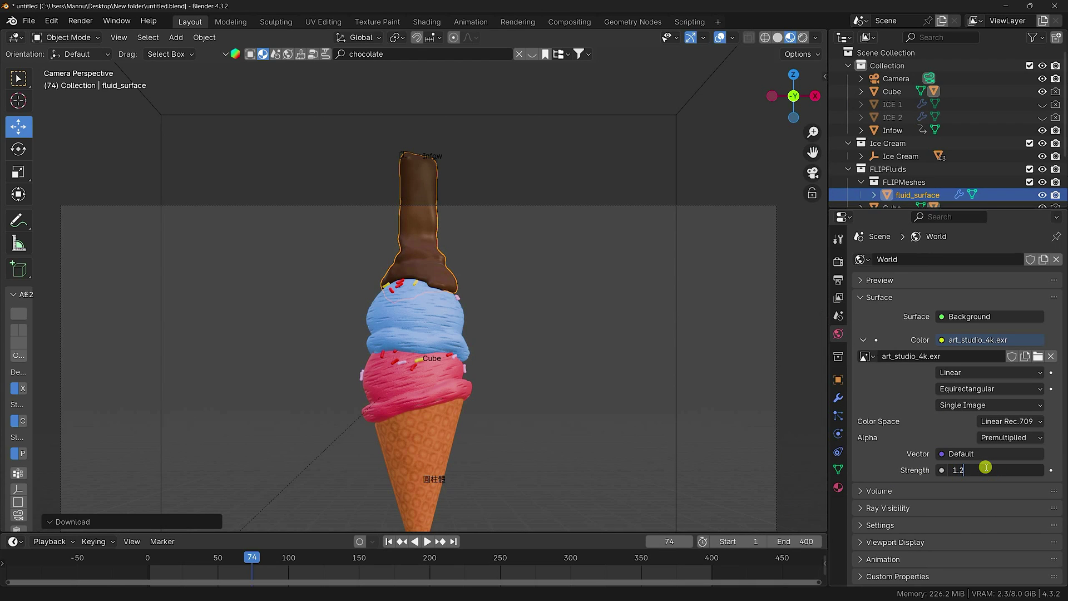
type("1.2")
key("Return")
Step: Add a plane at the origin in the main Collection and scale it up to about 8.84
middle_click_drag(295, 267, 423, 311)
left_click(889, 66)
left_click(177, 37)
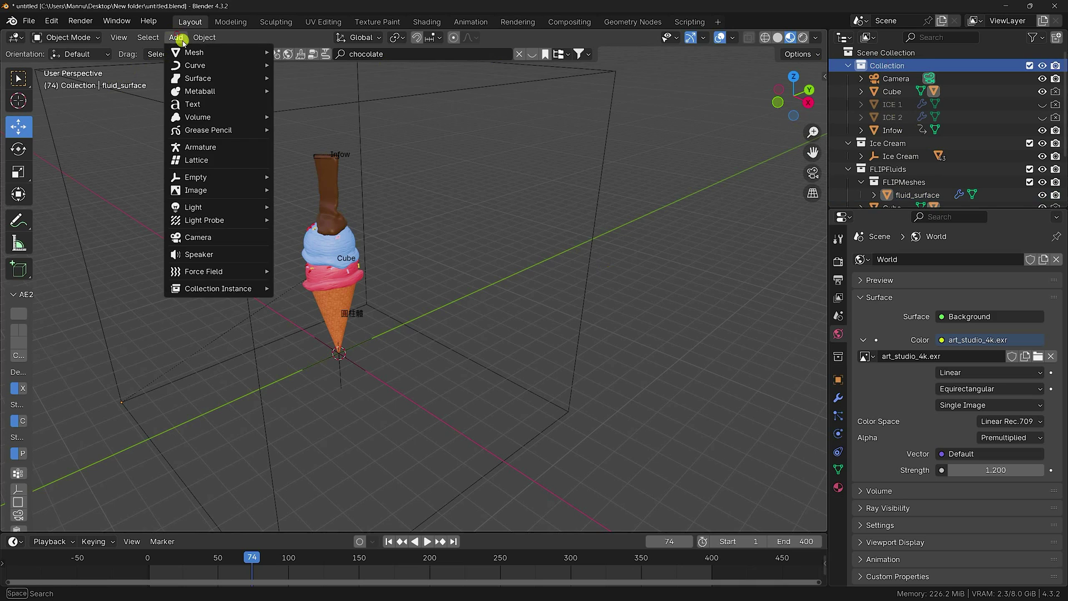
mouse_move(245, 53)
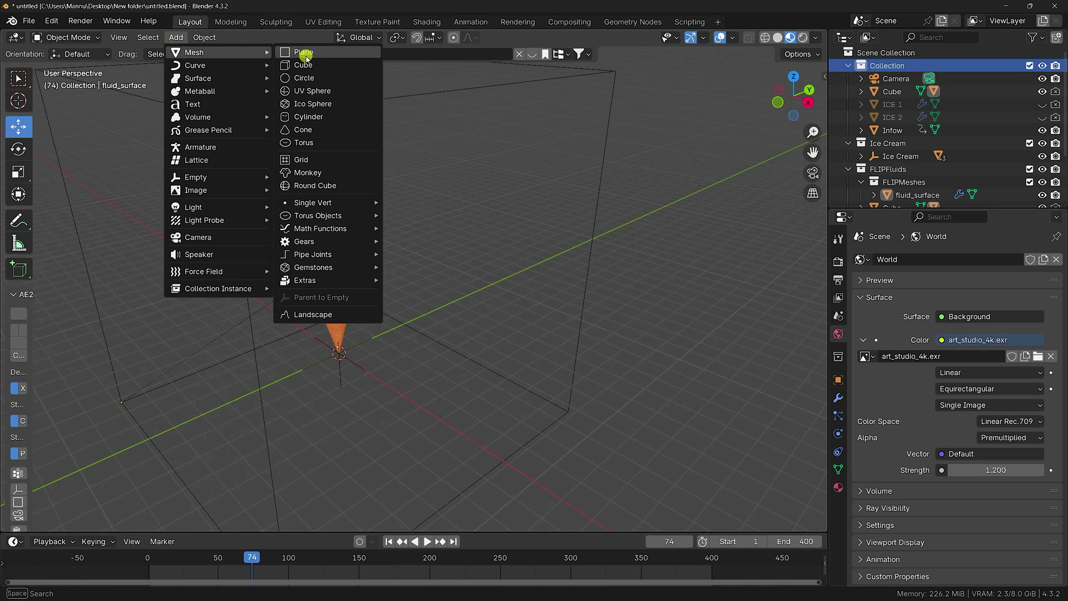
left_click(305, 55)
key("s")
left_click(661, 113)
key("s")
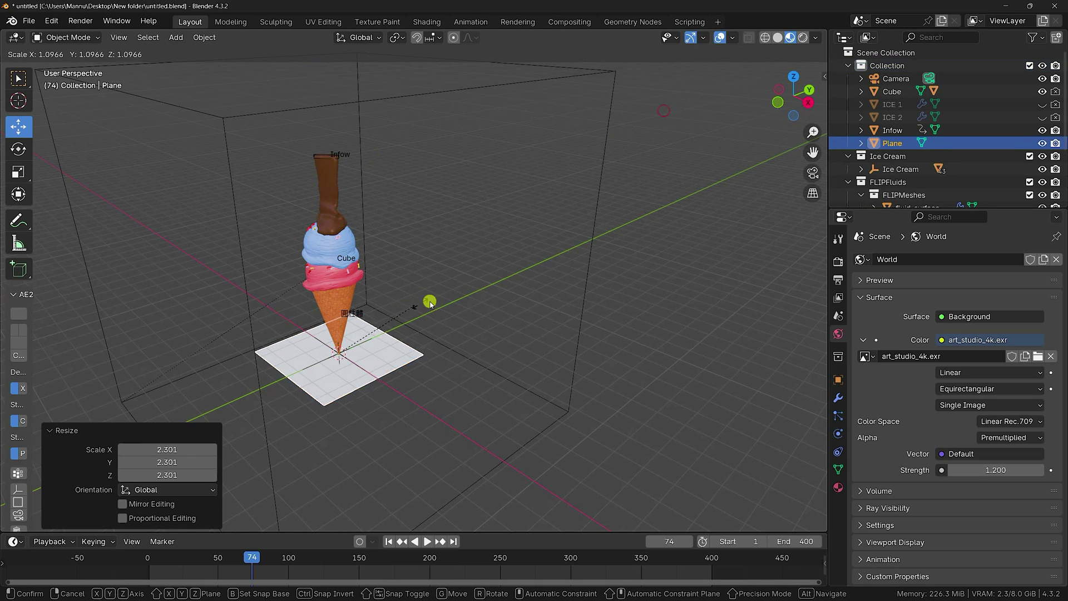
left_click(631, 238)
Step: Rotate the plane 90° about X and move it about 12.46 m along Y behind the ice cream
left_click(839, 380)
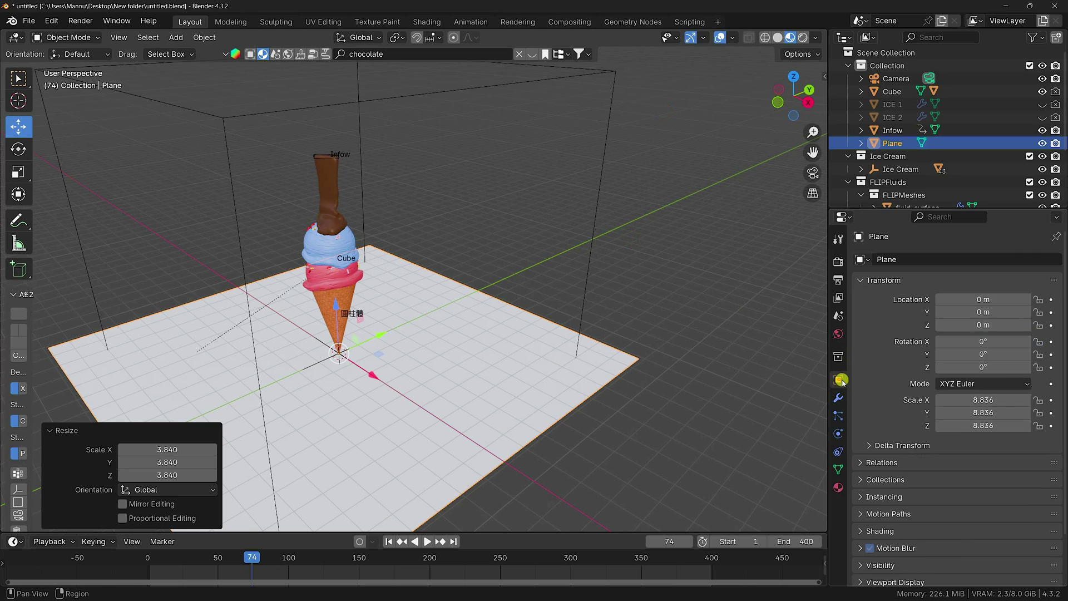
left_click(1001, 343)
key("Return")
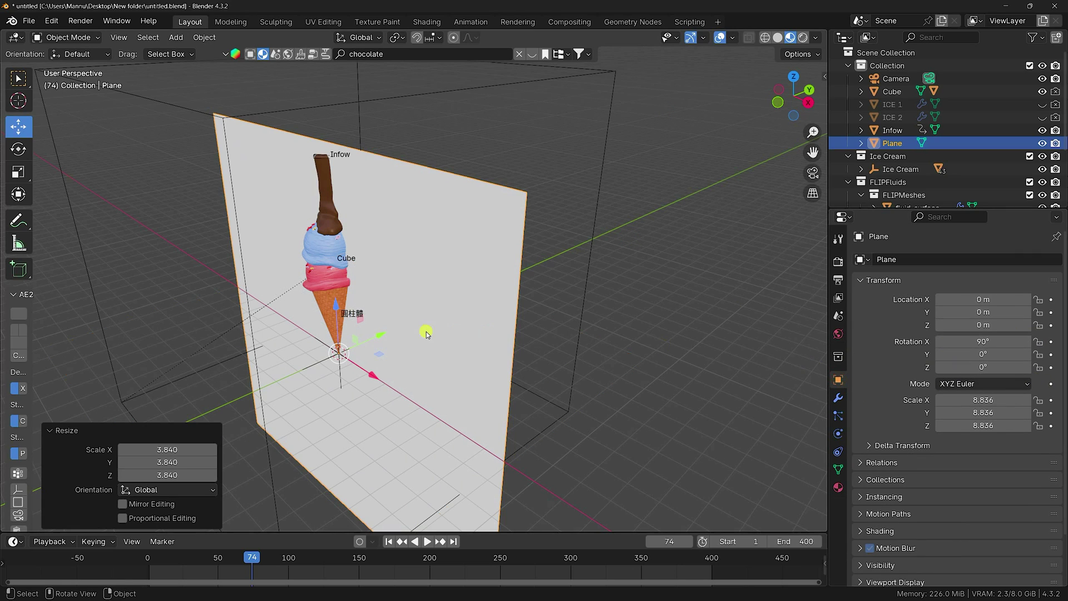
left_click_drag(376, 337, 549, 251)
Step: In camera view, raise the backdrop plane about 3.77 m and enlarge it to a scale of about 13.95
key("KP_0")
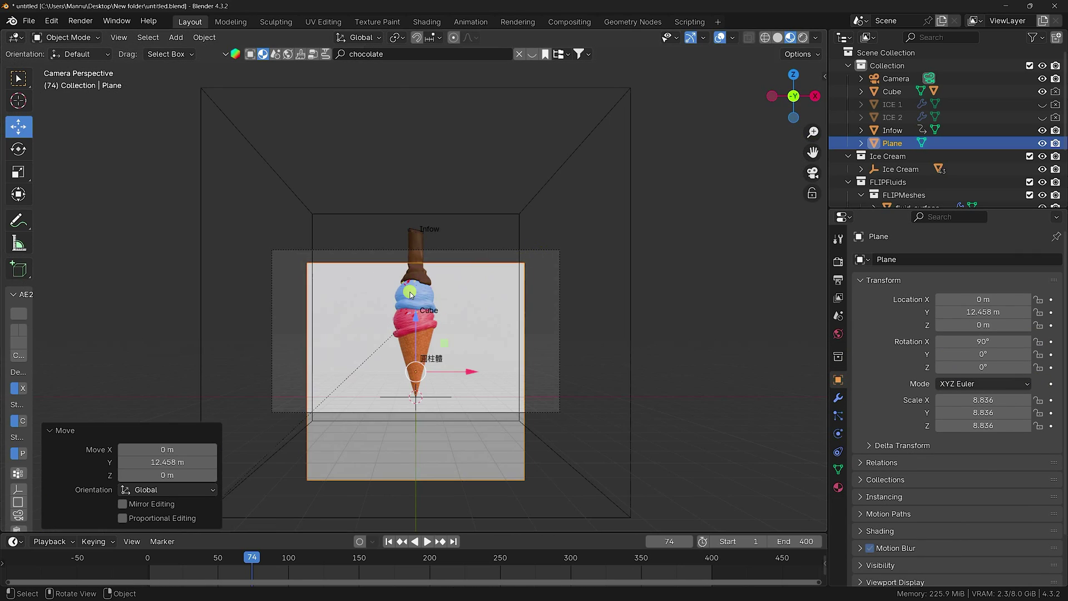
left_click_drag(412, 321, 443, 270)
key("s")
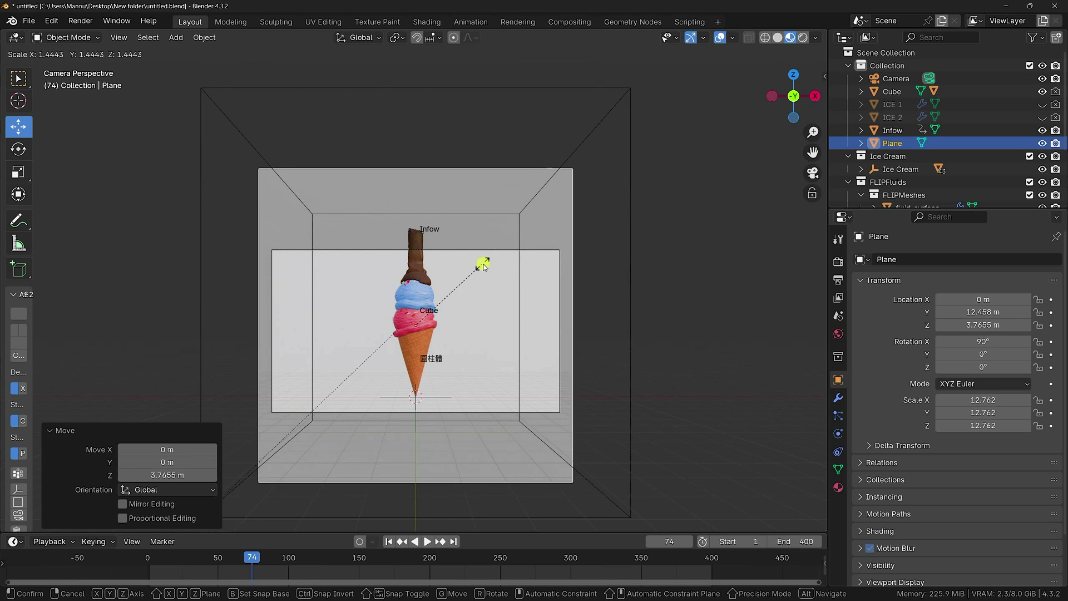
left_click(493, 264)
scroll(487, 265, "up", 3)
left_click(524, 273)
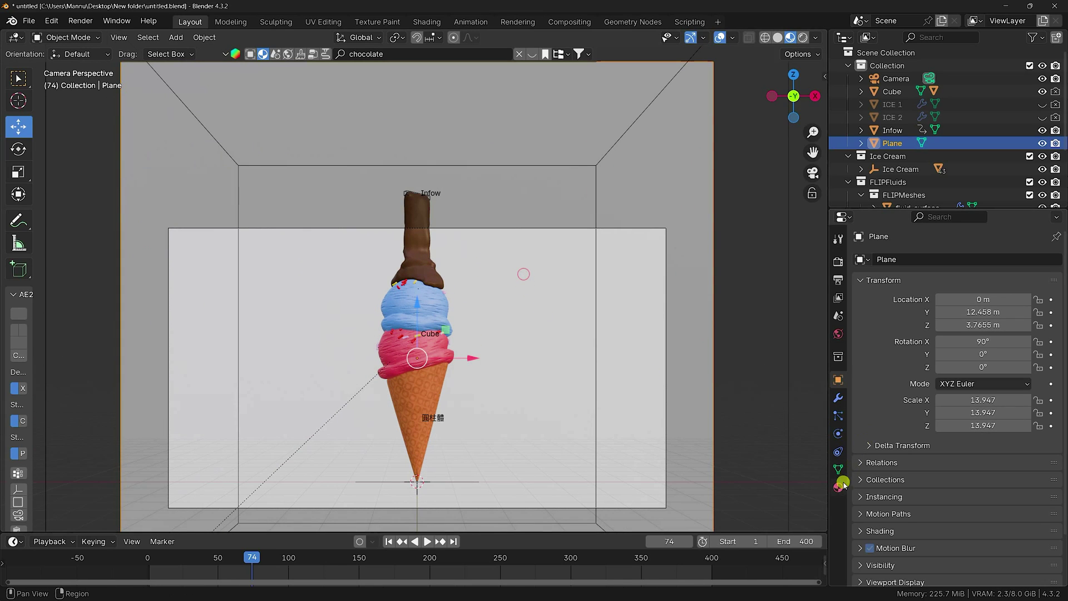
Step: Give the backdrop plane a new material with a warm orange-yellow base colour
left_click(840, 486)
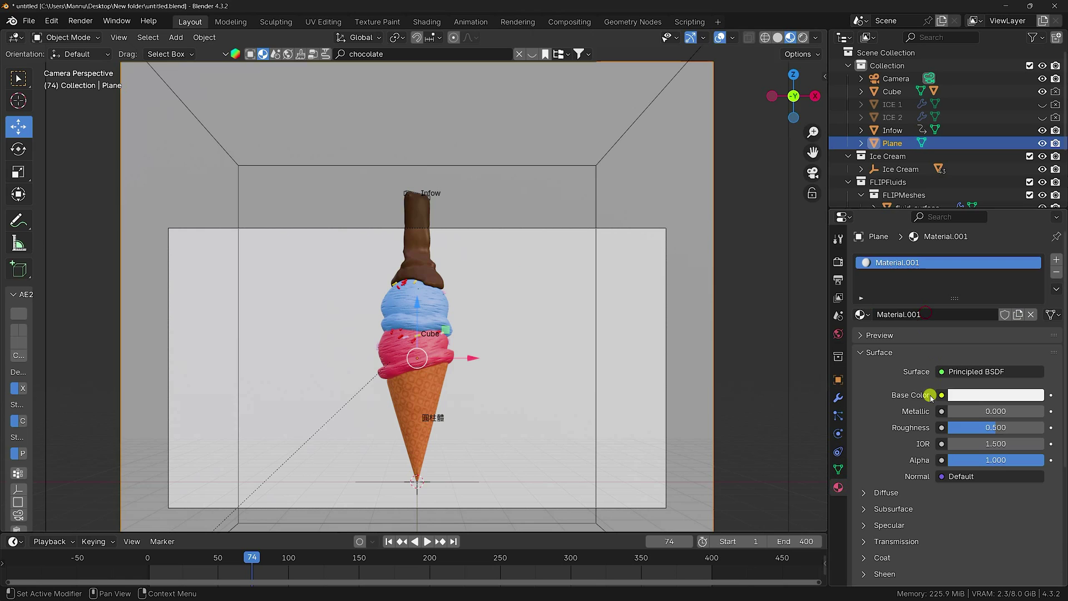
left_click(965, 395)
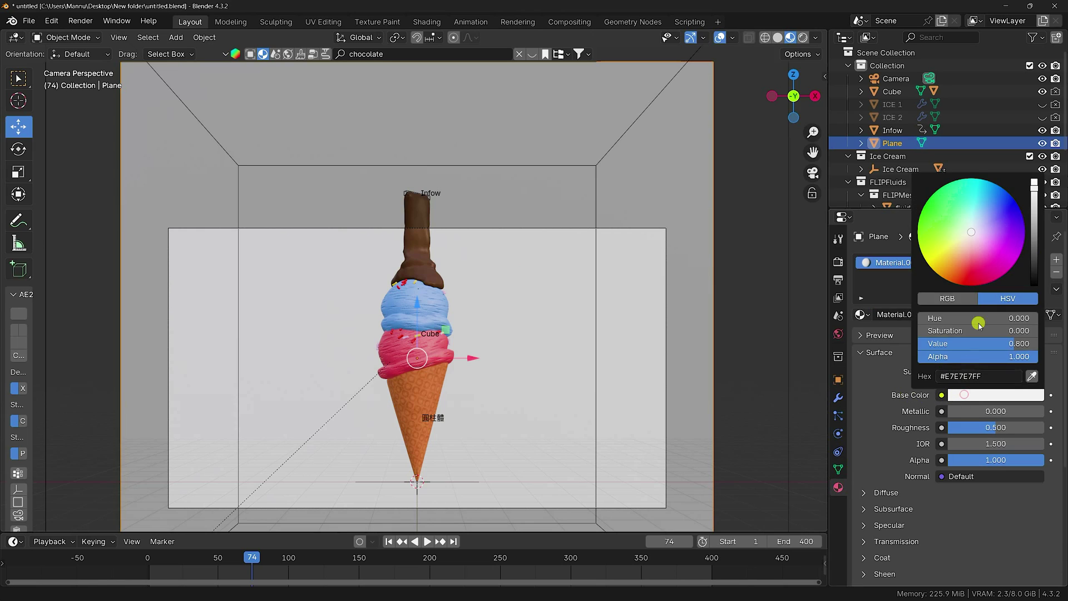
left_click(967, 237)
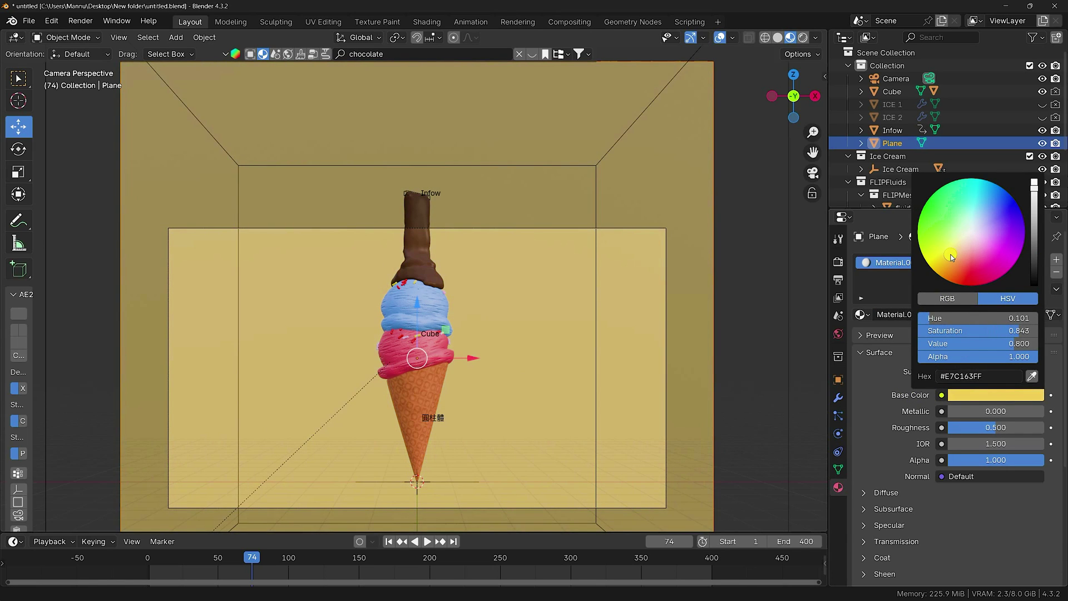
left_click_drag(950, 254, 958, 259)
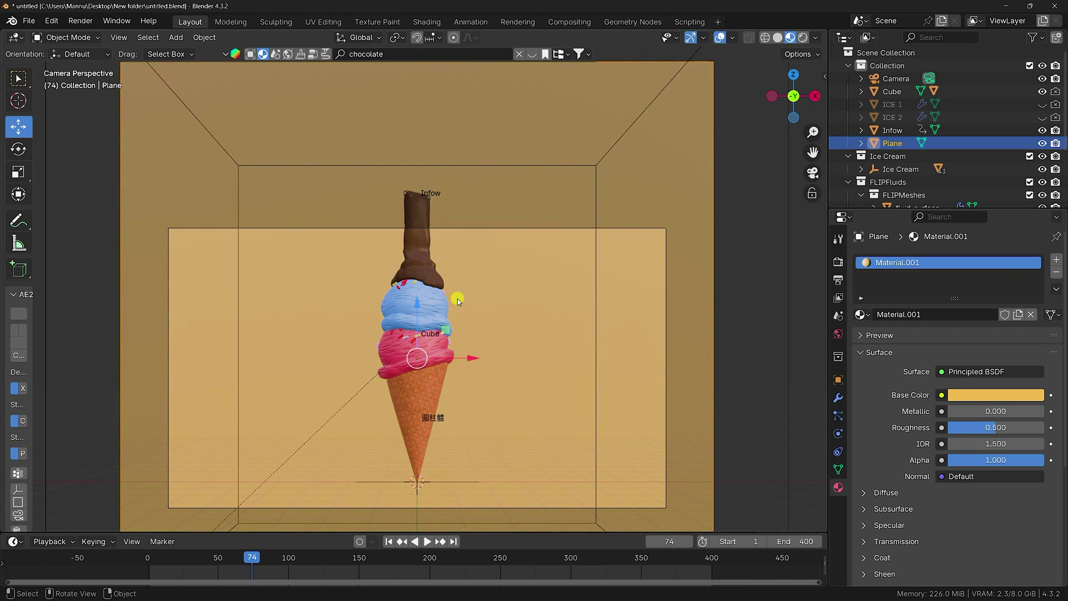
Step: Collapse the Collection, Ice Cream and FLIPFluids groups and create a new collection in the scene
scroll(465, 323, "up", 4)
scroll(526, 245, "down", 6)
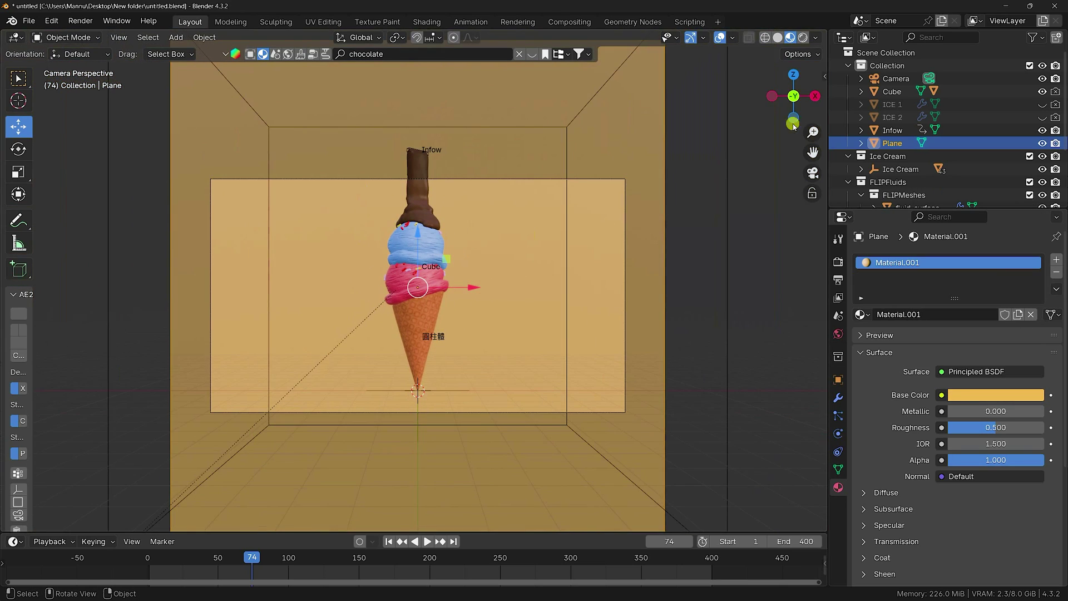
middle_click_drag(434, 239, 466, 266)
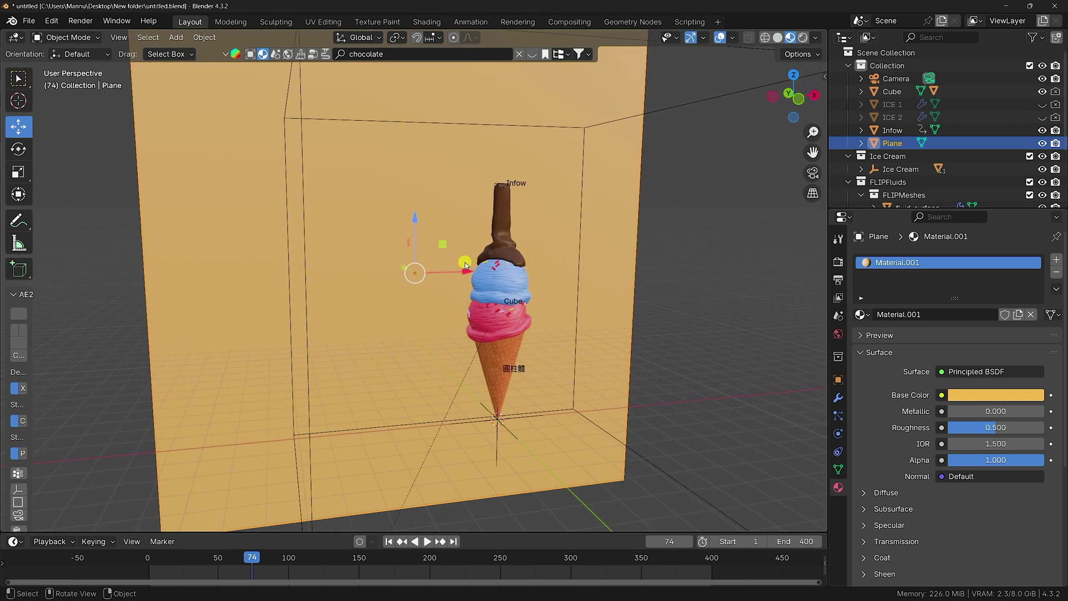
scroll(466, 266, "down", 3)
middle_click_drag(486, 325, 468, 311)
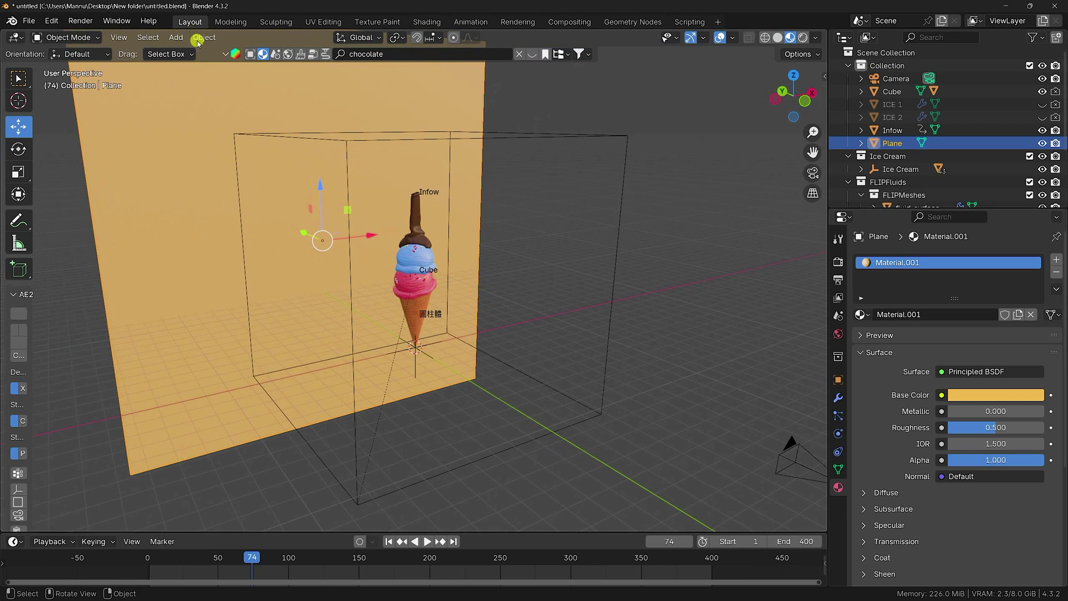
left_click(176, 38)
left_click(848, 66)
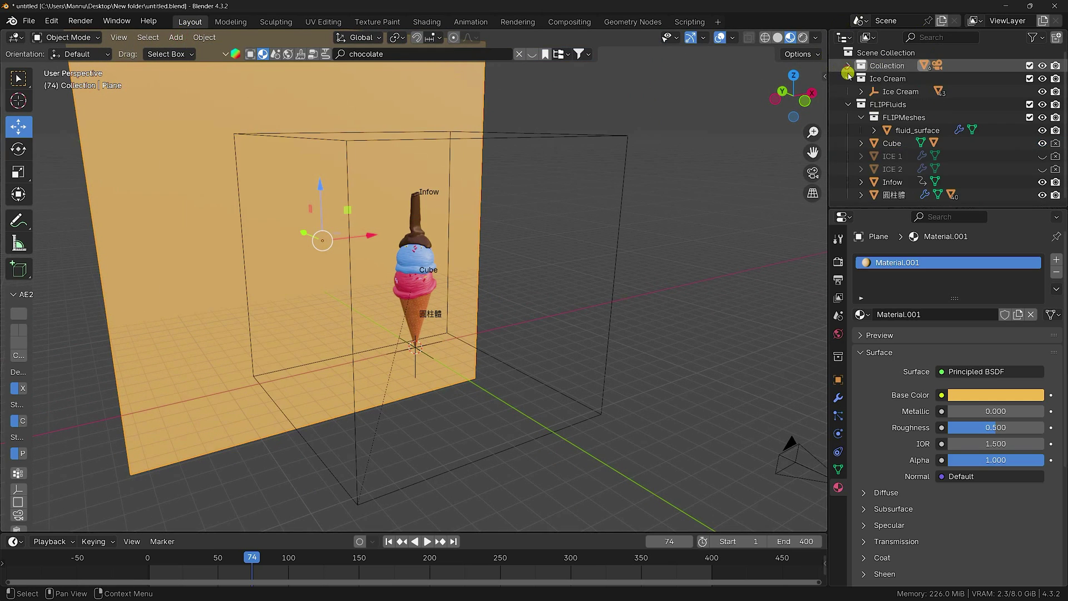
left_click(848, 78)
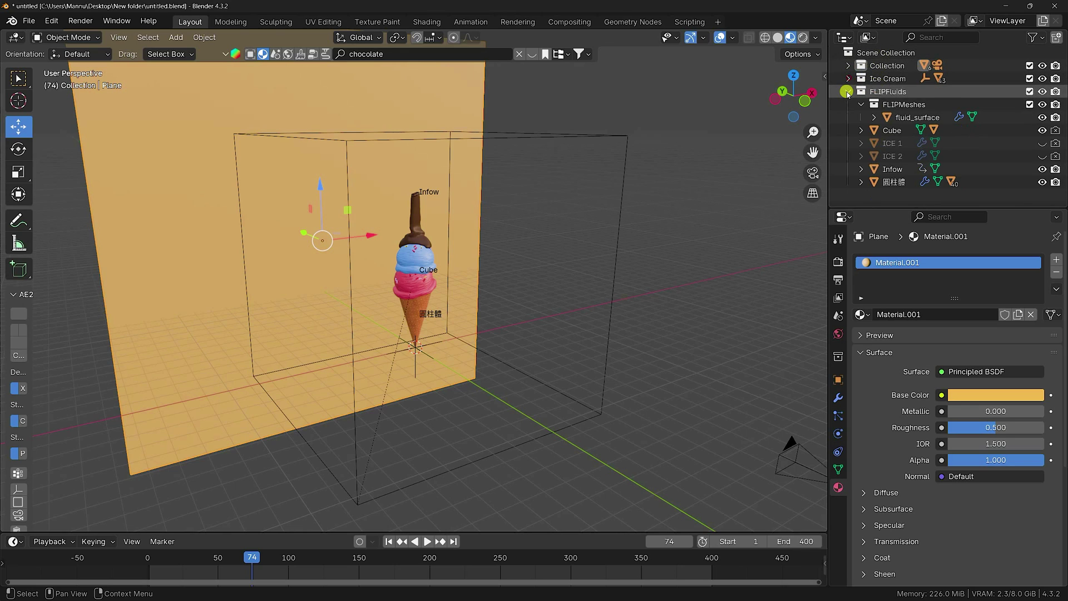
left_click(848, 91)
right_click(894, 132)
left_click(851, 129)
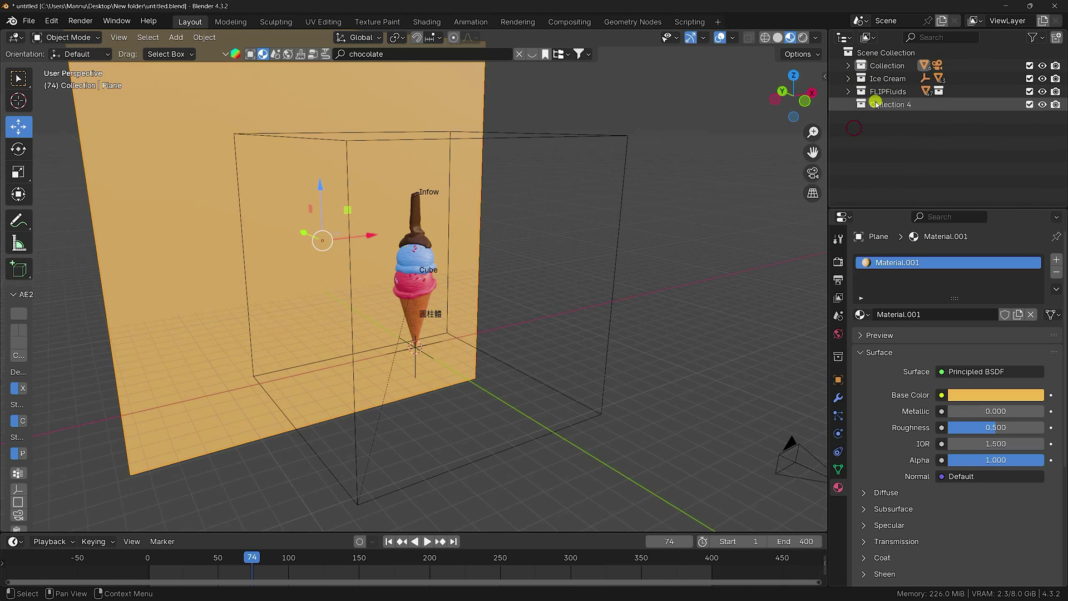
Step: Add an area light in the new collection and move it about -17.28 m along Y, in front of the ice cream
left_click(878, 105)
left_click(181, 37)
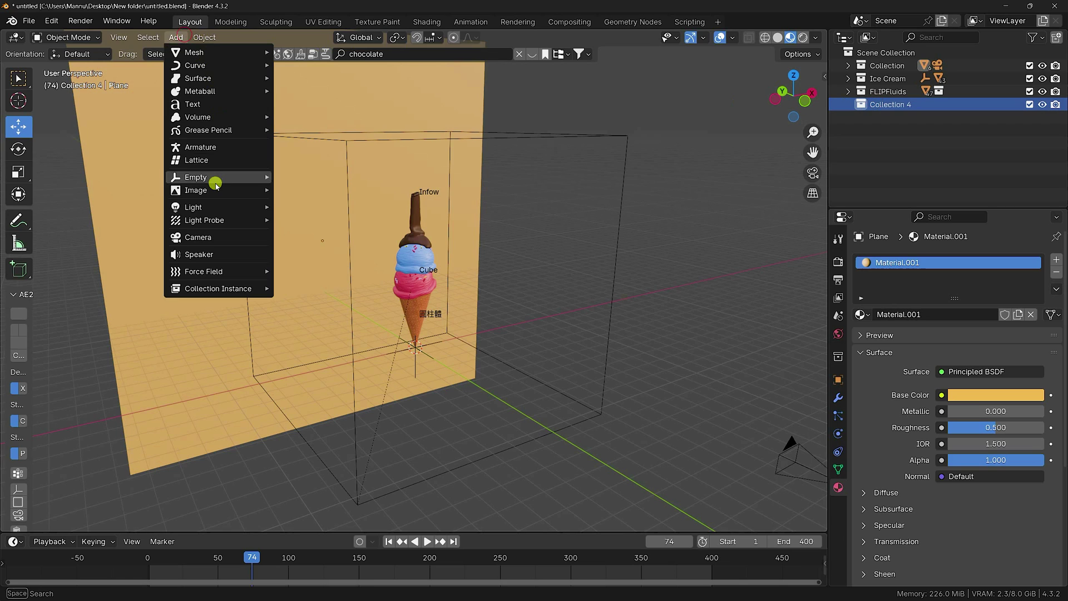
mouse_move(217, 207)
left_click(302, 249)
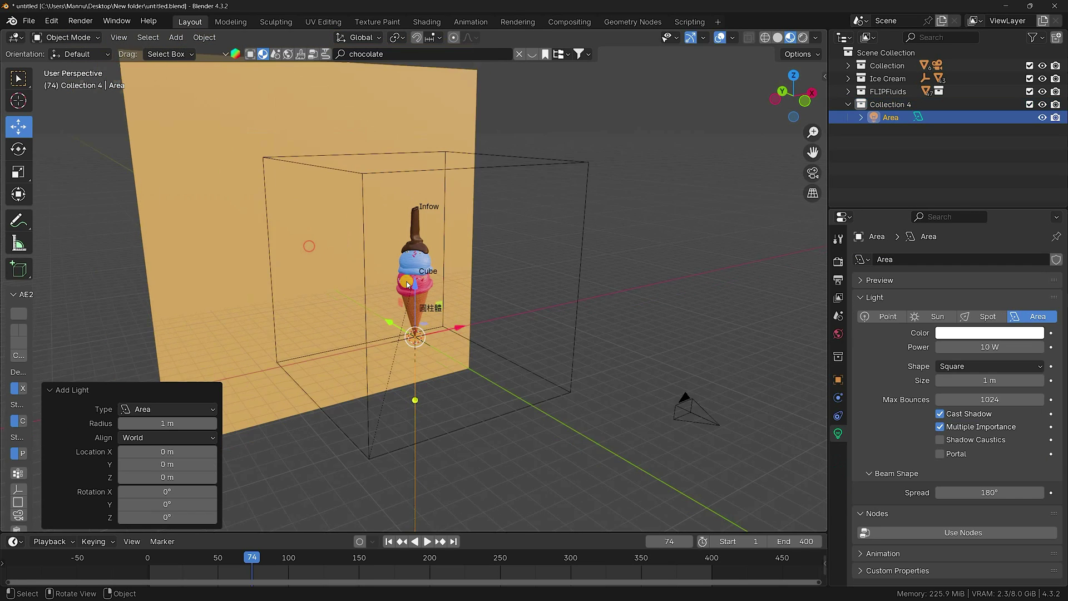
middle_click_drag(390, 278, 507, 317)
left_click_drag(506, 318, 737, 339)
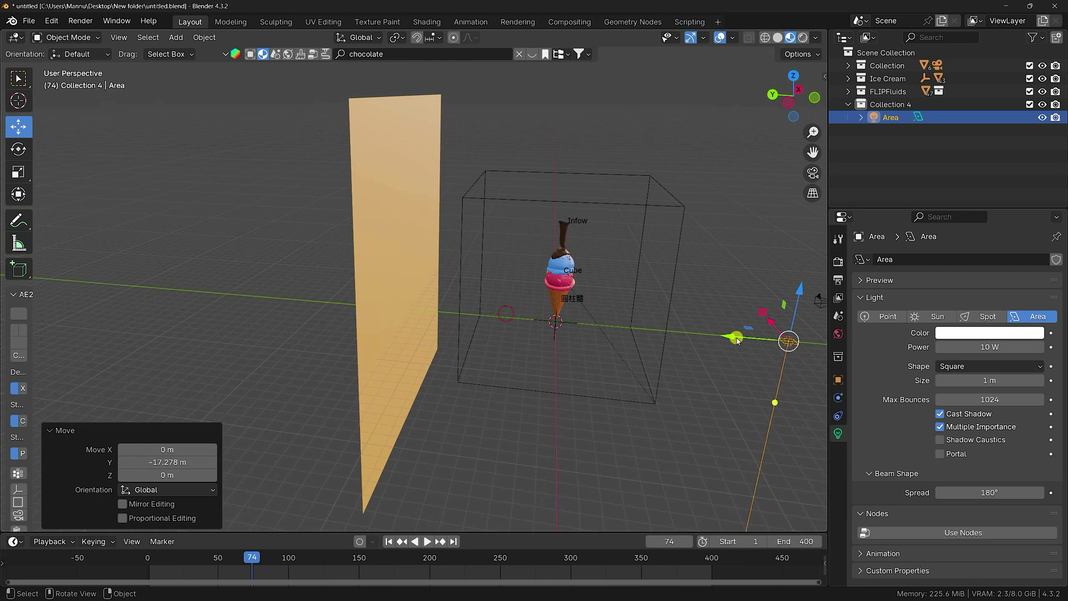
Step: Rotate the area light 90° about X so it points toward the ice cream
middle_click_drag(737, 338, 551, 334, "shift")
left_click(838, 380)
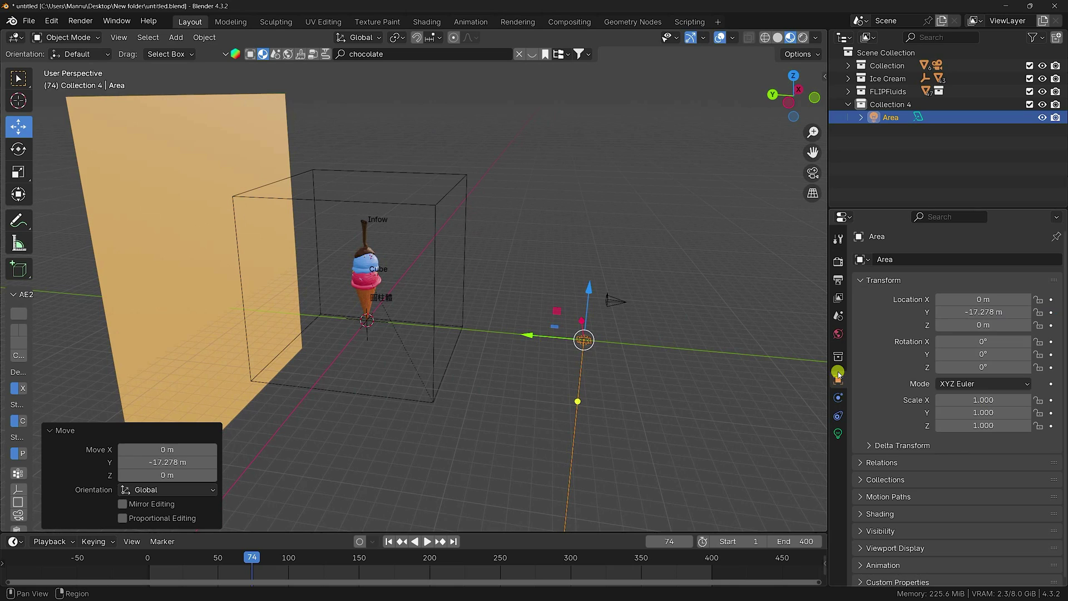
left_click_drag(907, 341, 157, 342)
left_click(973, 339)
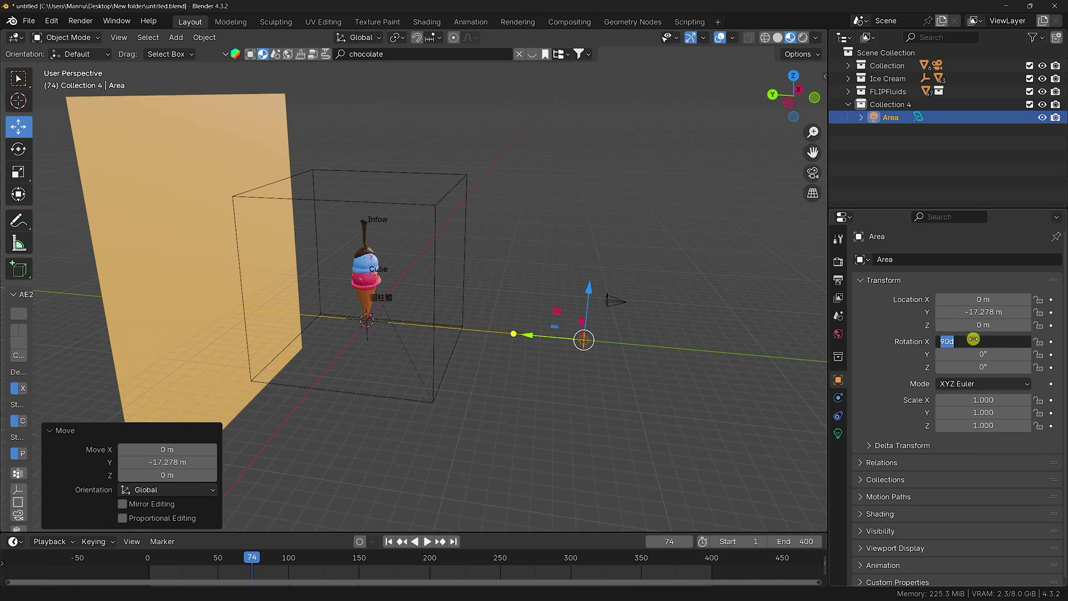
Step: Set the area light's power to 50 W
left_click(839, 432)
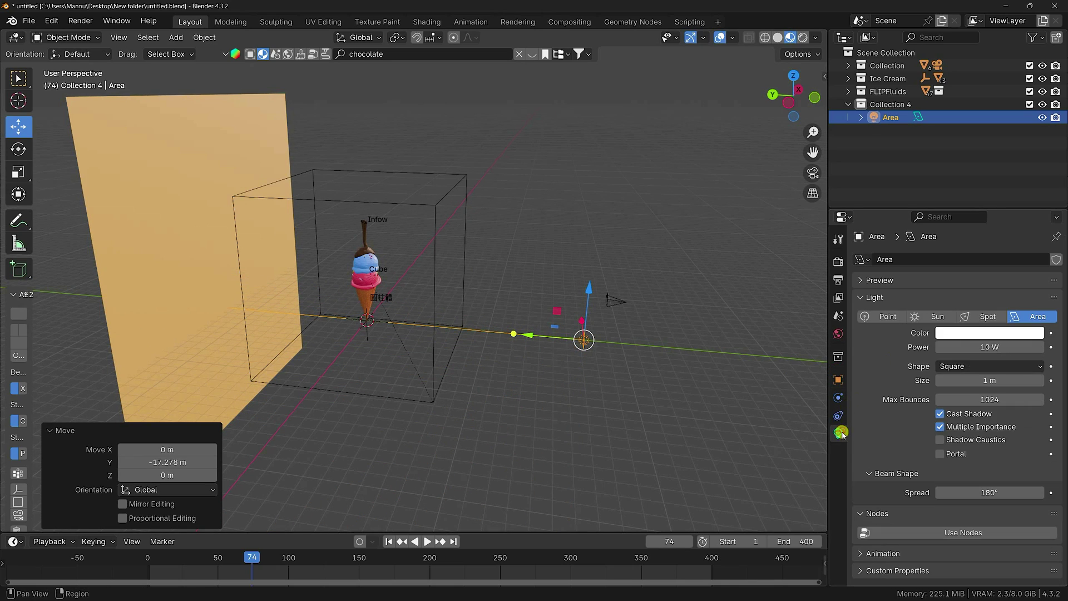
left_click(978, 346)
type("50")
key("Return")
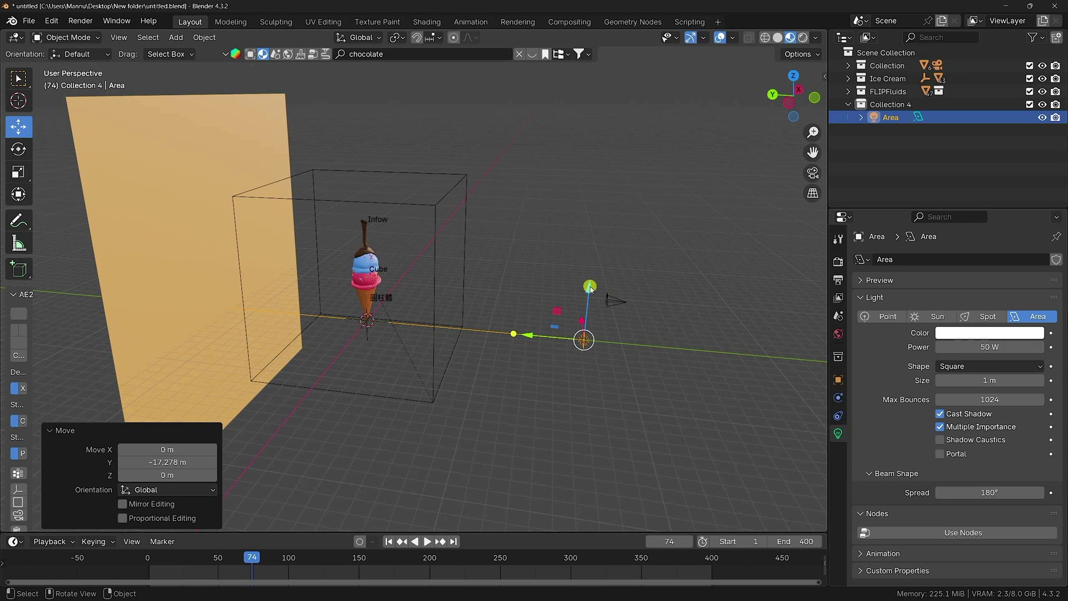
Step: Raise the area light about 4.23 m along Z and set its size to 5 m
left_click_drag(590, 288, 599, 228)
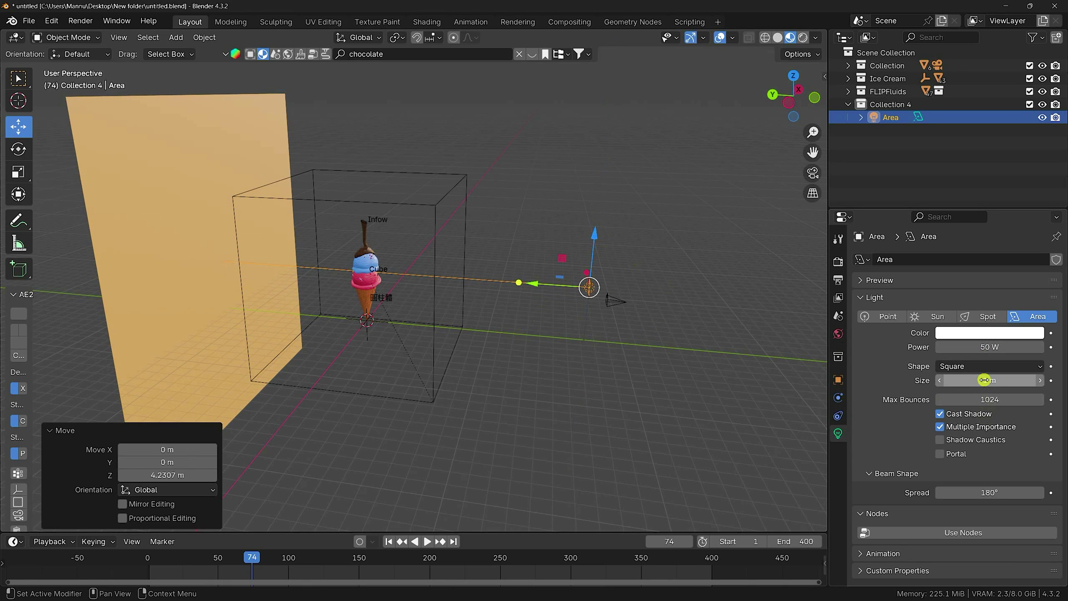
left_click(984, 380)
type("5")
key("Return")
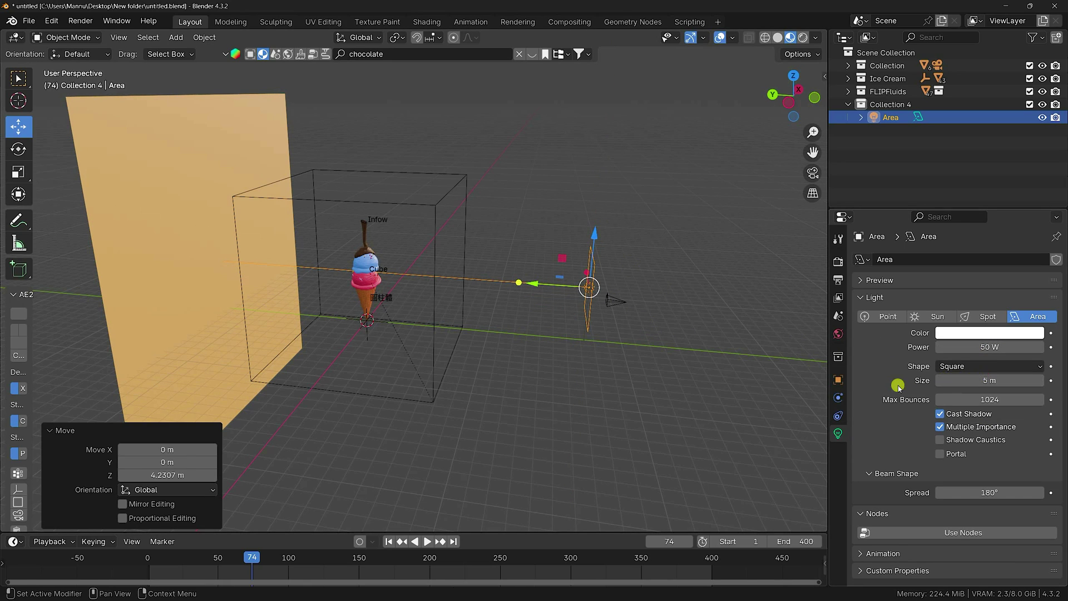
Step: Move the area light about 3.36 m along Y, closer to the ice cream
middle_click_drag(668, 386, 554, 370)
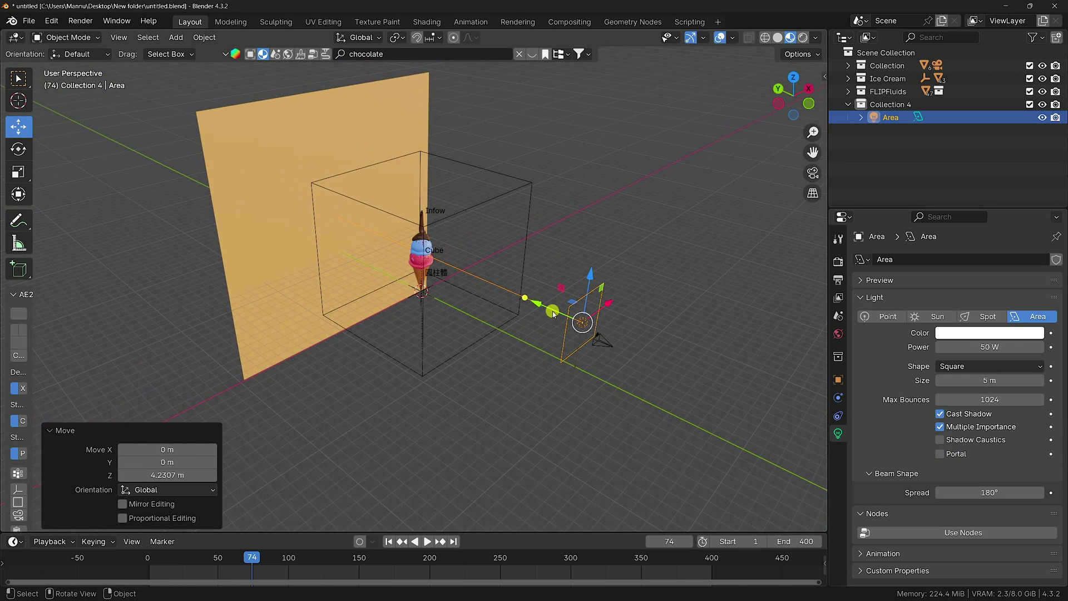
key("g")
key("y")
left_click(511, 296)
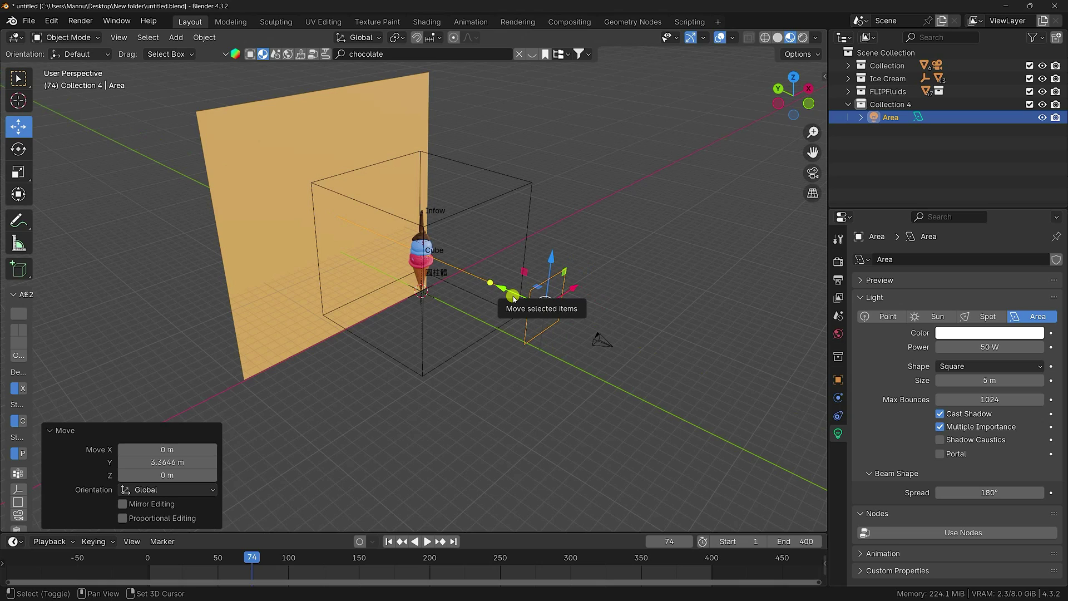
Step: Duplicate the area light, move the copy along Y to the ice cream, and raise it about 10.69 m along Z
key("shift+d")
right_click(513, 296)
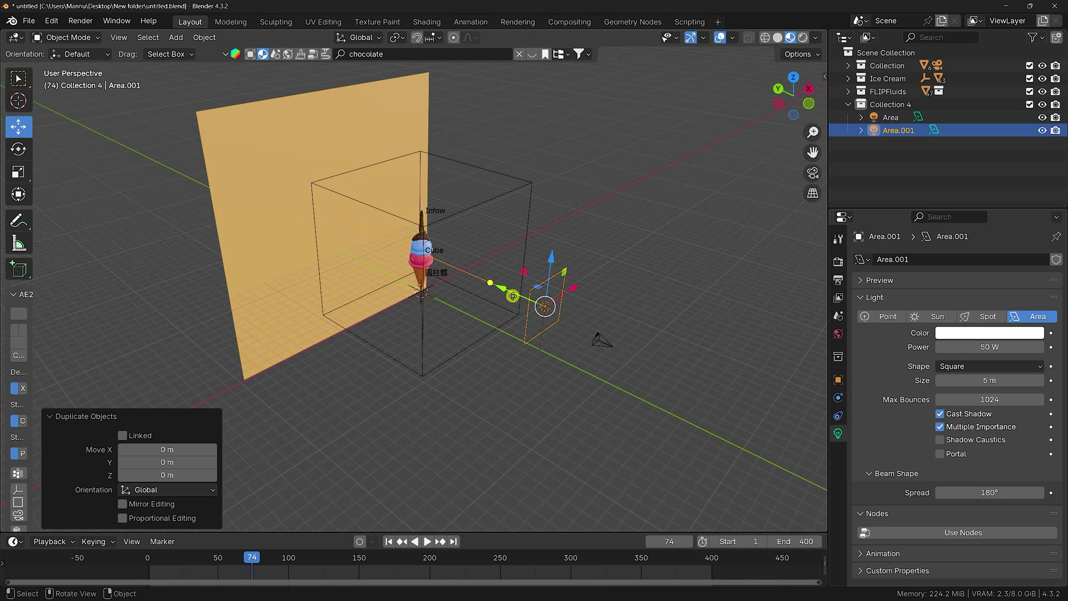
key("g")
key("y")
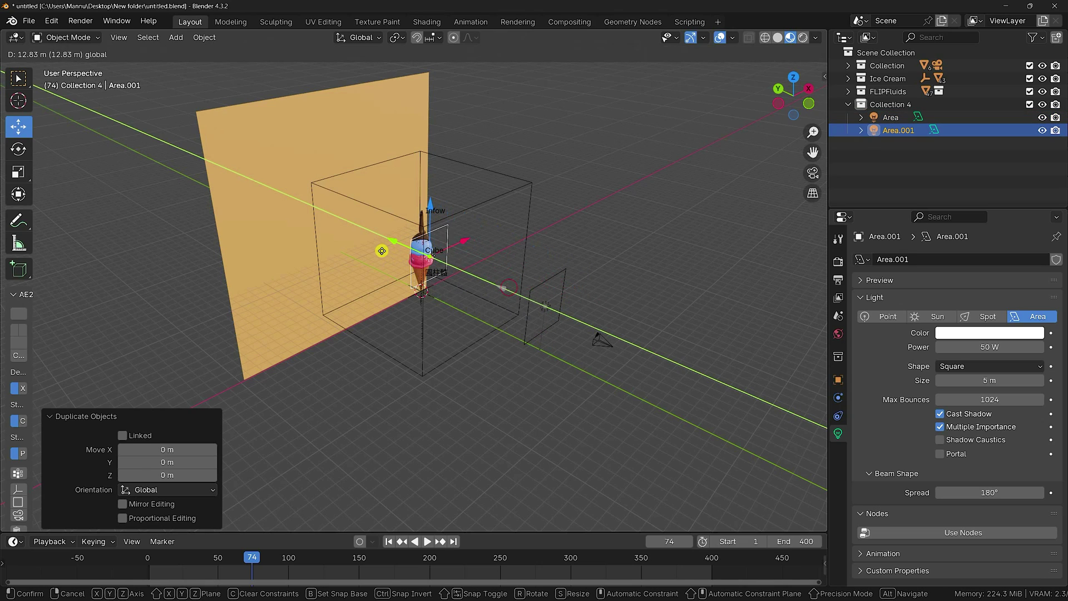
left_click(420, 218)
left_click_drag(426, 212, 424, 106)
Step: Set the duplicated area light's X rotation to 0° so it points straight down at the ice cream
left_click(838, 380)
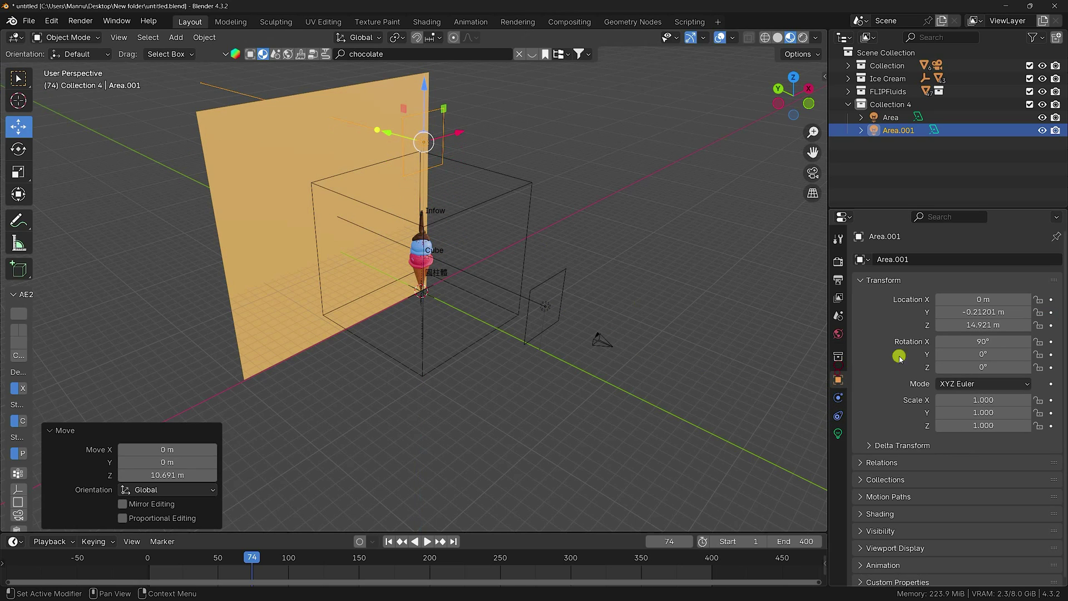
mouse_move(964, 338)
left_mouse_down()
mouse_move(108, 336)
mouse_move(940, 330)
mouse_move(962, 338)
left_mouse_up()
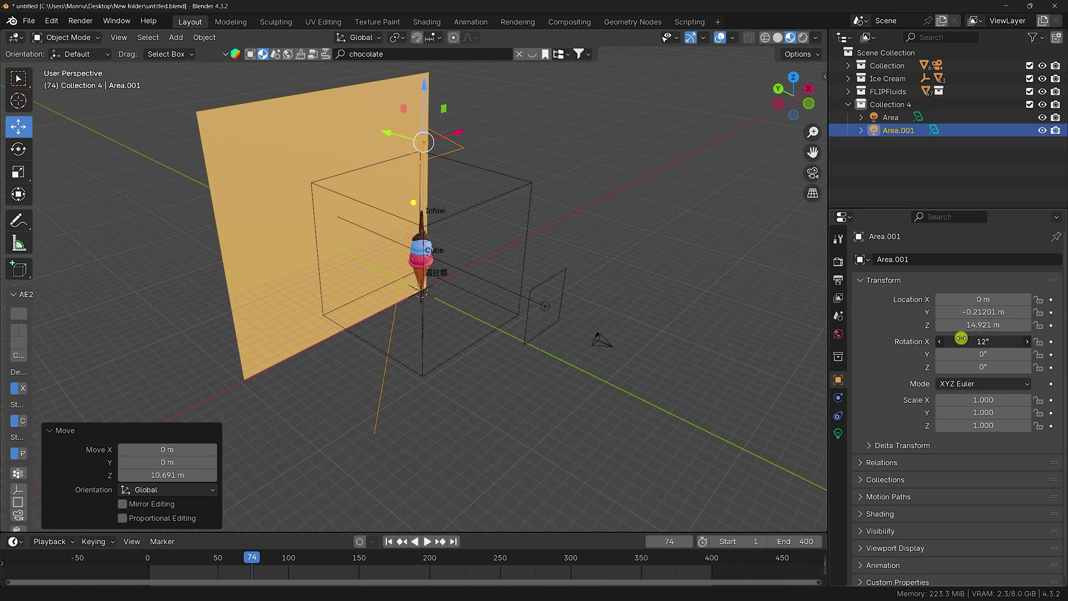
type("0")
key("Return")
Step: Render frame 74 from the camera view, inspect the result full screen, and close the render window
key("KP_0")
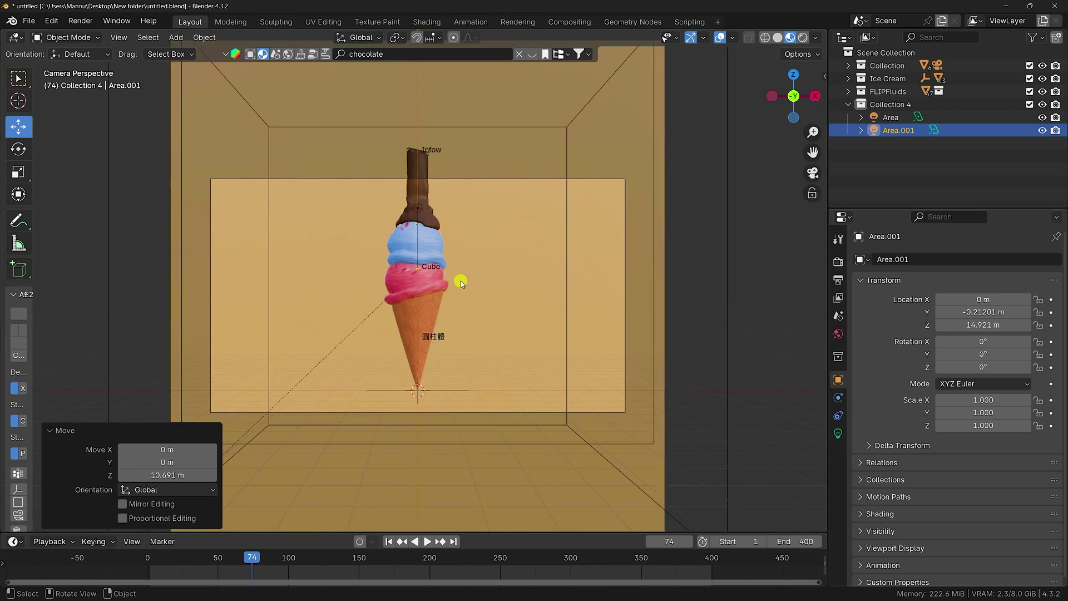
left_click(80, 21)
left_click(89, 35)
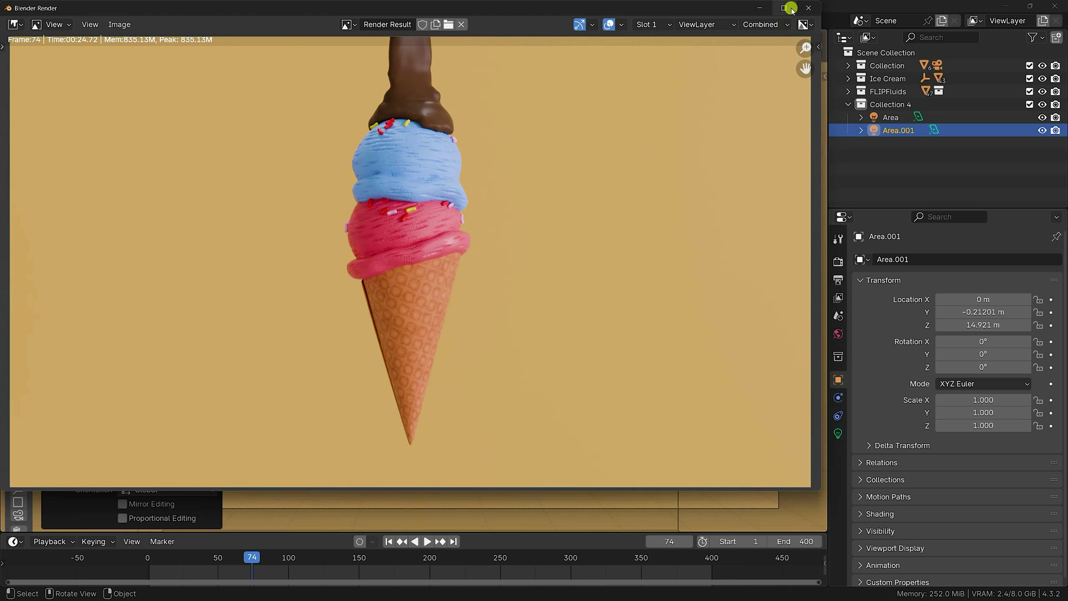
left_click(791, 8)
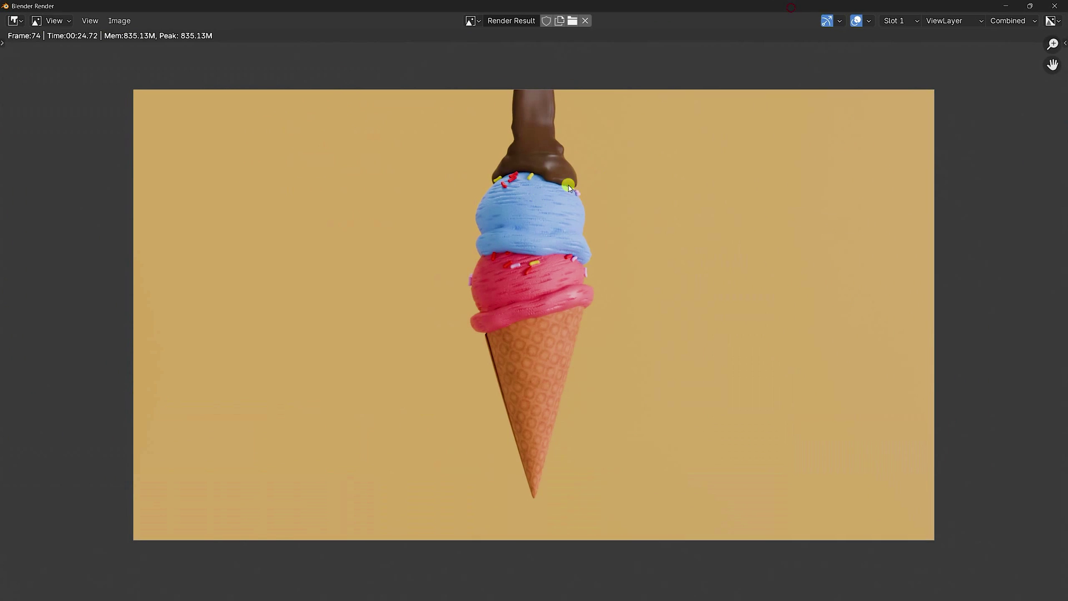
left_click(1053, 5)
Step: Select the FLIP Fluids domain cube and reset its existing simulation bake
scroll(602, 167, "down", 4)
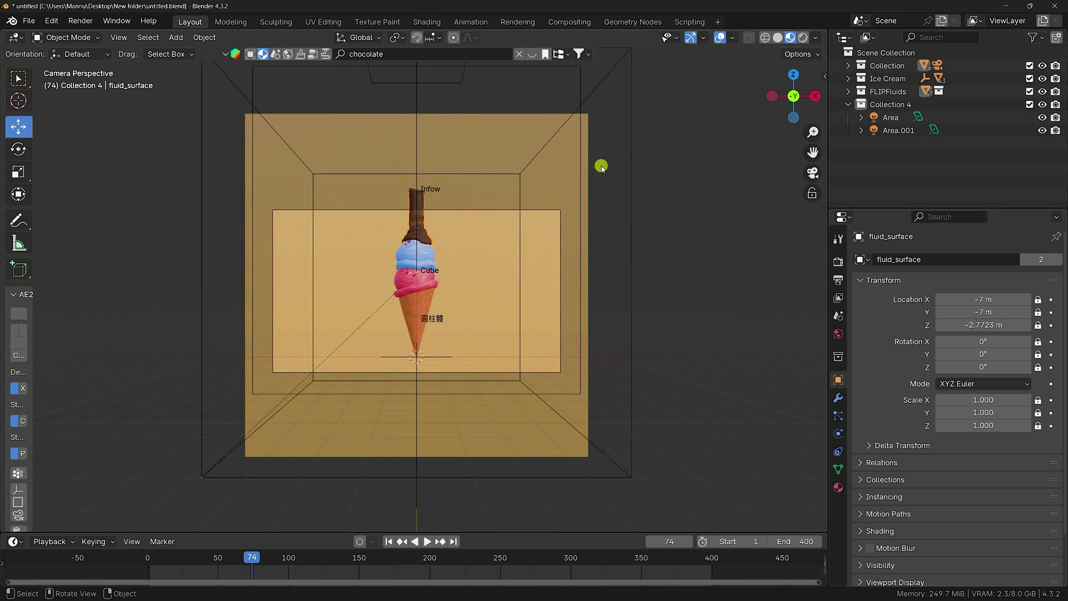
left_click(632, 158)
left_click(839, 433)
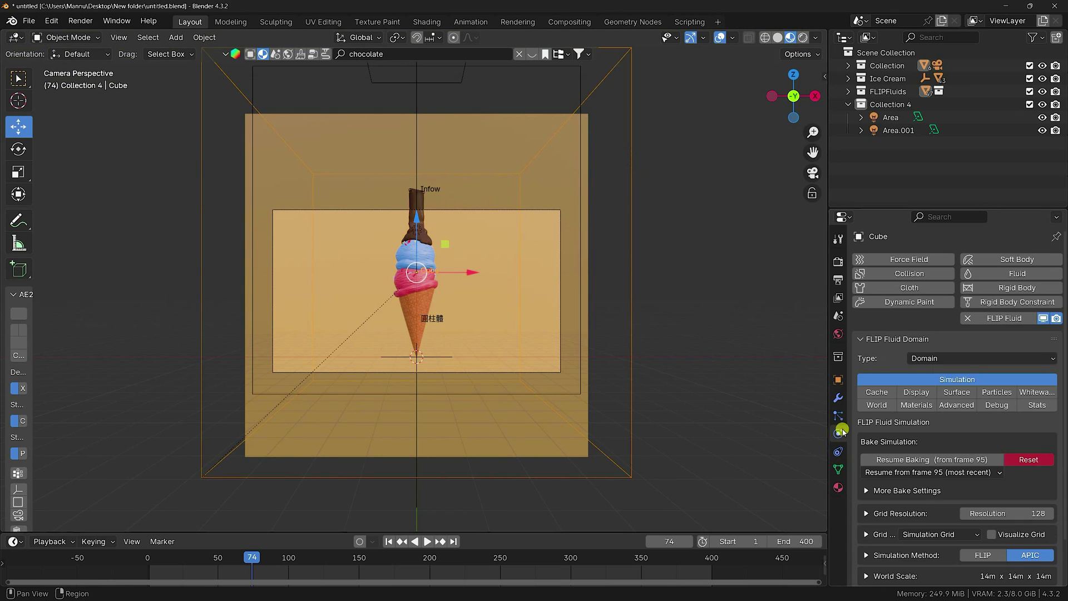
scroll(1026, 460, "down", 2)
left_click(1024, 423)
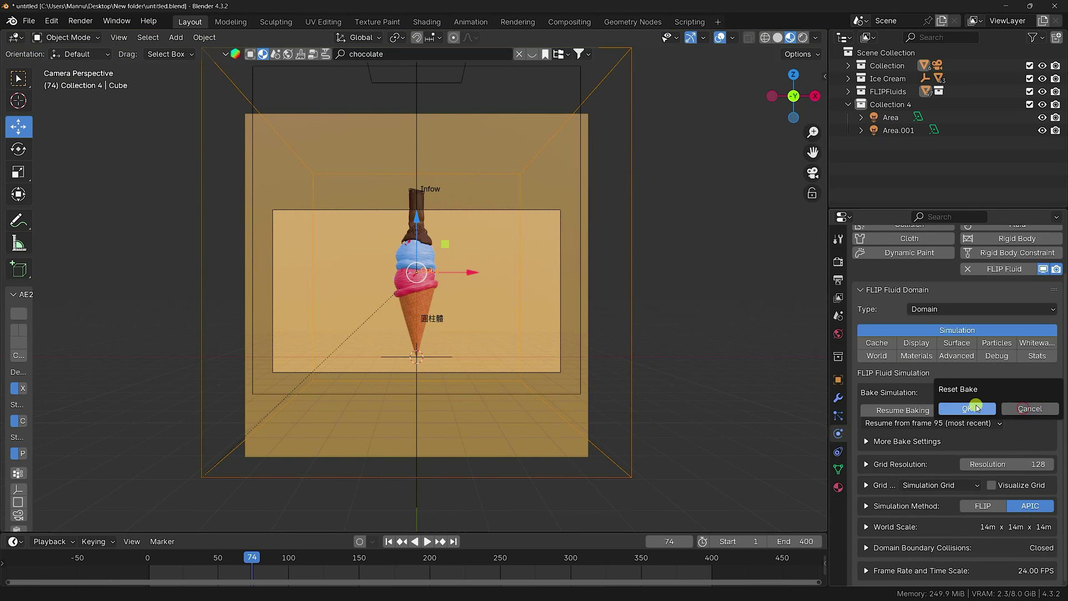
left_click(999, 408)
Step: Set the domain's grid resolution to 420 and start baking the fluid simulation
left_click(1009, 467)
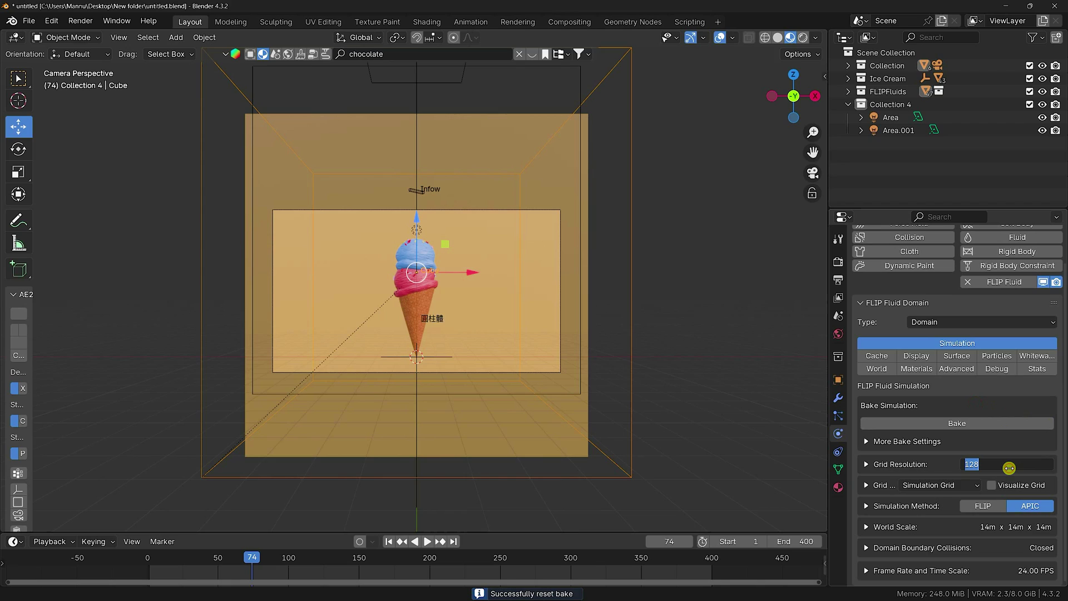
key("Return")
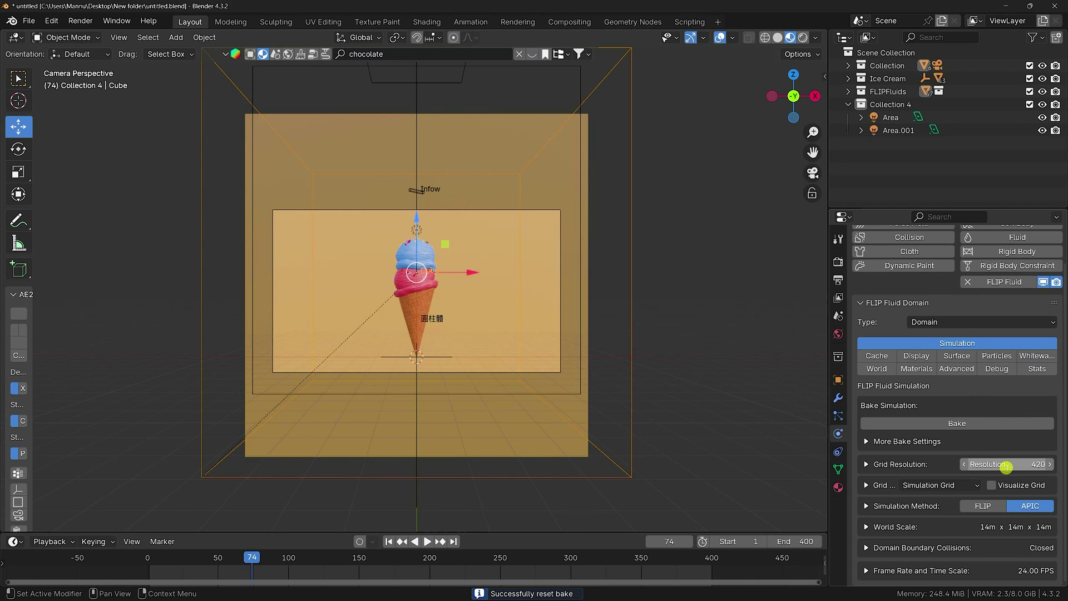
left_click(943, 425)
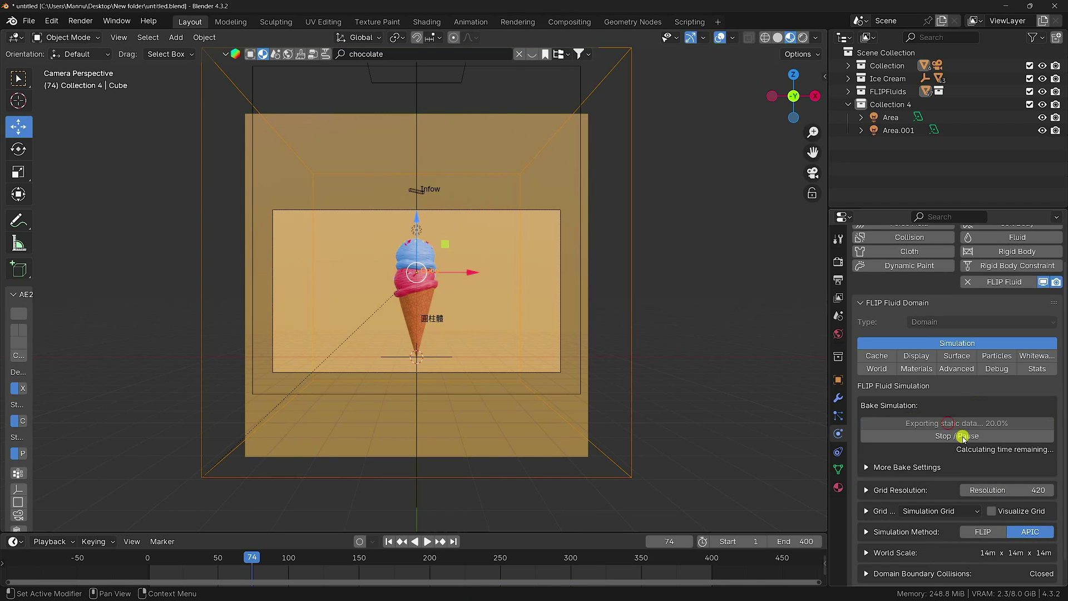